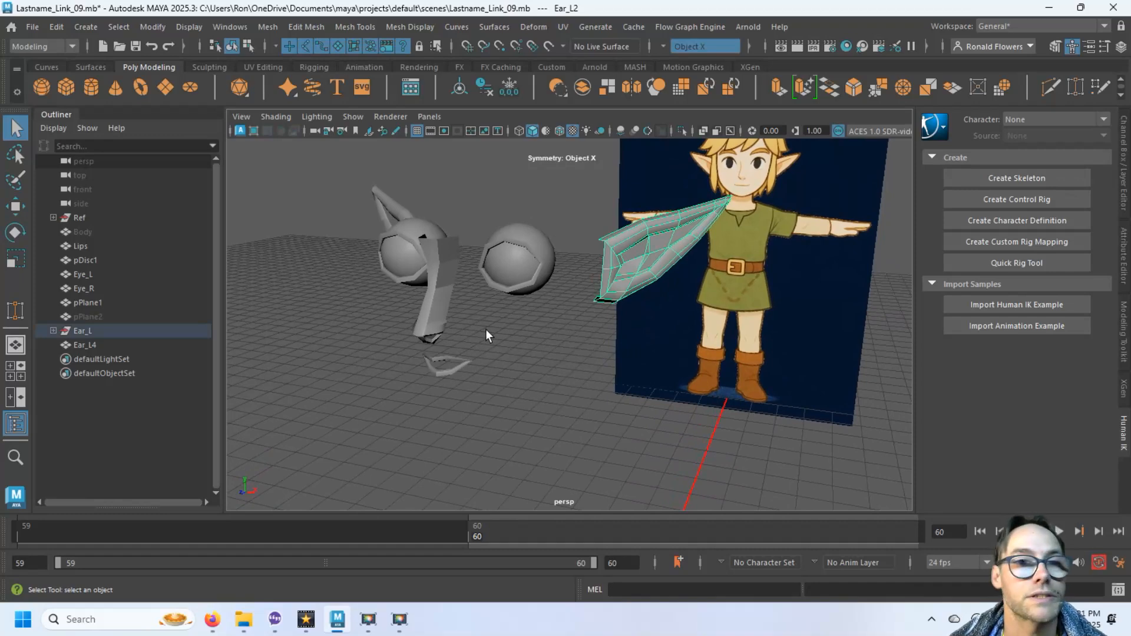
# Step: Save the scene as a new version named Lastname_Link_10.mb, replacing the existing file of that name
pyautogui.click(38, 27)
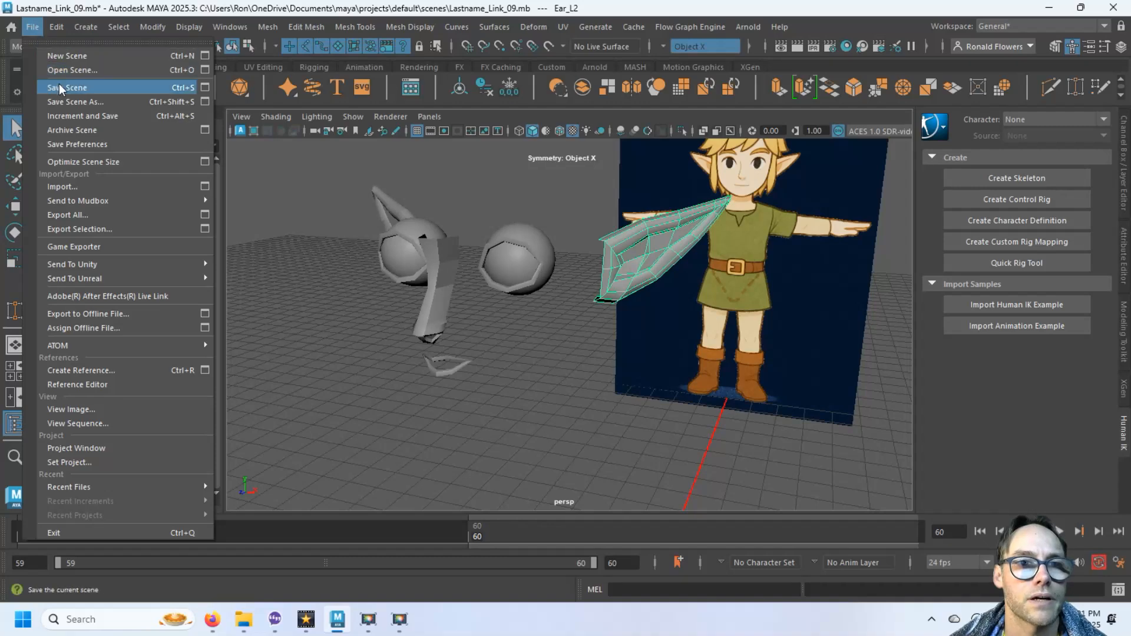
pyautogui.click(65, 102)
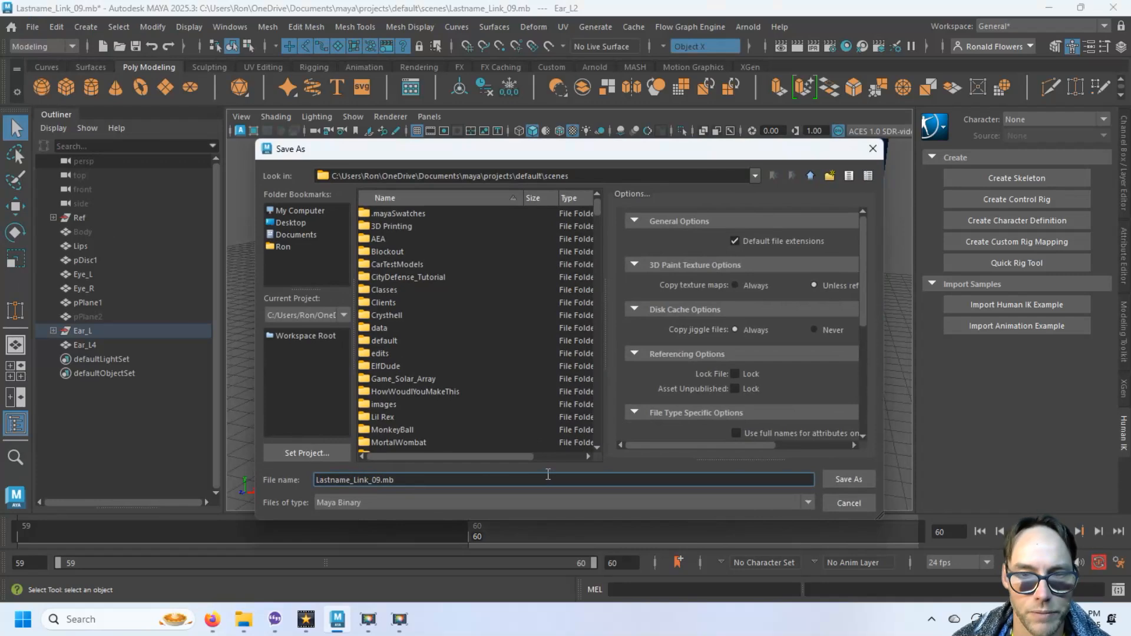
pyautogui.write('1')
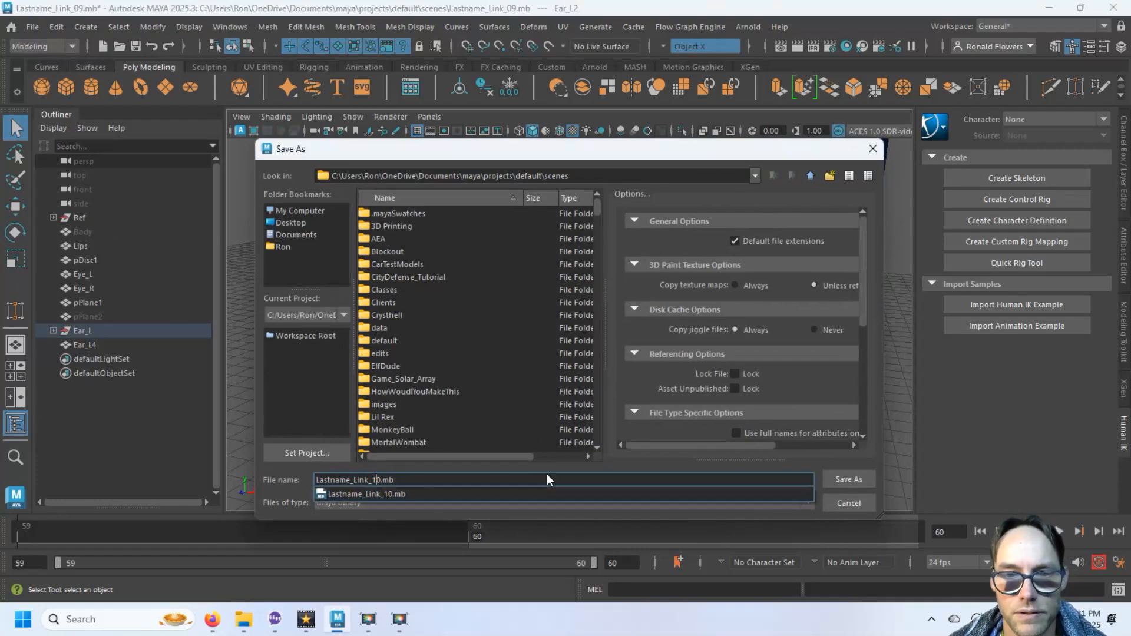
pyautogui.click(347, 481)
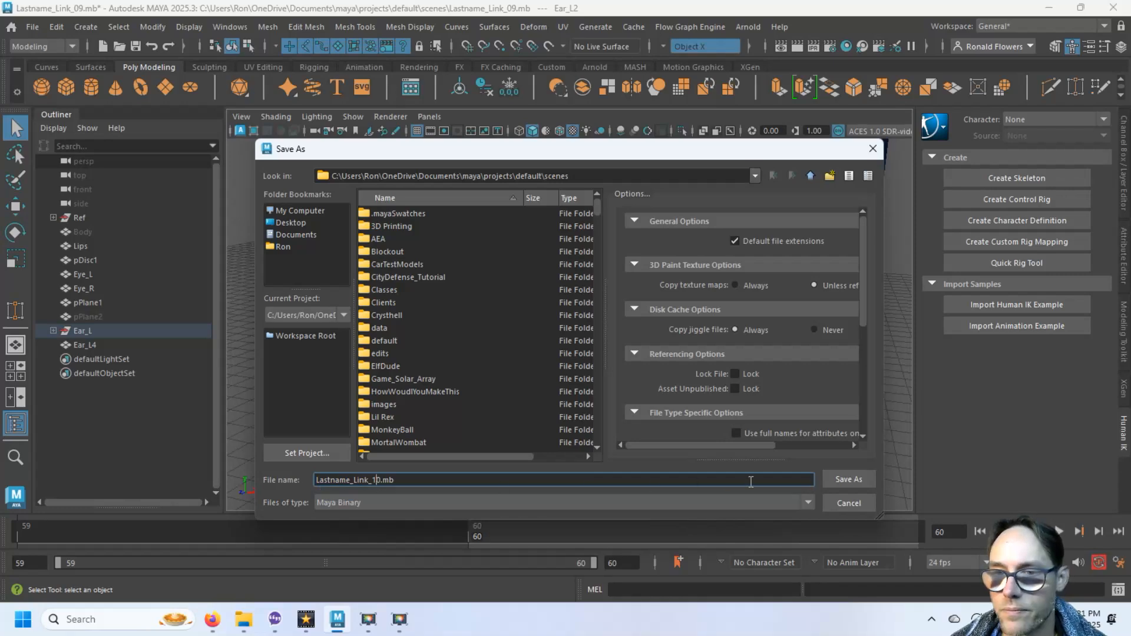
pyautogui.click(848, 479)
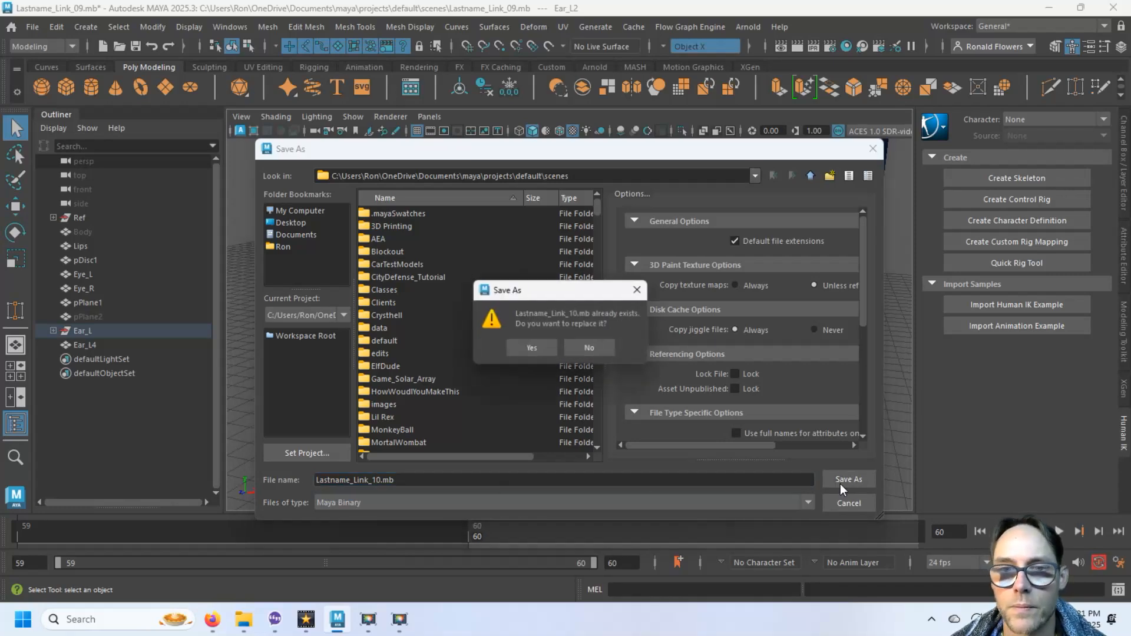
pyautogui.click(537, 356)
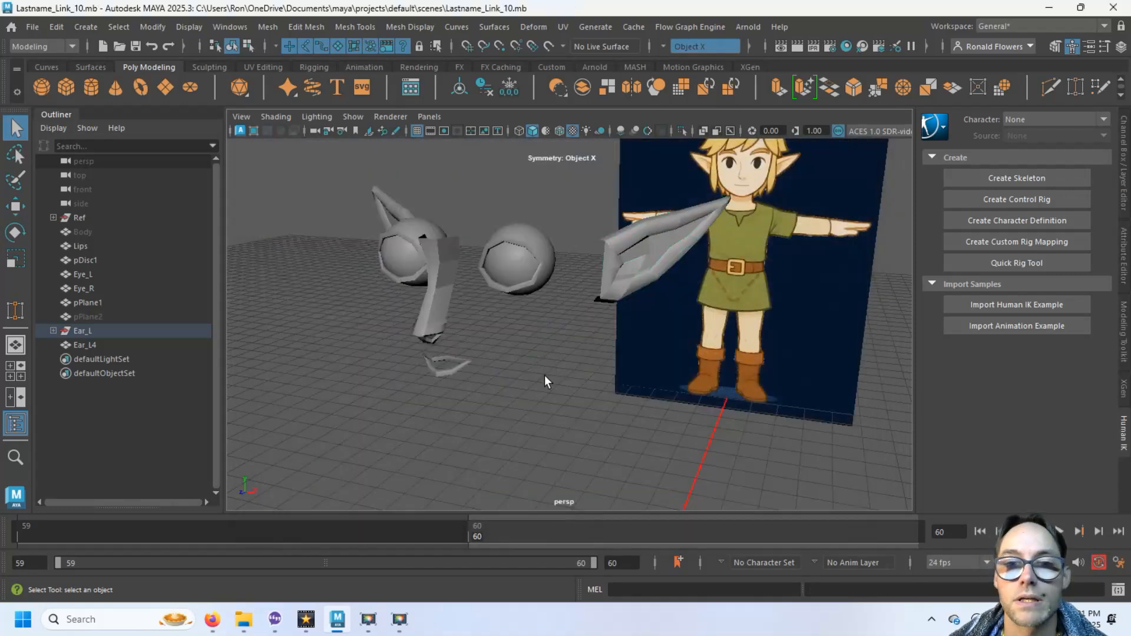
# Step: Turn symmetry off and extrude the outer border edge loop of the Lips mesh outward to form a surrounding ring of faces
pyautogui.keyDown('alt'); pyautogui.moveTo(544, 376); pyautogui.dragTo(469, 370); pyautogui.keyUp('alt')
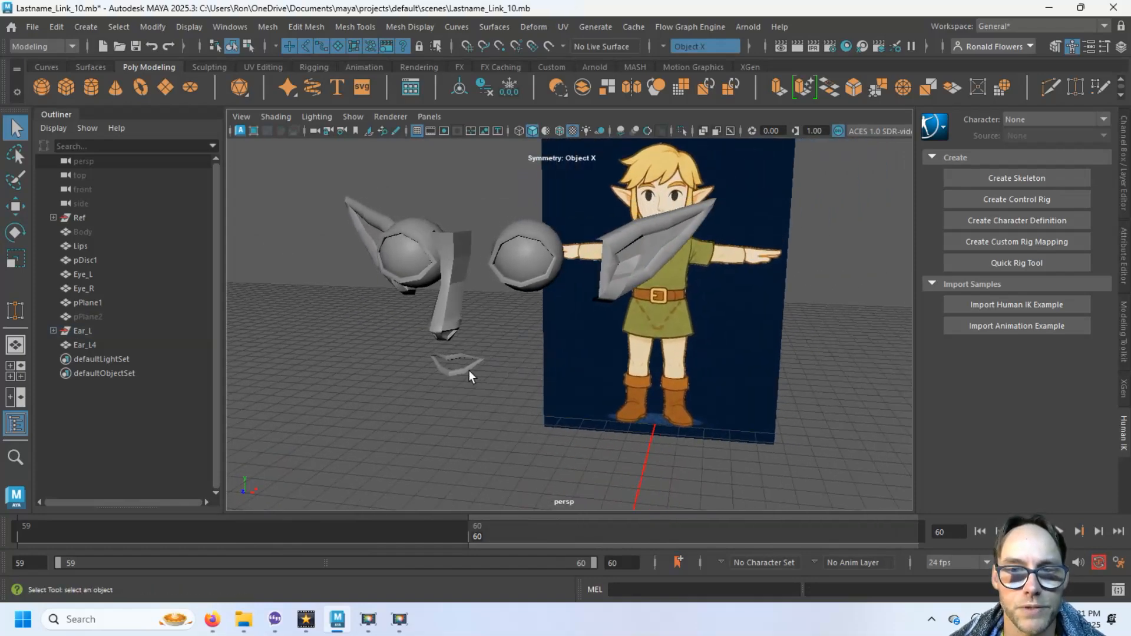
pyautogui.click(469, 370)
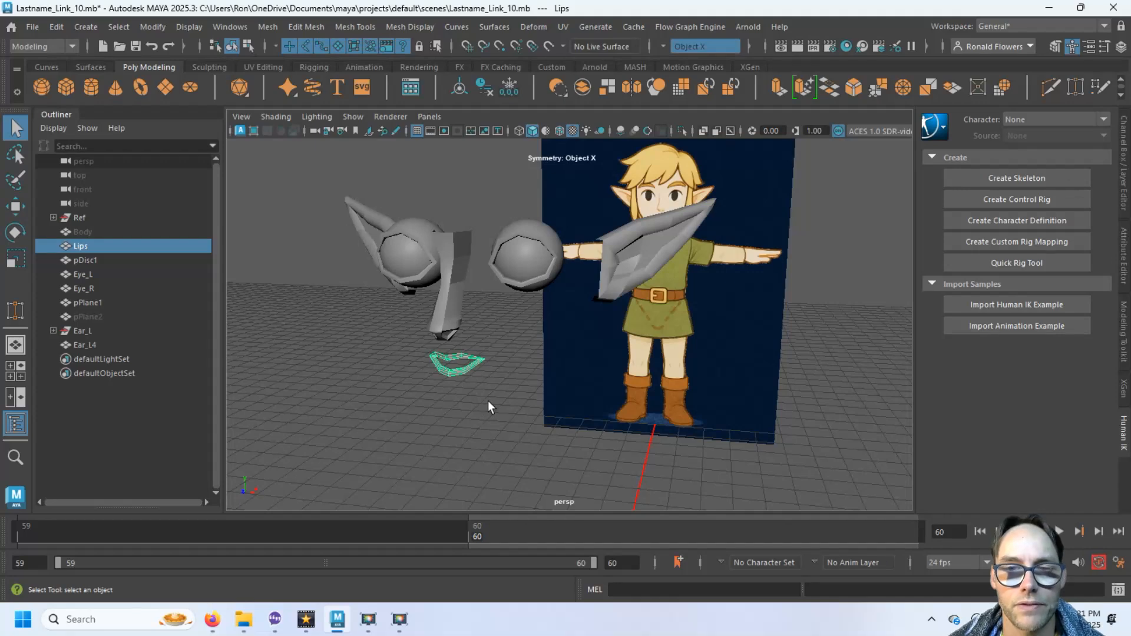
pyautogui.press('f')
pyautogui.moveTo(639, 402)
pyautogui.keyDown('alt'); pyautogui.mouseDown()
pyautogui.moveTo(538, 396)
pyautogui.moveTo(617, 405)
pyautogui.mouseUp(); pyautogui.keyUp('alt')
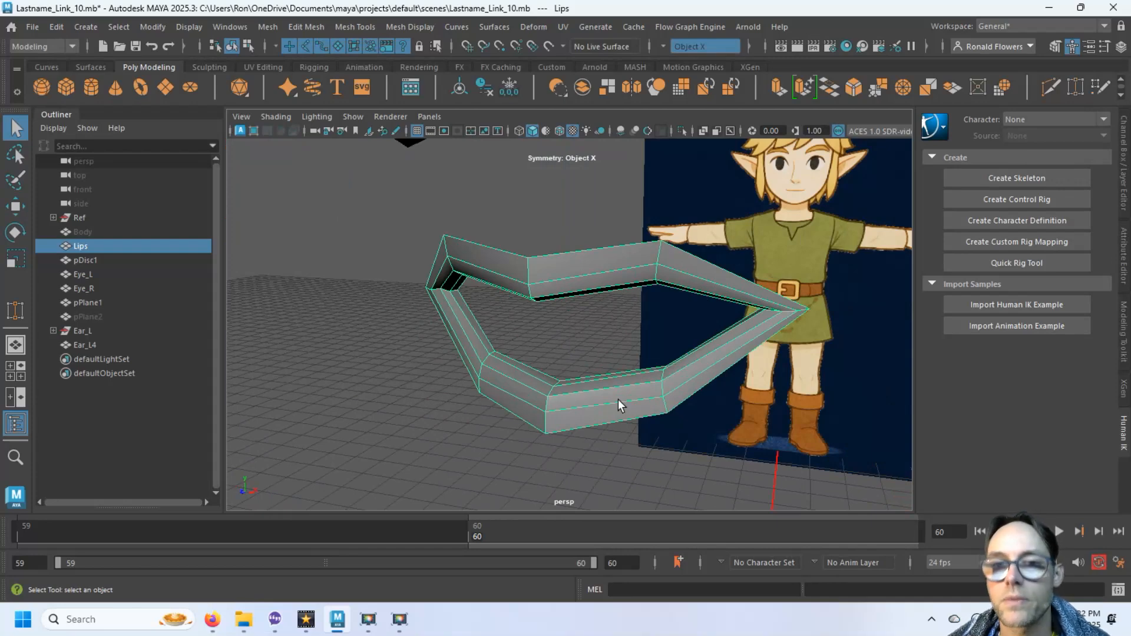
pyautogui.press('F10')
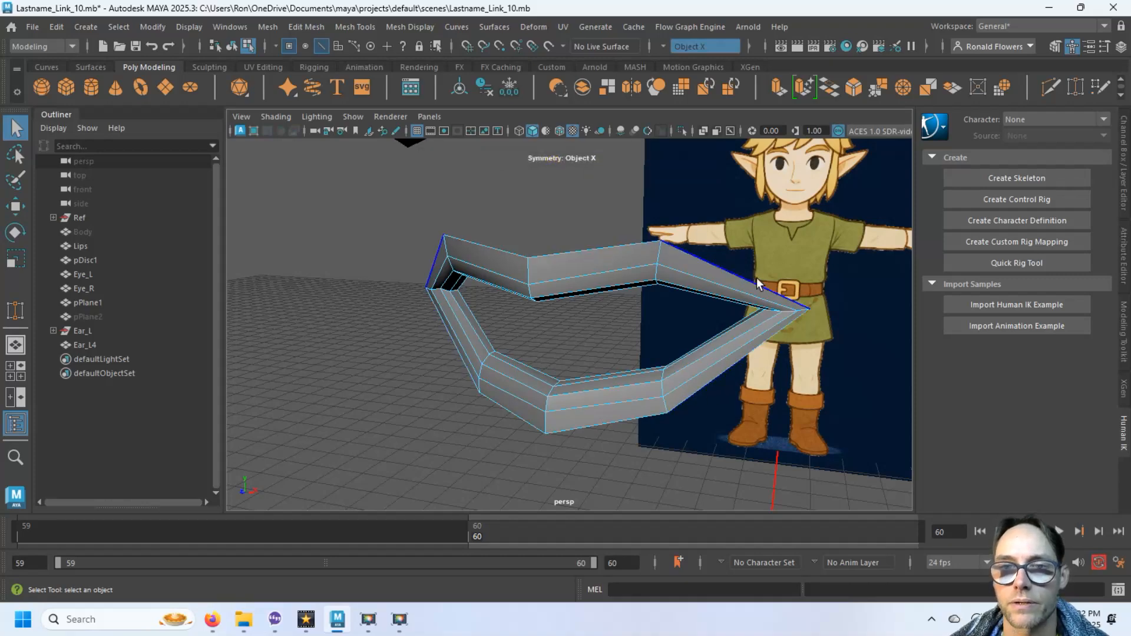
pyautogui.doubleClick(601, 250)
pyautogui.keyDown('alt'); pyautogui.moveTo(713, 466); pyautogui.dragTo(680, 390); pyautogui.keyUp('alt')
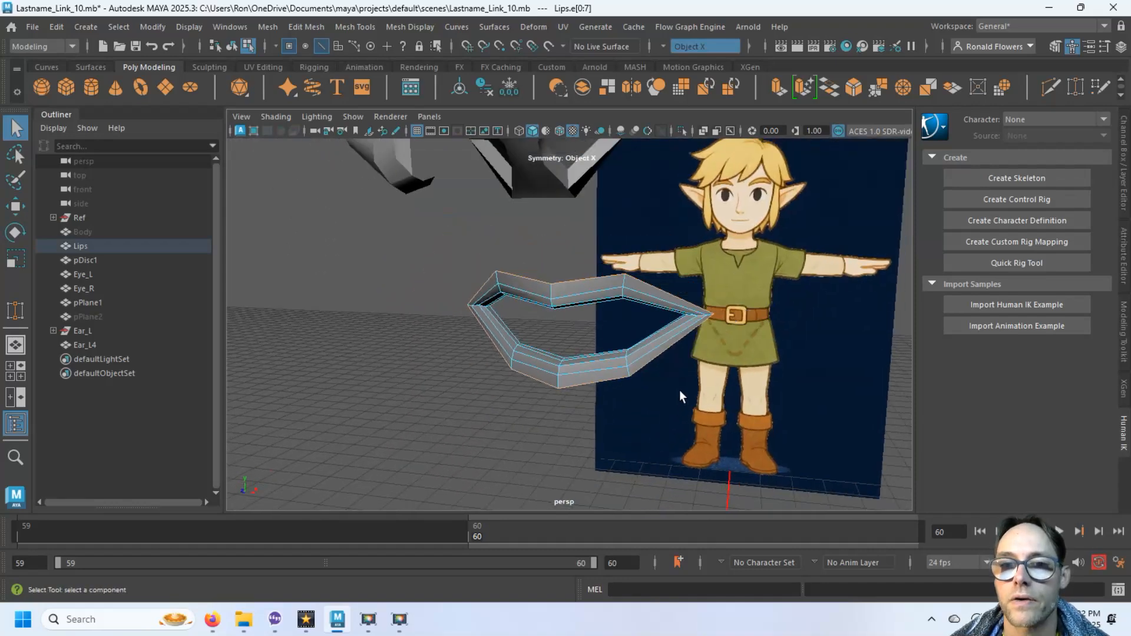
pyautogui.click(663, 45)
pyautogui.click(683, 52)
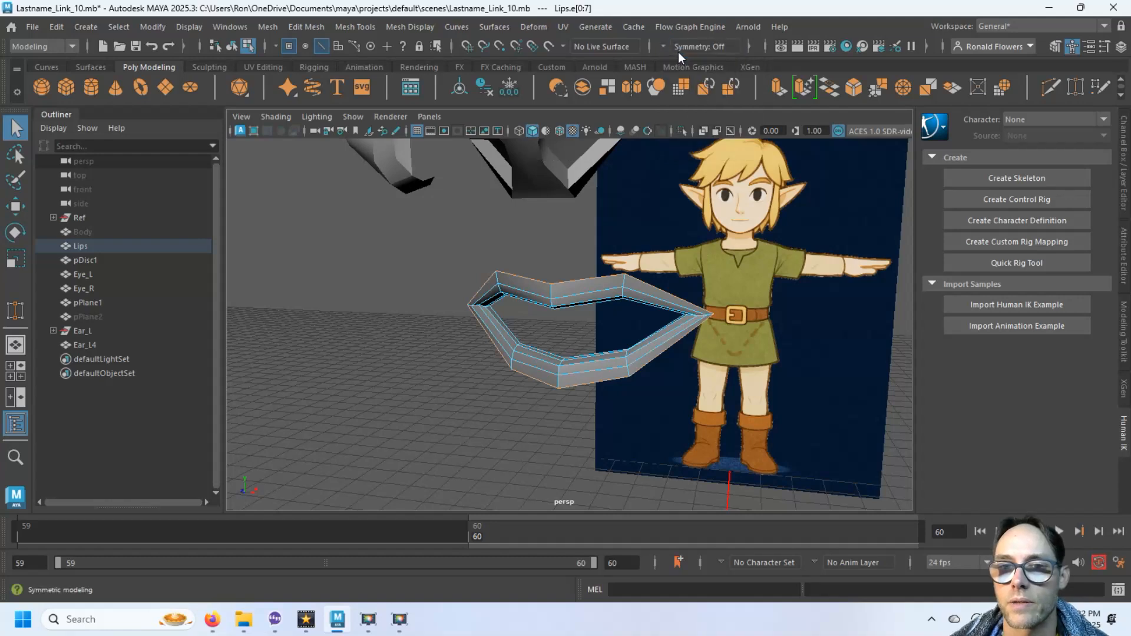
pyautogui.click(779, 88)
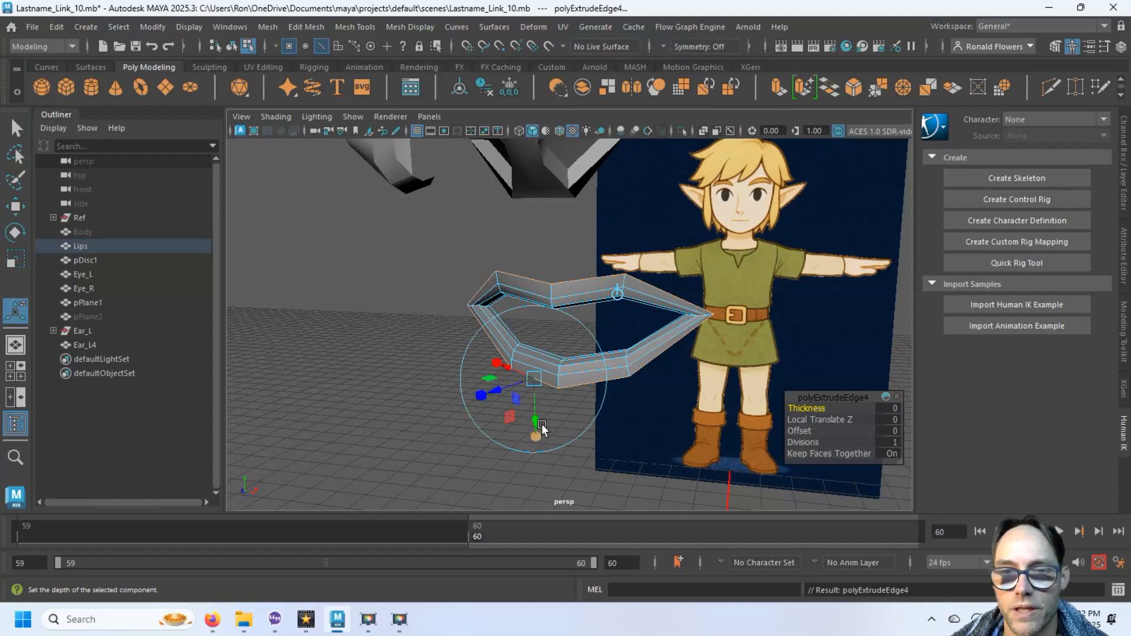
pyautogui.moveTo(539, 420); pyautogui.dragTo(546, 449)
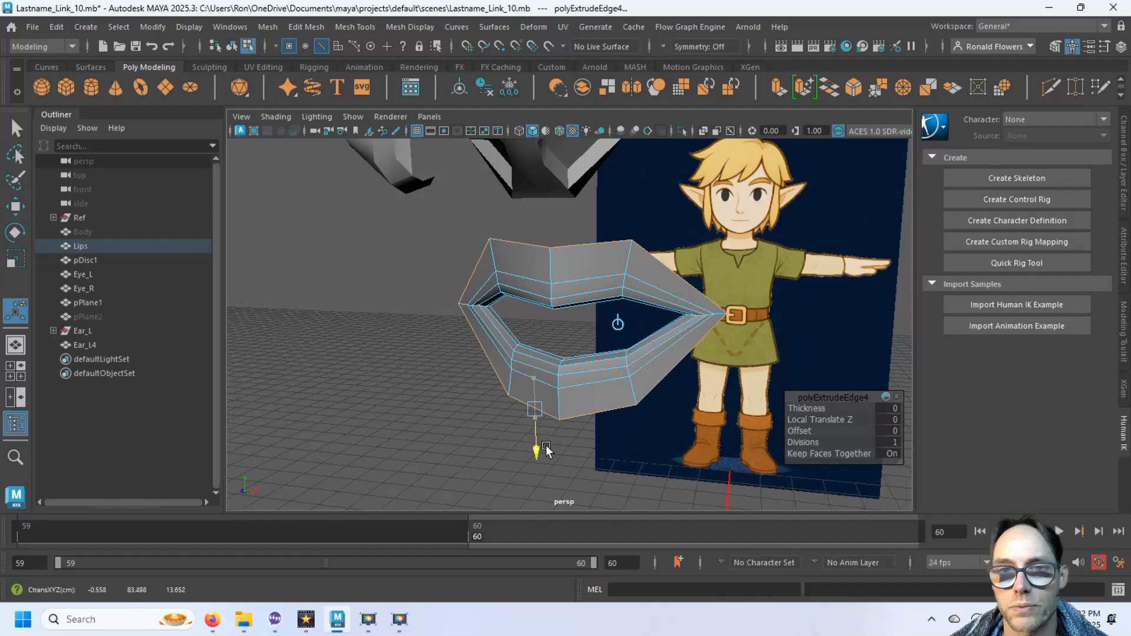
pyautogui.click(547, 446)
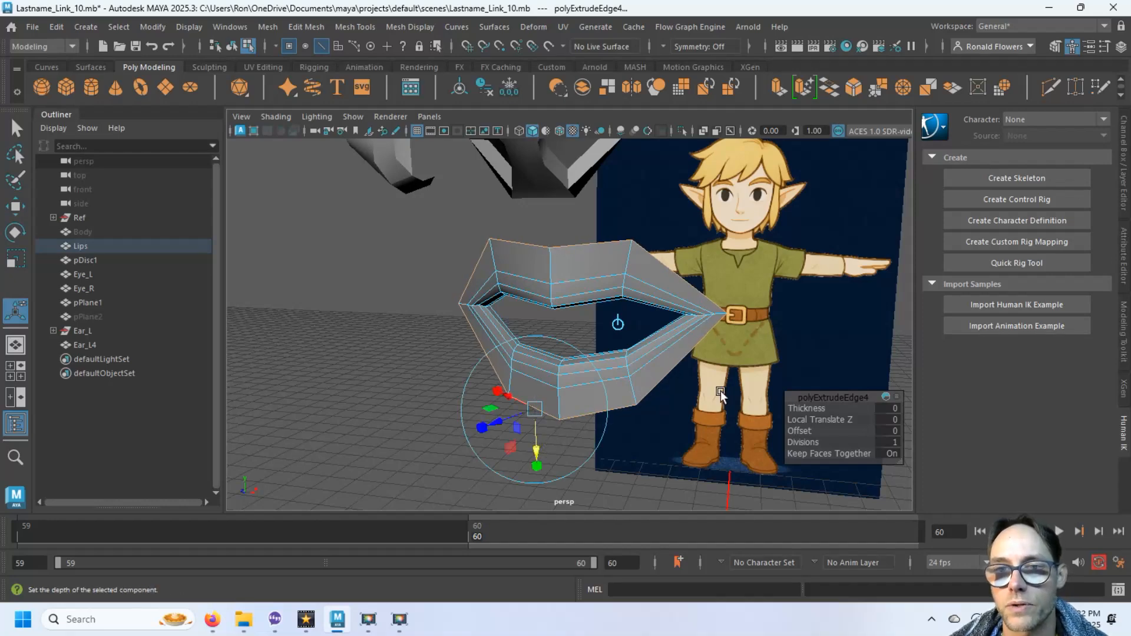
pyautogui.keyDown('alt'); pyautogui.moveTo(546, 447); pyautogui.dragTo(758, 258); pyautogui.keyUp('alt')
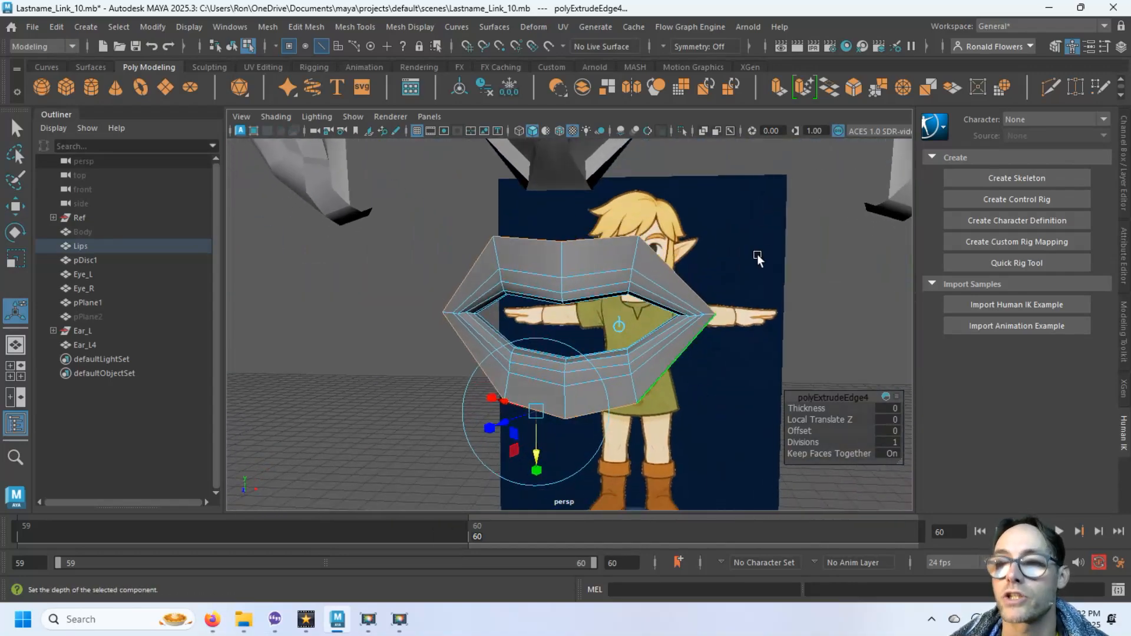
# Step: Extrude the outer border edges of the lips outward a second time to add another ring of faces
pyautogui.click(778, 89)
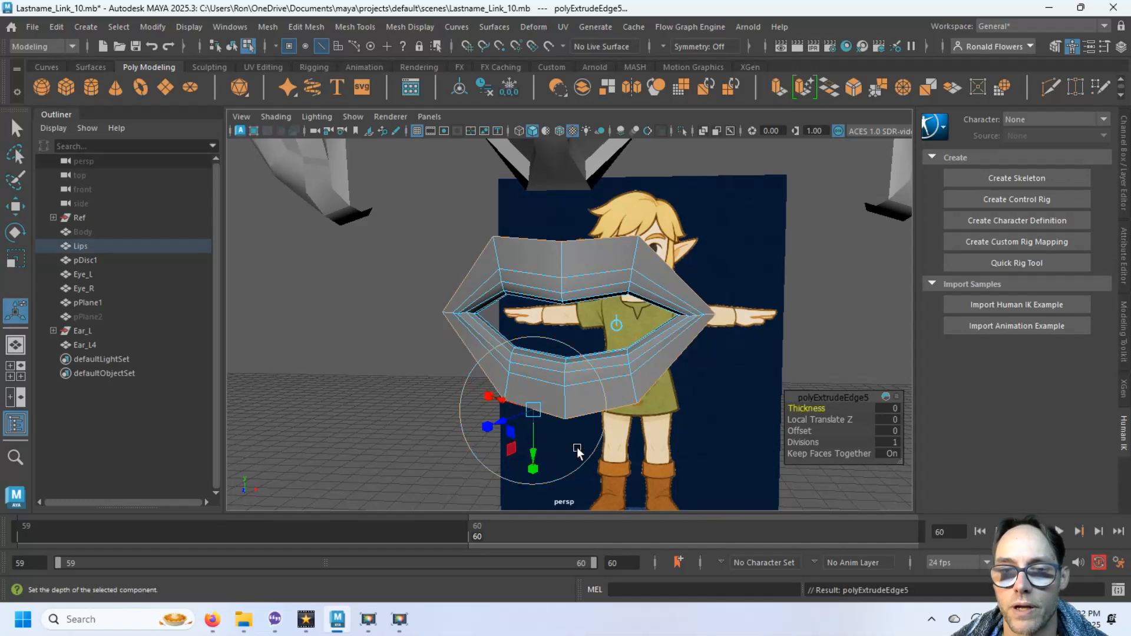
pyautogui.moveTo(534, 448); pyautogui.dragTo(631, 397)
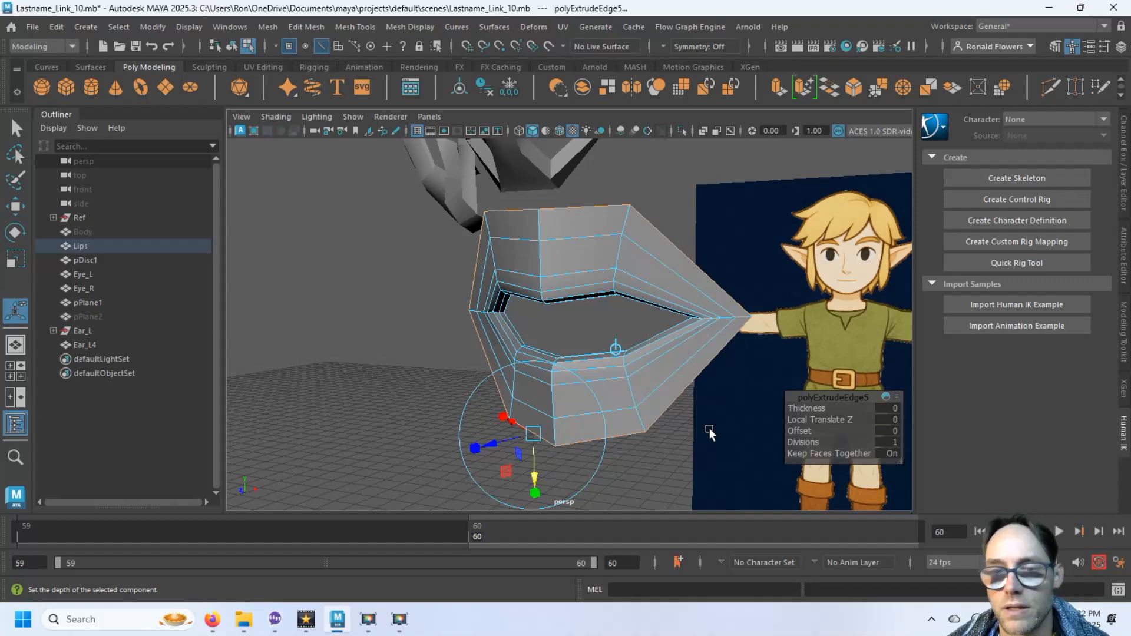
pyautogui.press('q')
# Step: With symmetry set to Object X, move the outer mouth-corner vertices of the lips outward in the front view
pyautogui.press('F9')
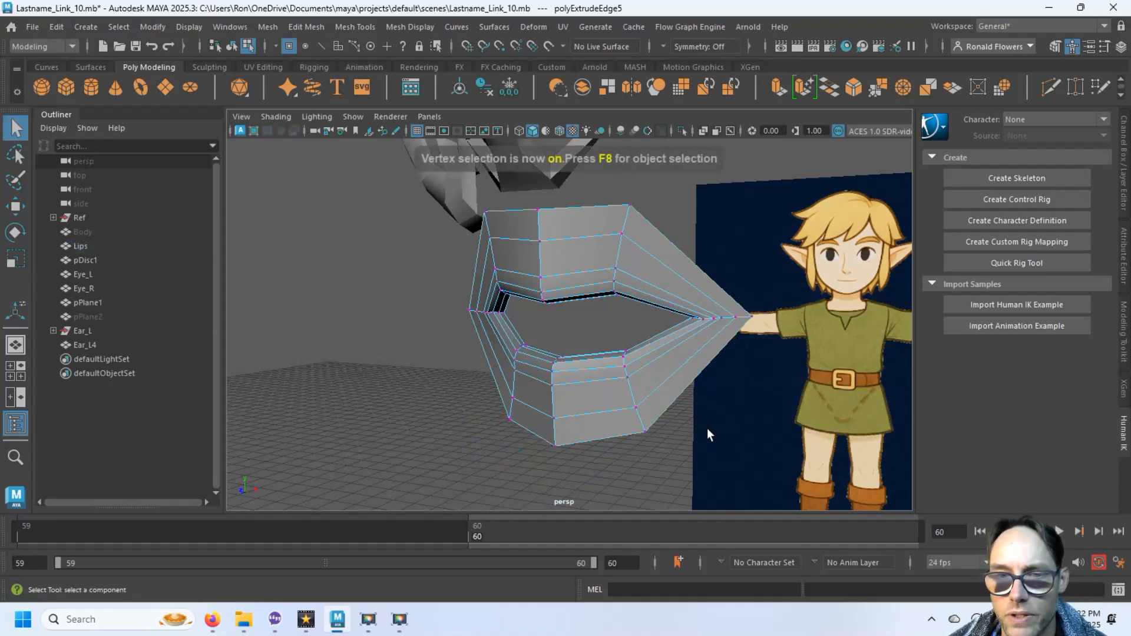
pyautogui.press('space')
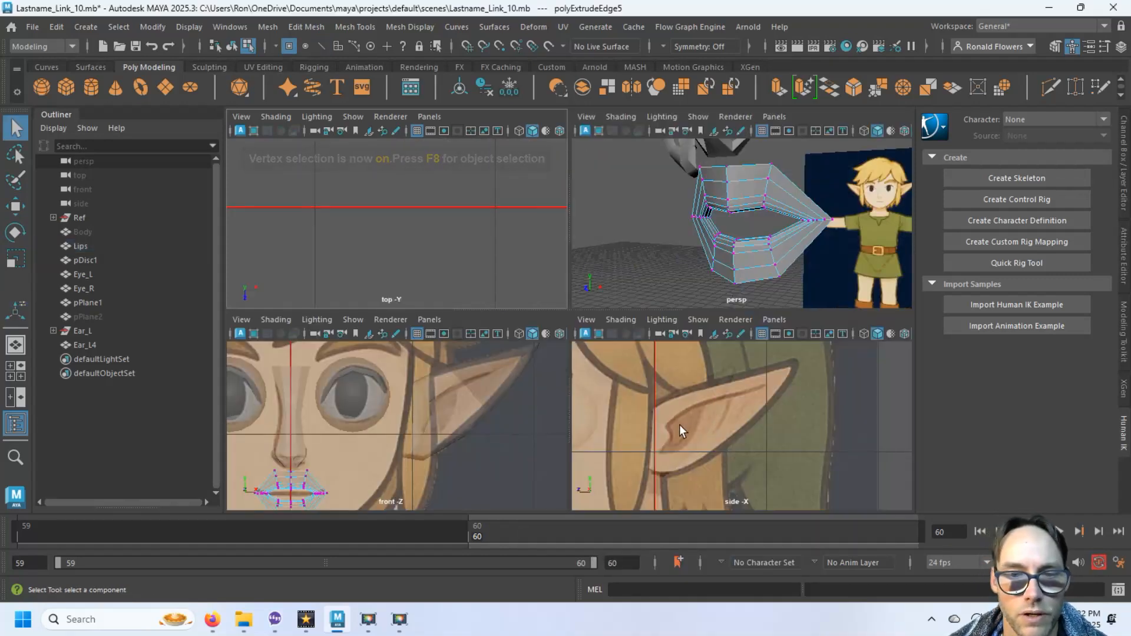
pyautogui.press('f')
pyautogui.press('space')
pyautogui.scroll(-5, 599, 354)
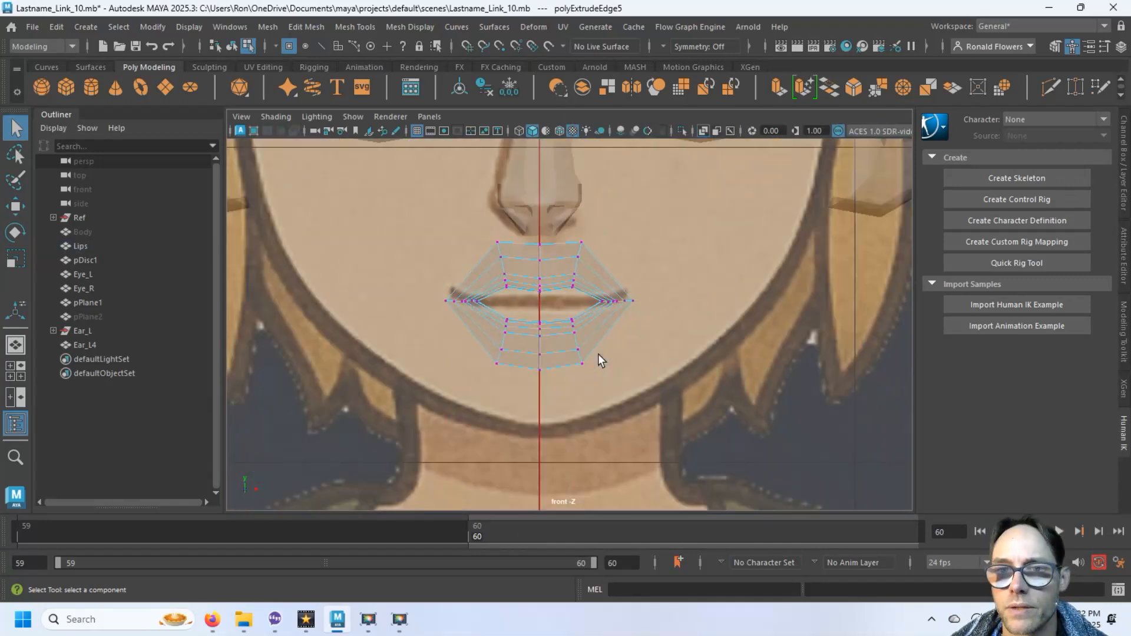
pyautogui.scroll(2, 642, 310)
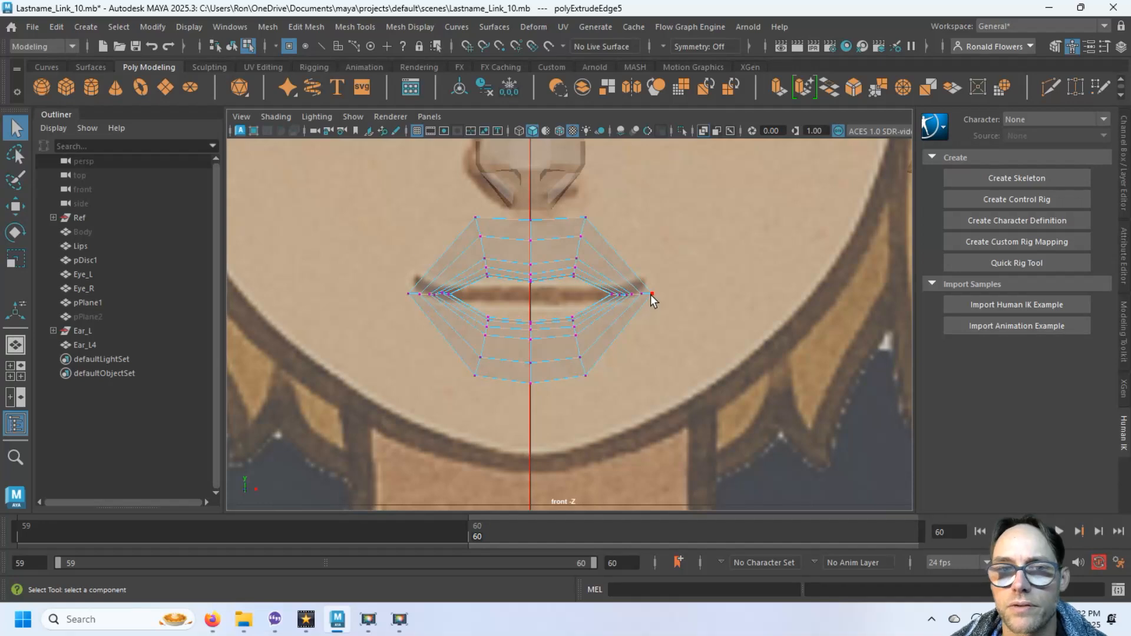
pyautogui.click(650, 295)
pyautogui.press('w')
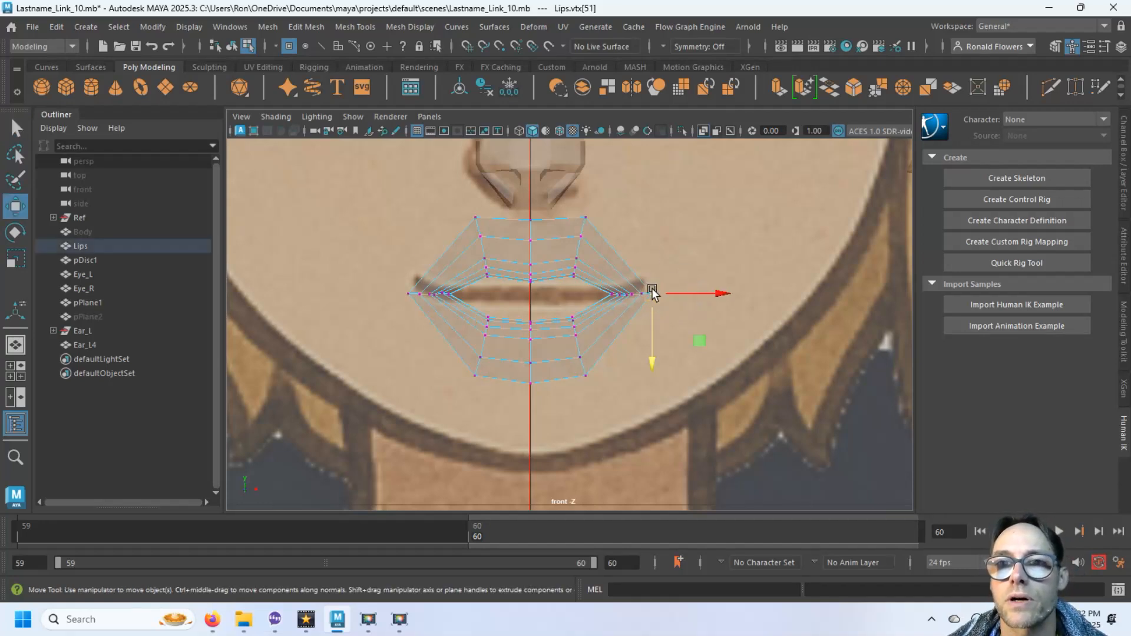
pyautogui.click(664, 47)
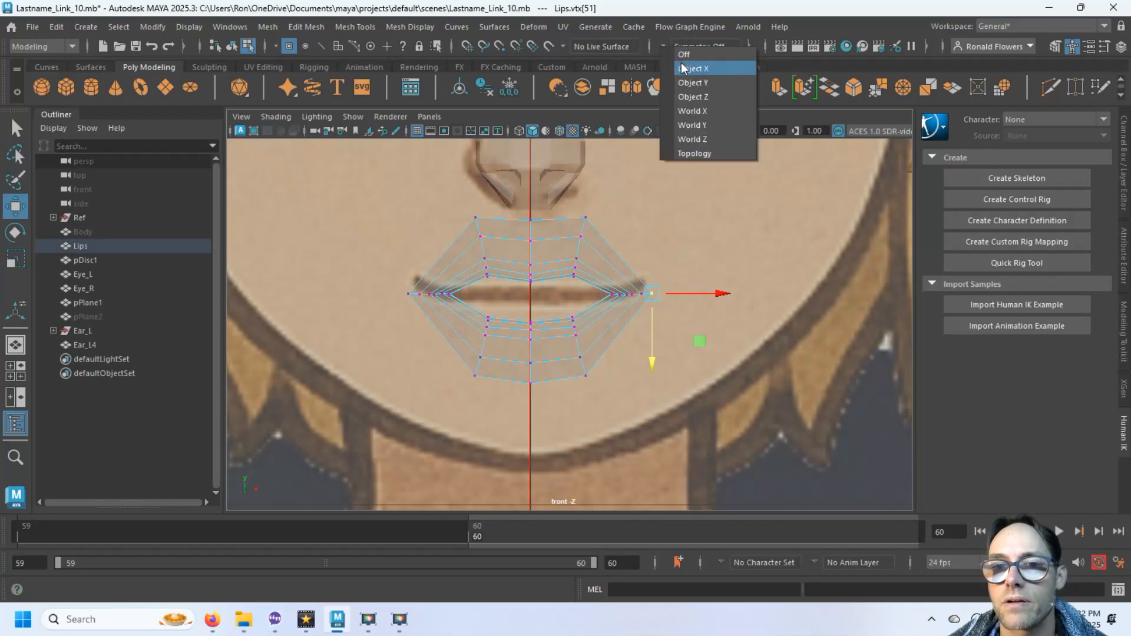
pyautogui.click(683, 69)
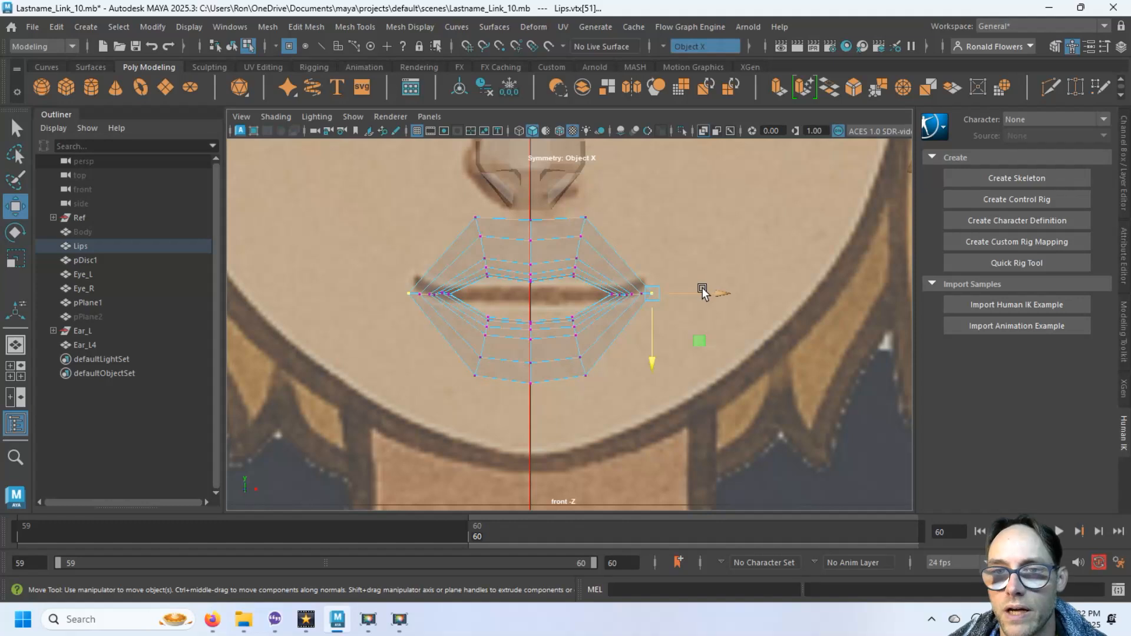
pyautogui.moveTo(703, 293)
pyautogui.mouseDown()
pyautogui.moveTo(719, 291)
pyautogui.moveTo(698, 295)
pyautogui.mouseUp()
pyautogui.scroll(3, 522, 250)
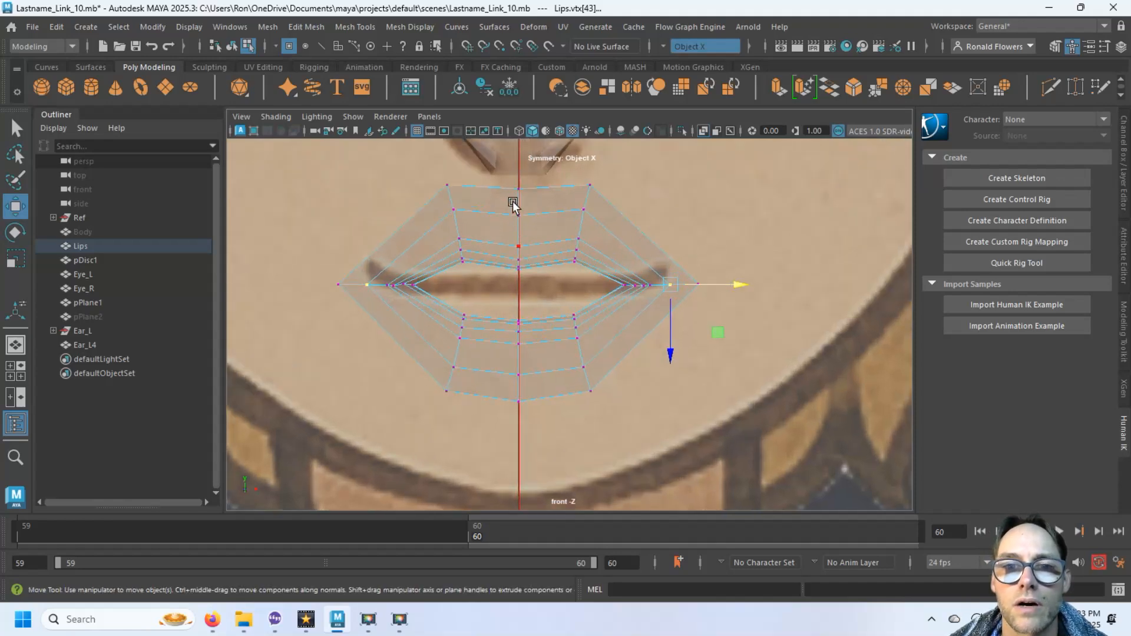
# Step: Move the outermost upper-lip vertices up and slightly inward, and raise the center vertex of that row toward the nose
pyautogui.scroll(2, 497, 261)
pyautogui.moveTo(354, 210); pyautogui.dragTo(415, 234)
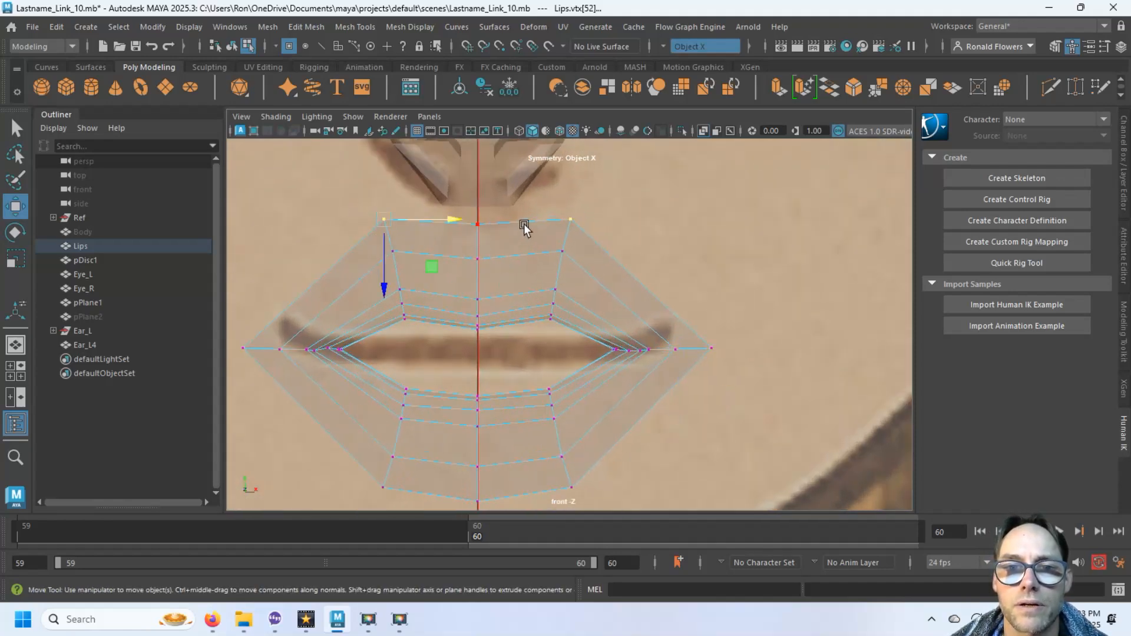
pyautogui.keyDown('alt'); pyautogui.moveTo(505, 221); pyautogui.dragTo(516, 270, button='middle'); pyautogui.keyUp('alt')
pyautogui.moveTo(394, 321); pyautogui.dragTo(402, 298)
pyautogui.moveTo(391, 252); pyautogui.dragTo(396, 242)
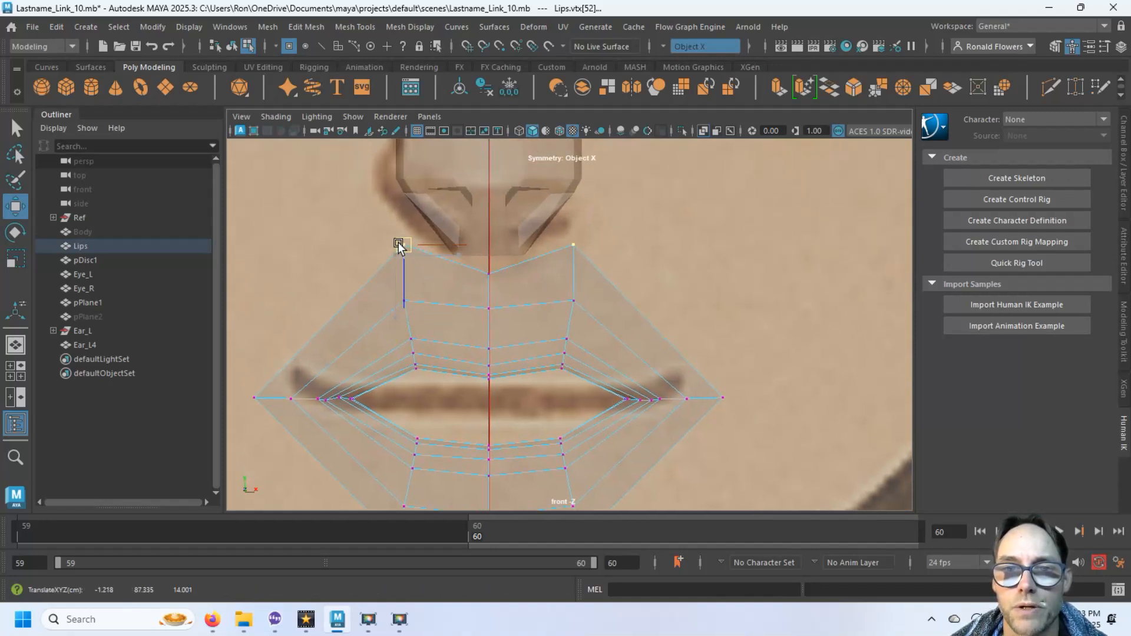
pyautogui.moveTo(461, 260); pyautogui.dragTo(493, 279)
# Step: Move the side vertices of the second upper-lip row slightly up and inward beneath the outermost row
pyautogui.moveTo(380, 292); pyautogui.dragTo(473, 316)
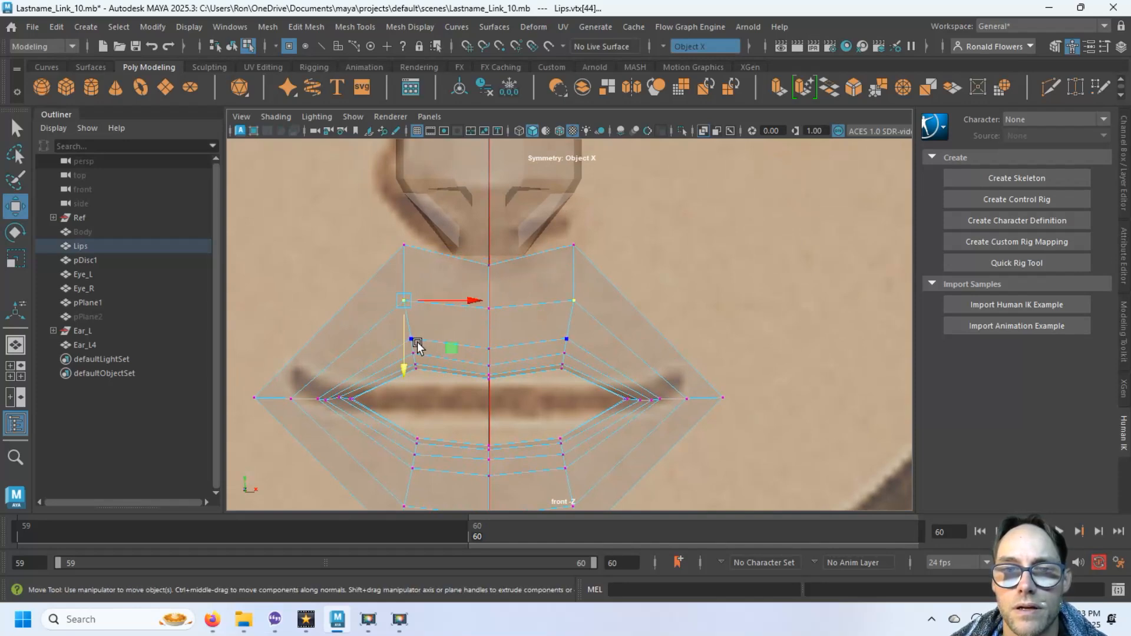
pyautogui.moveTo(406, 348); pyautogui.dragTo(400, 346)
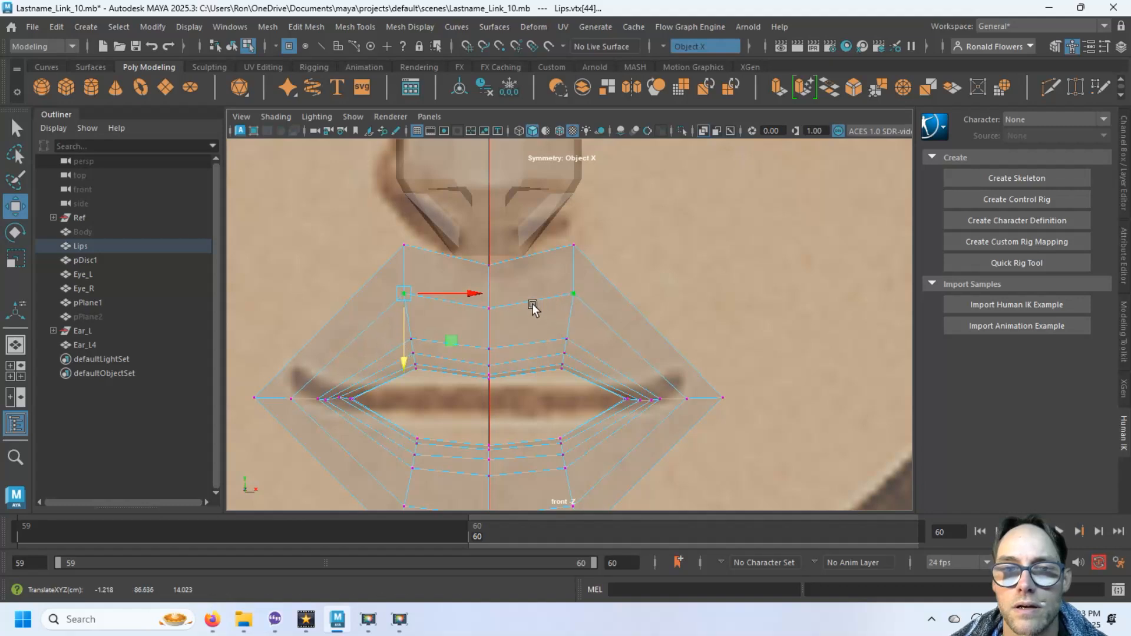
pyautogui.moveTo(475, 295); pyautogui.dragTo(475, 295)
# Step: In the side view, move the outermost row of vertices below the lower lip down and back toward the chin outline
pyautogui.keyDown('alt'); pyautogui.moveTo(522, 341); pyautogui.dragTo(533, 218, button='middle'); pyautogui.keyUp('alt')
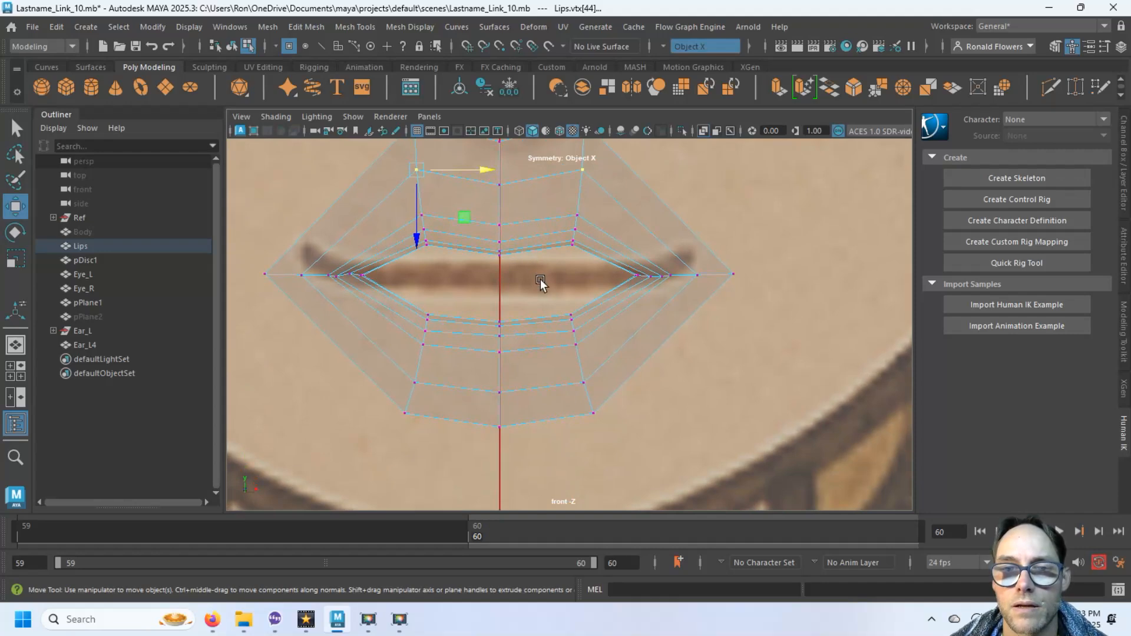
pyautogui.scroll(-3, 548, 318)
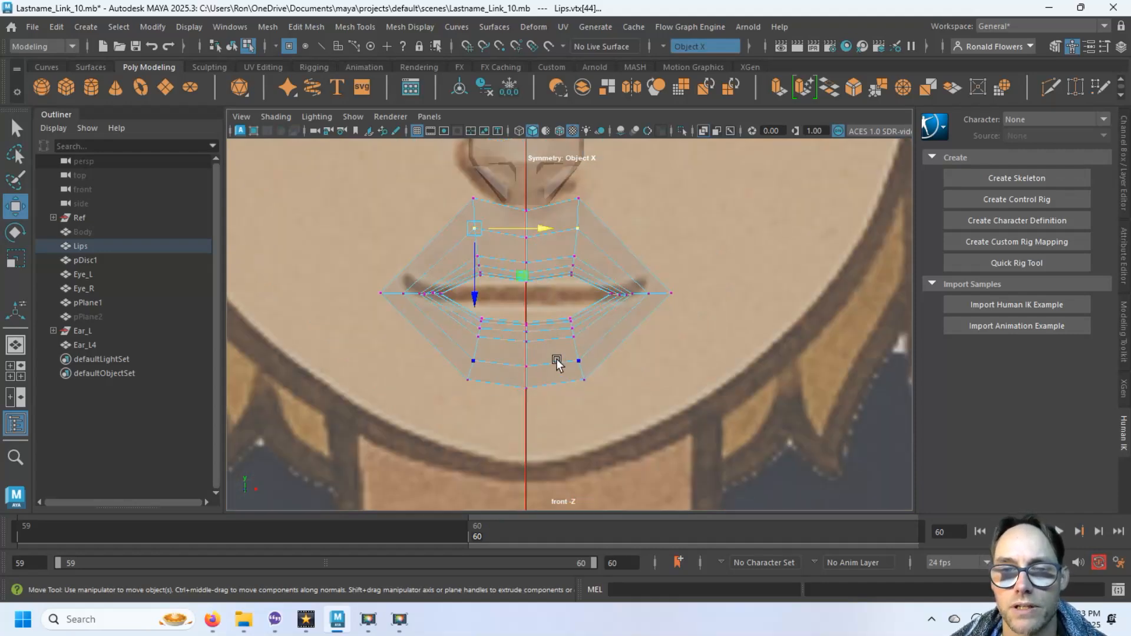
pyautogui.press('space')
pyautogui.press('space')
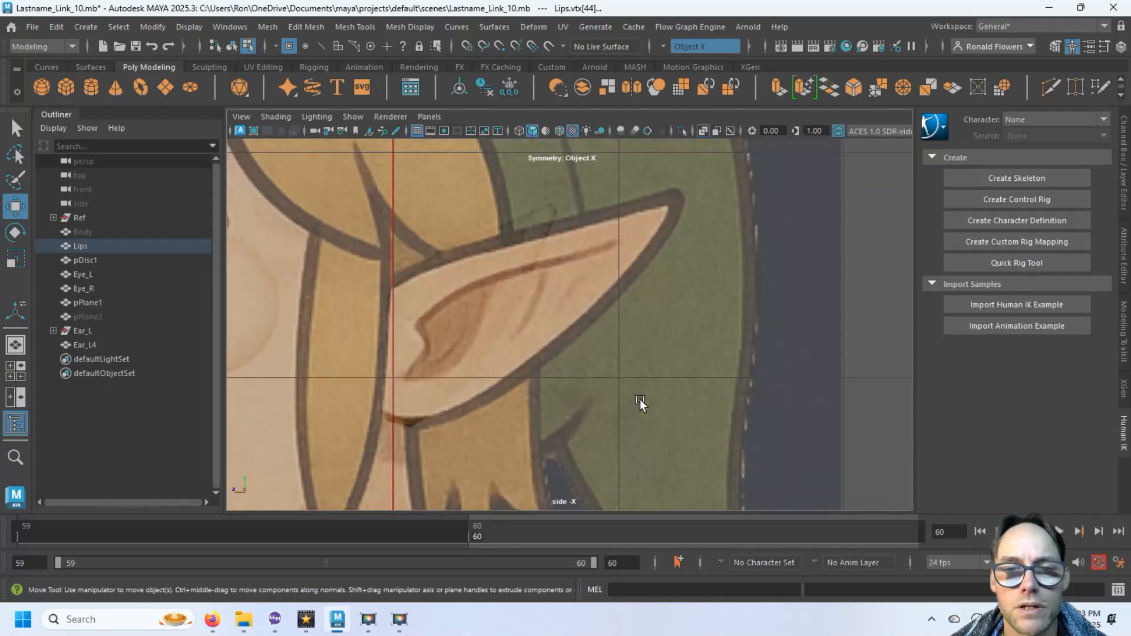
pyautogui.keyDown('alt'); pyautogui.moveTo(505, 363); pyautogui.dragTo(872, 225, button='middle'); pyautogui.keyUp('alt')
pyautogui.scroll(4, 557, 384)
pyautogui.scroll(1, 557, 384)
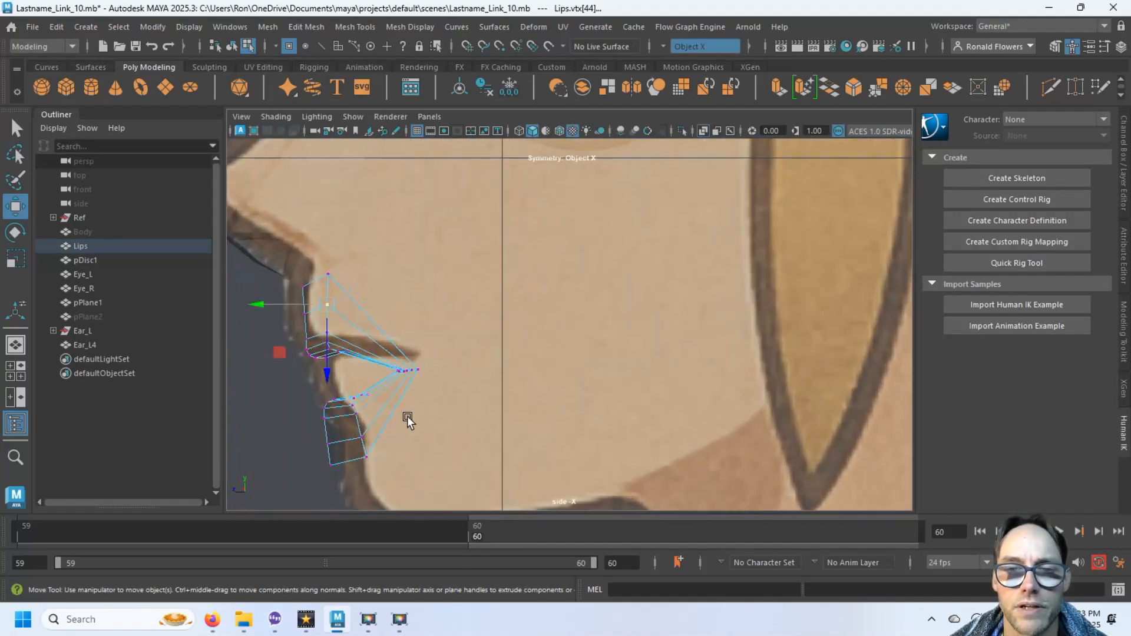
pyautogui.keyDown('alt'); pyautogui.moveTo(407, 420); pyautogui.dragTo(494, 330, button='middle'); pyautogui.keyUp('alt')
pyautogui.scroll(3, 442, 393)
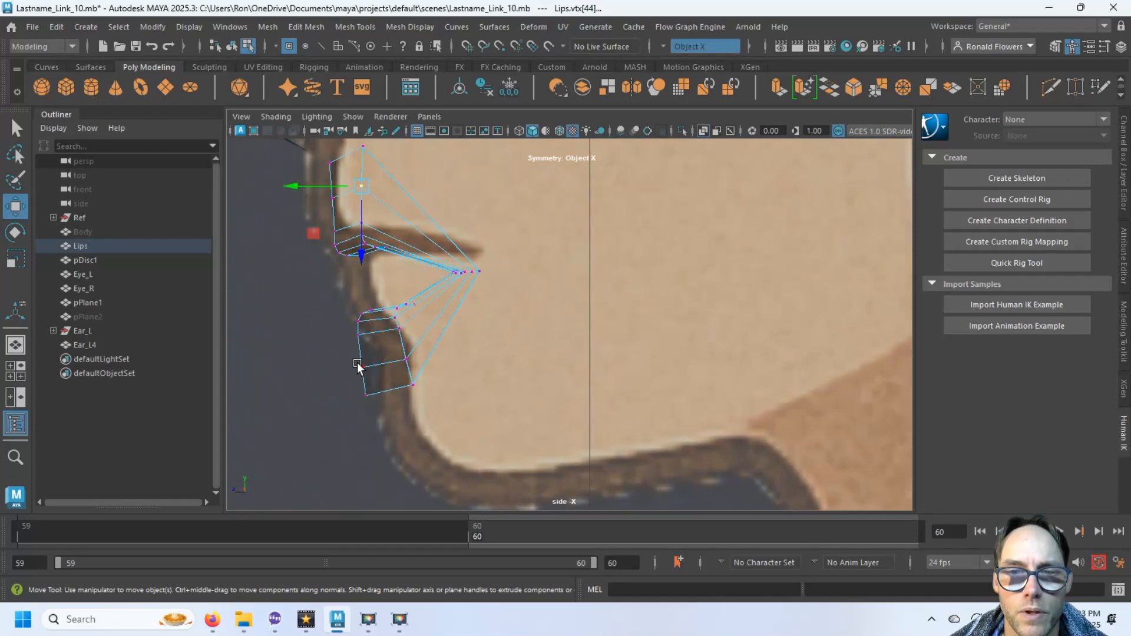
pyautogui.moveTo(331, 377); pyautogui.dragTo(465, 435)
pyautogui.moveTo(388, 396); pyautogui.dragTo(406, 429)
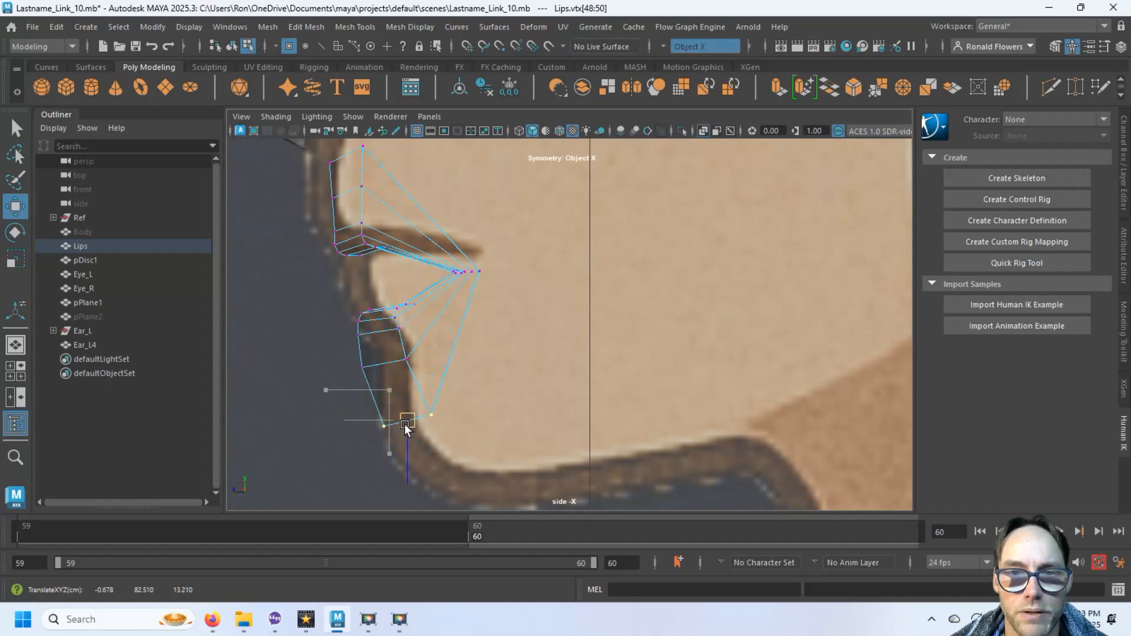
# Step: Move the second-outermost row of vertices below the lower lip back onto the face profile
pyautogui.moveTo(337, 349); pyautogui.dragTo(442, 385)
pyautogui.moveTo(384, 360); pyautogui.dragTo(412, 361)
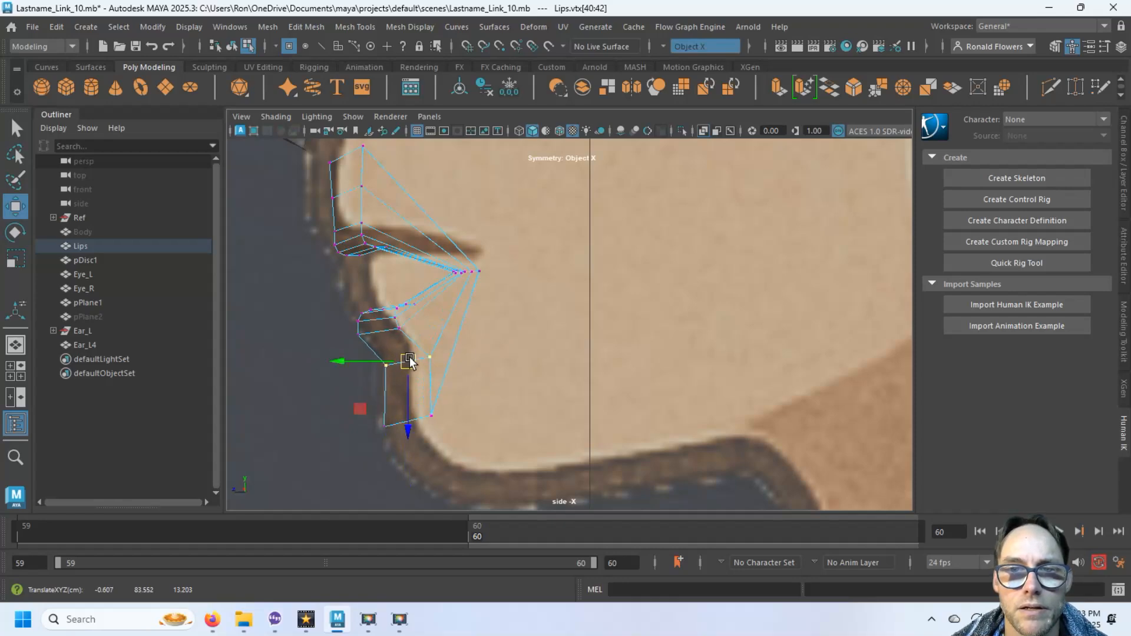
pyautogui.click(508, 378)
# Step: In perspective, select all lip vertices on both sides of the center line and move them slightly forward
pyautogui.press('space')
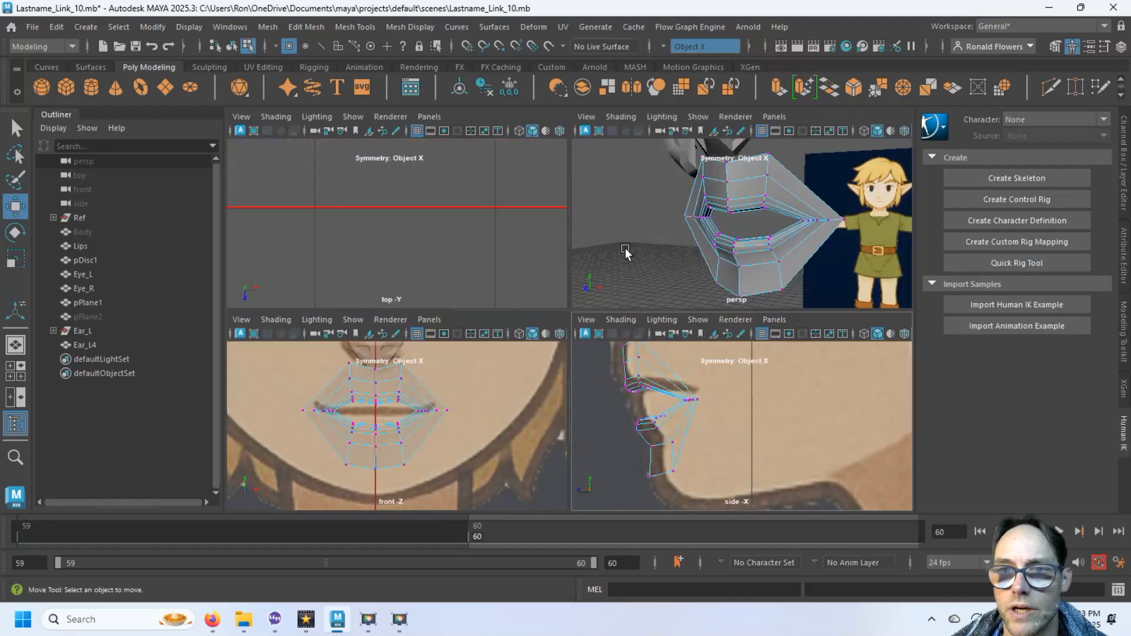
pyautogui.press('space')
pyautogui.keyDown('alt'); pyautogui.moveTo(632, 250); pyautogui.dragTo(652, 354); pyautogui.keyUp('alt')
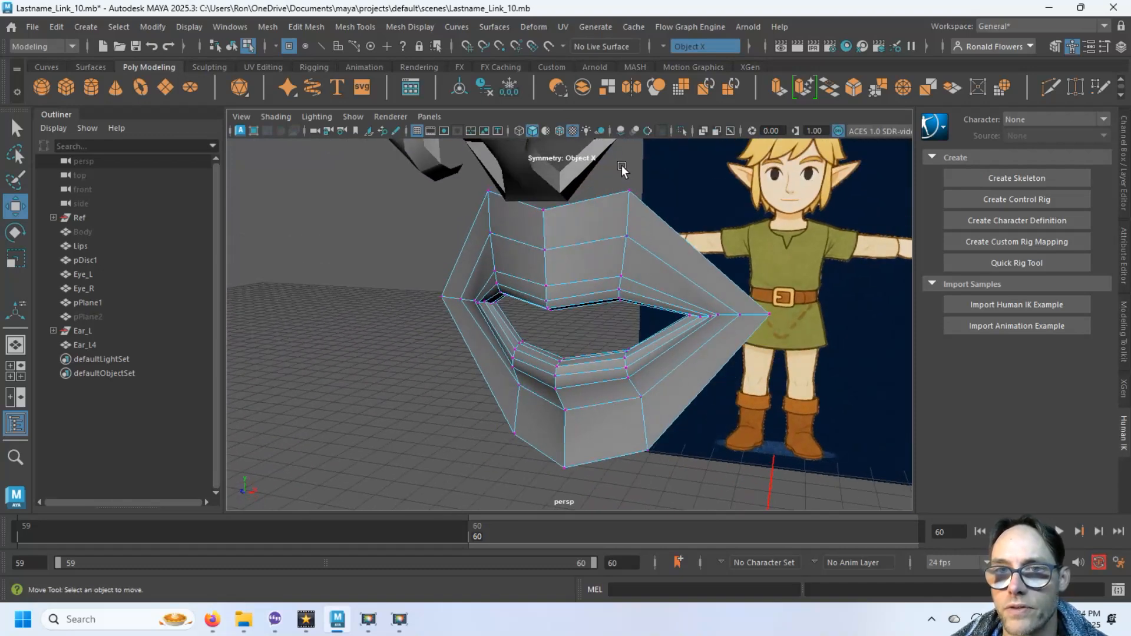
pyautogui.moveTo(608, 167); pyautogui.dragTo(807, 481)
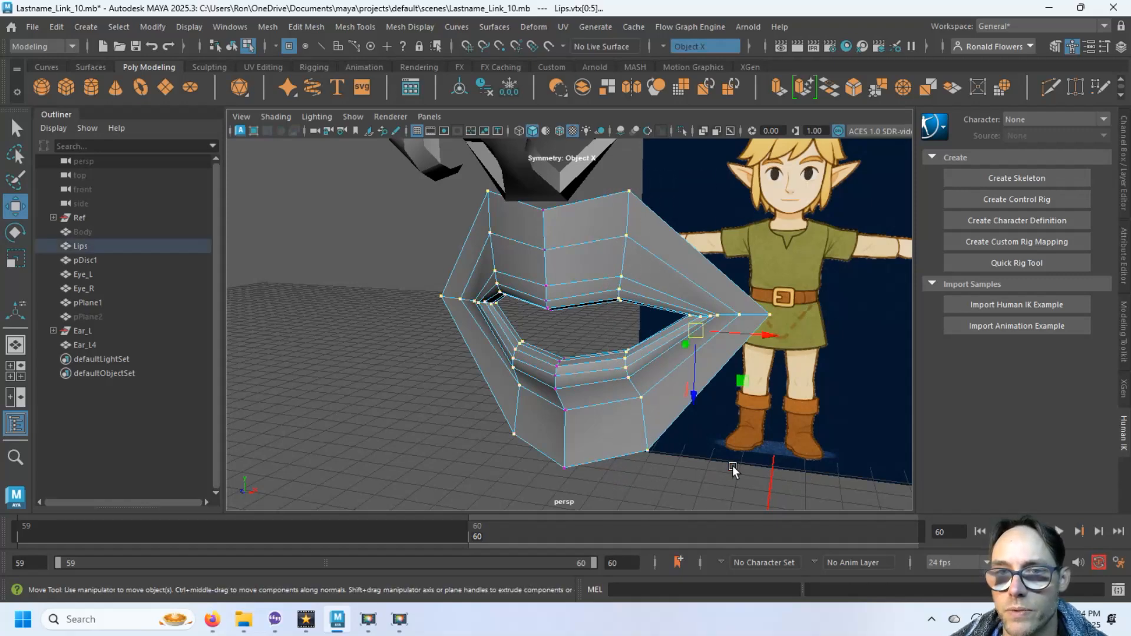
pyautogui.keyDown('alt'); pyautogui.moveTo(733, 469); pyautogui.dragTo(711, 387); pyautogui.keyUp('alt')
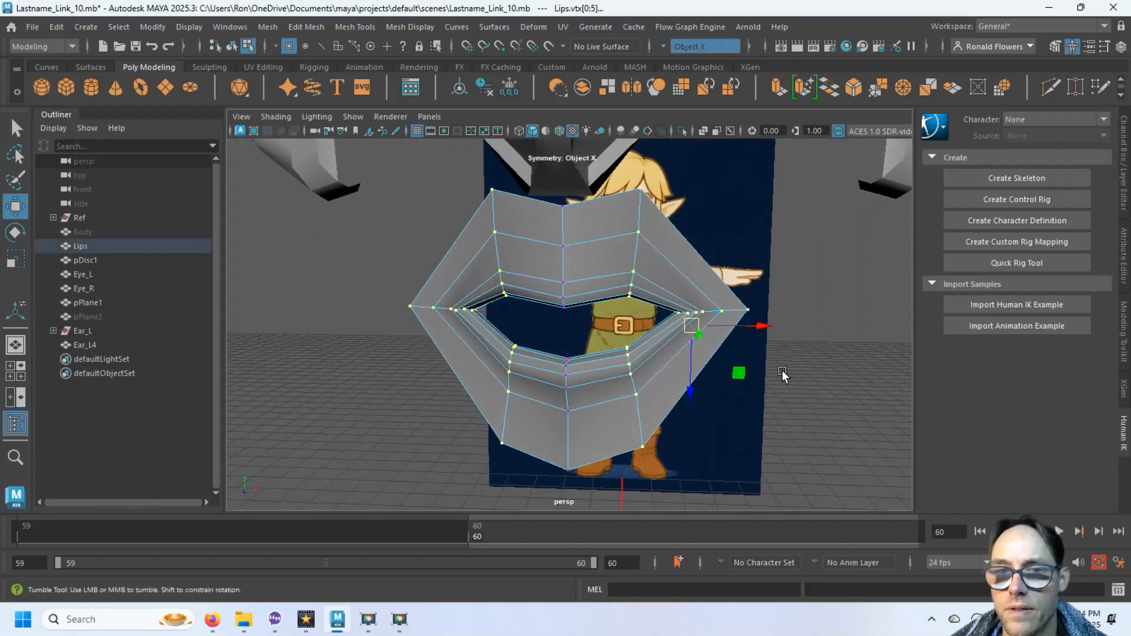
pyautogui.keyDown('alt'); pyautogui.moveTo(783, 377); pyautogui.dragTo(575, 271); pyautogui.keyUp('alt')
pyautogui.keyDown('alt'); pyautogui.moveTo(613, 326); pyautogui.dragTo(613, 300); pyautogui.keyUp('alt')
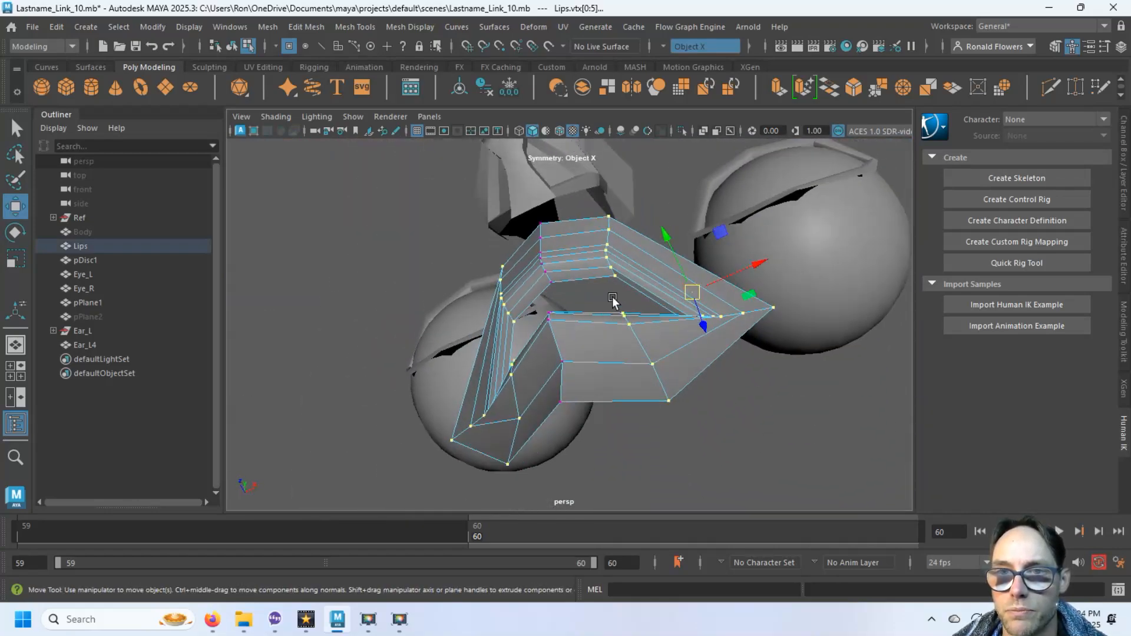
pyautogui.moveTo(657, 243); pyautogui.dragTo(657, 225)
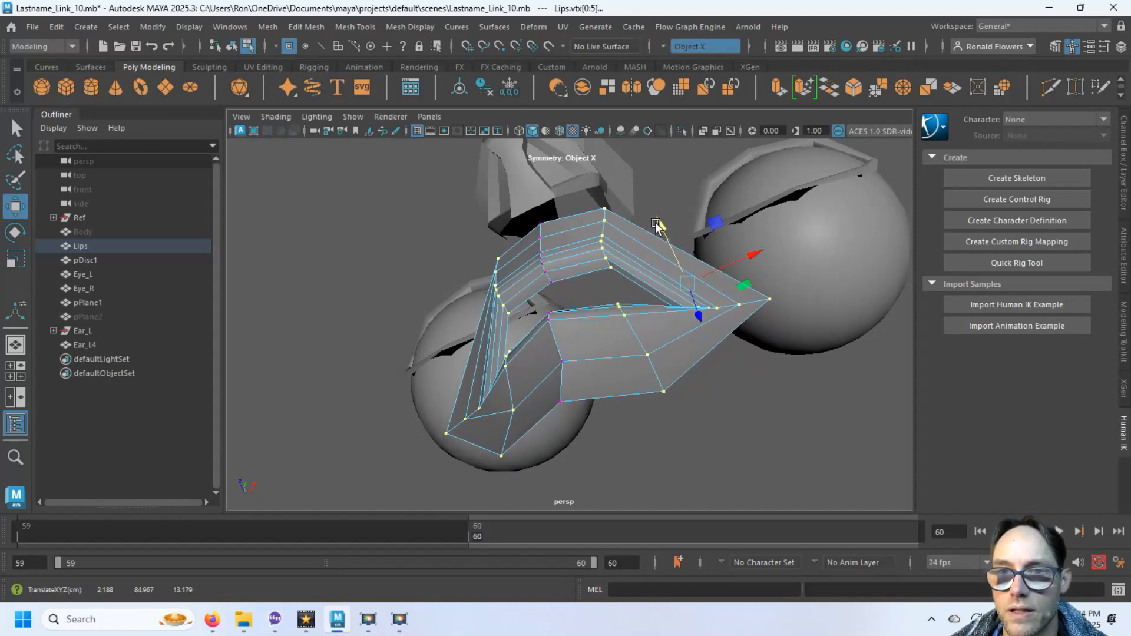
# Step: Examine the lip mesh up close and from several angles in perspective to check its shape
pyautogui.keyDown('alt'); pyautogui.moveTo(604, 276); pyautogui.dragTo(613, 366); pyautogui.keyUp('alt')
pyautogui.scroll(4, 654, 380)
pyautogui.keyDown('alt'); pyautogui.moveTo(671, 377); pyautogui.dragTo(515, 371, button='middle'); pyautogui.keyUp('alt')
pyautogui.scroll(4, 545, 298)
pyautogui.keyDown('alt'); pyautogui.moveTo(609, 361); pyautogui.dragTo(577, 352); pyautogui.keyUp('alt')
pyautogui.click(604, 304)
pyautogui.scroll(-5, 577, 352)
pyautogui.keyDown('alt'); pyautogui.moveTo(580, 352); pyautogui.dragTo(645, 378); pyautogui.keyUp('alt')
pyautogui.click(698, 412)
pyautogui.keyDown('alt'); pyautogui.moveTo(618, 417); pyautogui.dragTo(599, 402); pyautogui.keyUp('alt')
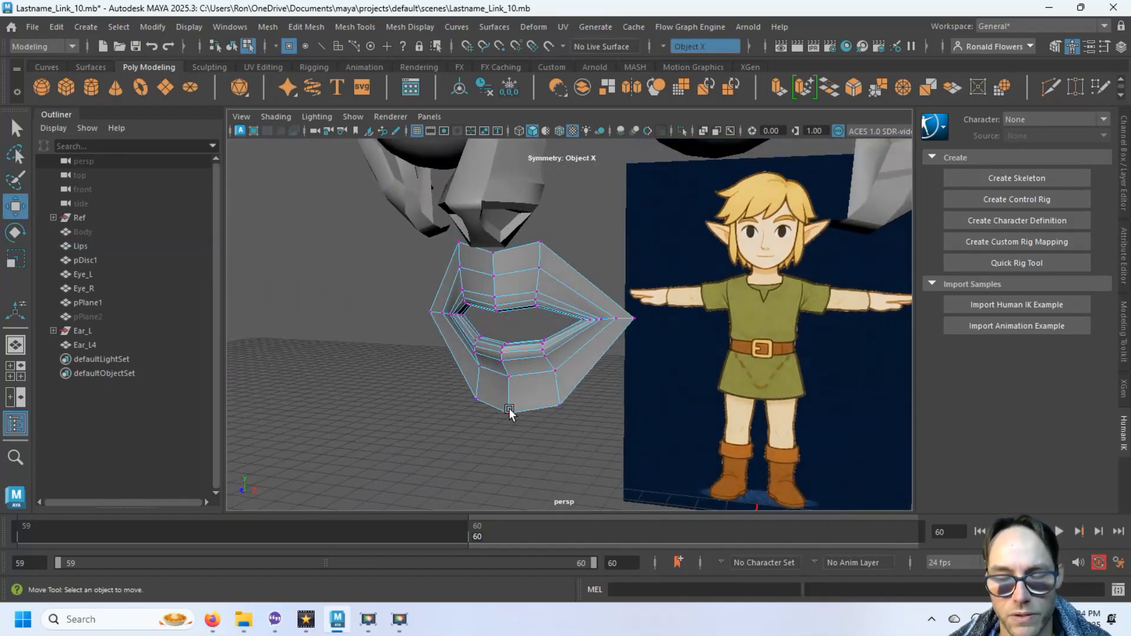
# Step: Extrude the lower outer border edges between the mouth corners and move the new edges down toward the chin
pyautogui.press('F10')
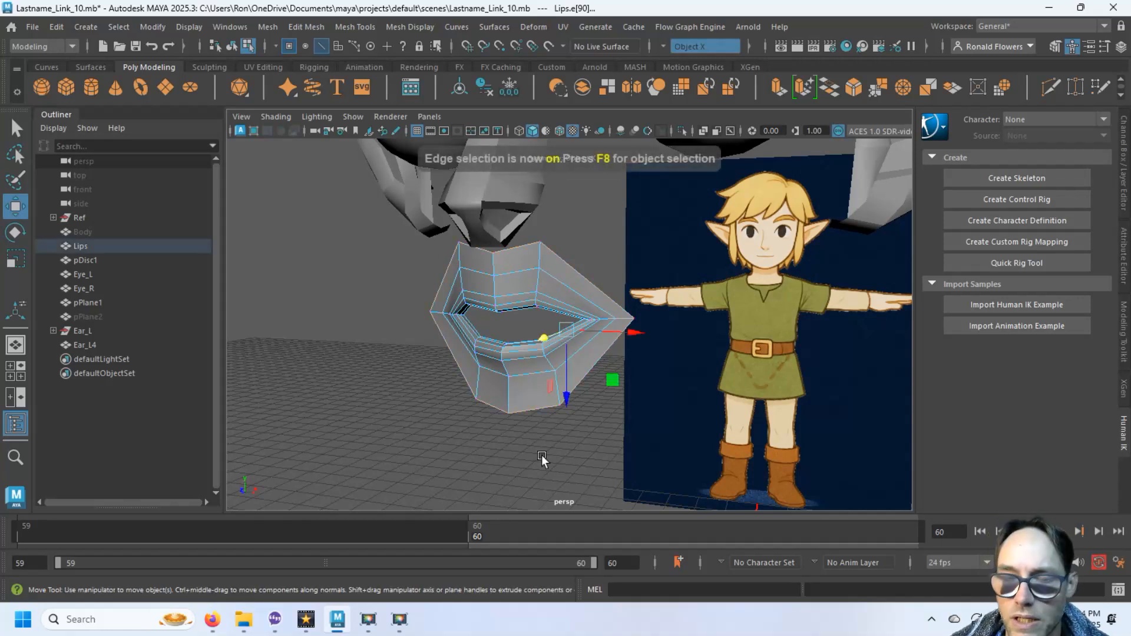
pyautogui.press('q')
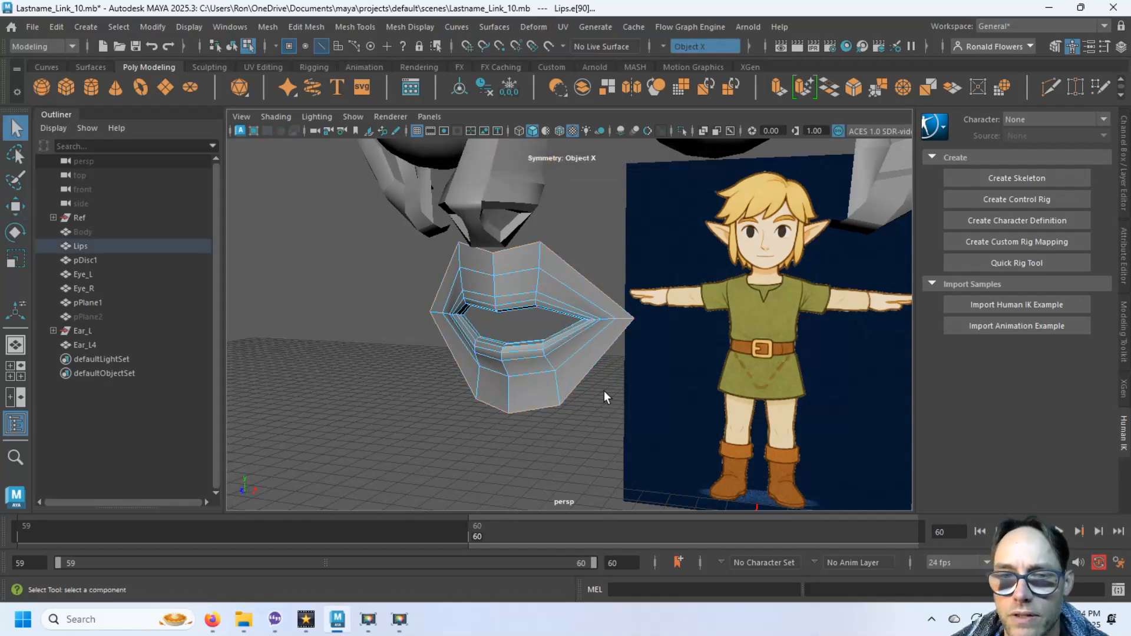
pyautogui.click(590, 372)
pyautogui.doubleClick(590, 371)
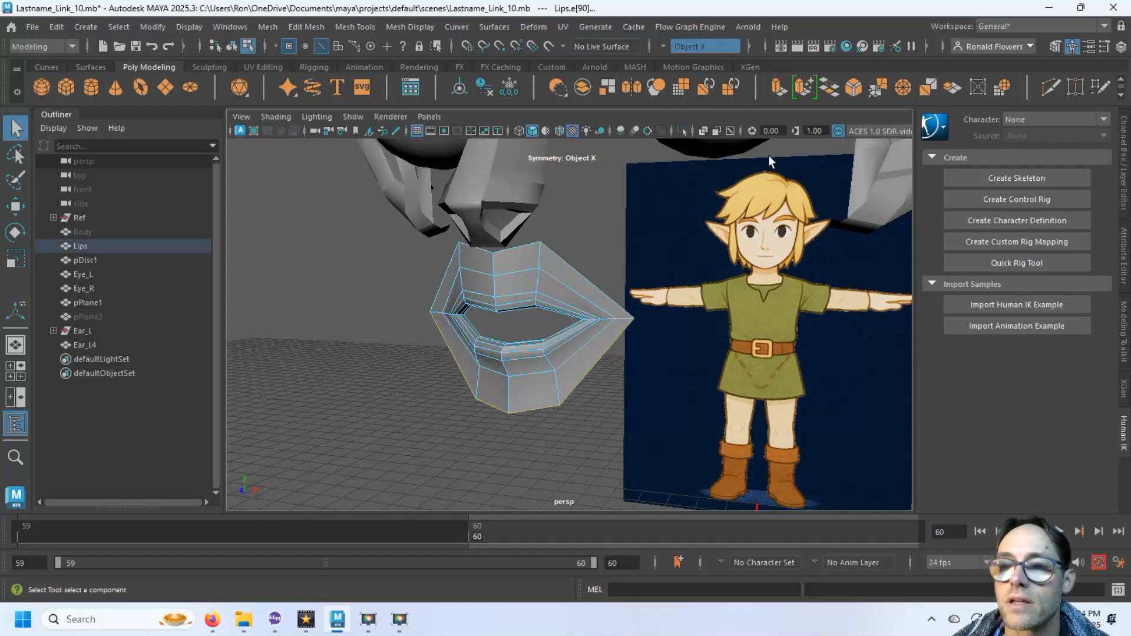
pyautogui.click(778, 90)
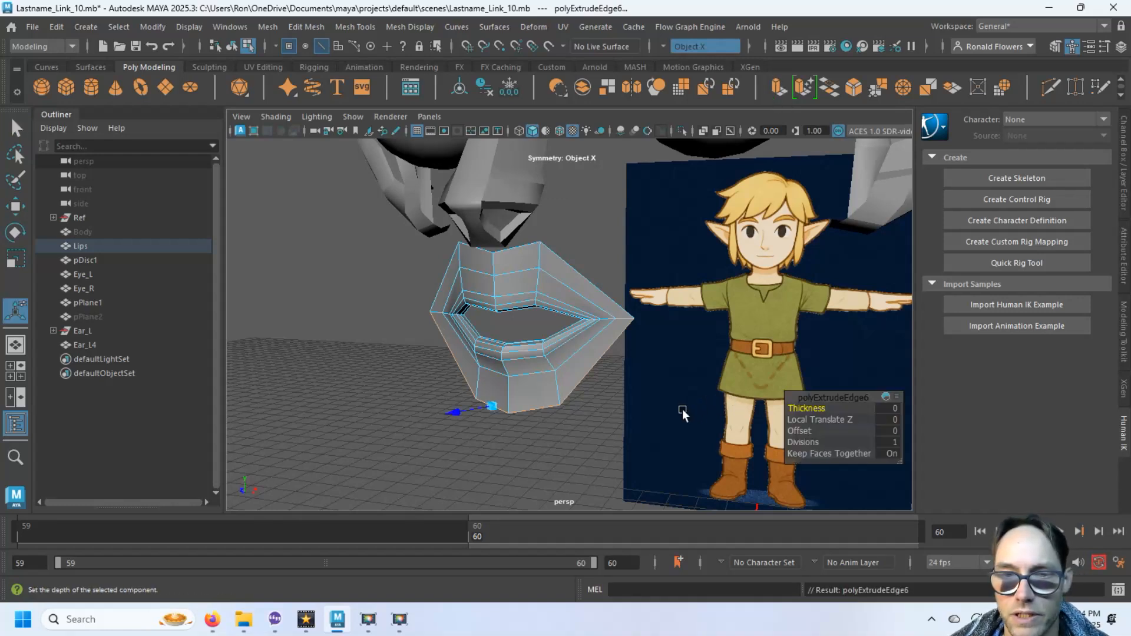
pyautogui.press('w')
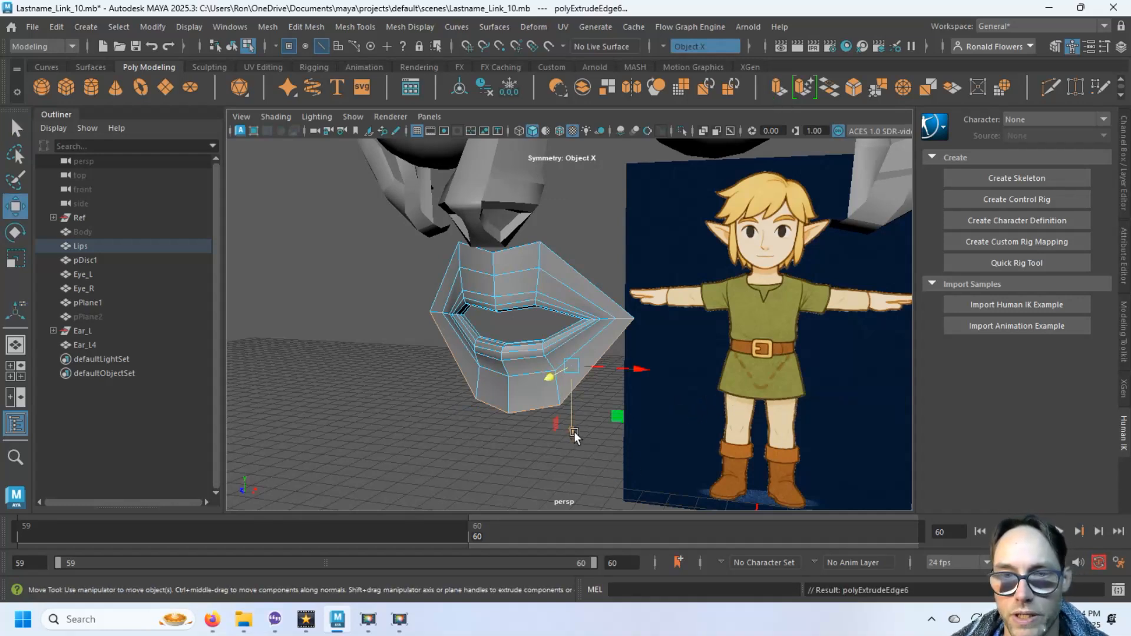
pyautogui.moveTo(571, 435); pyautogui.dragTo(563, 478)
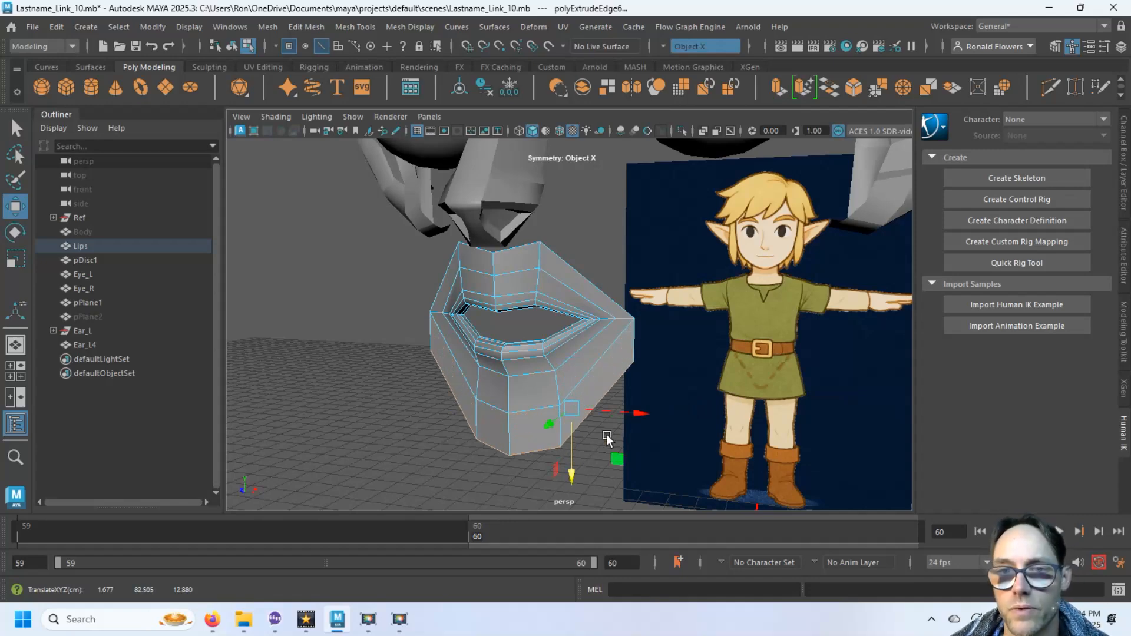
# Step: In the front view, lower the new chin vertices slightly and move the outer side vertices down to the jawline
pyautogui.press('space')
pyautogui.press('space')
pyautogui.press('F9')
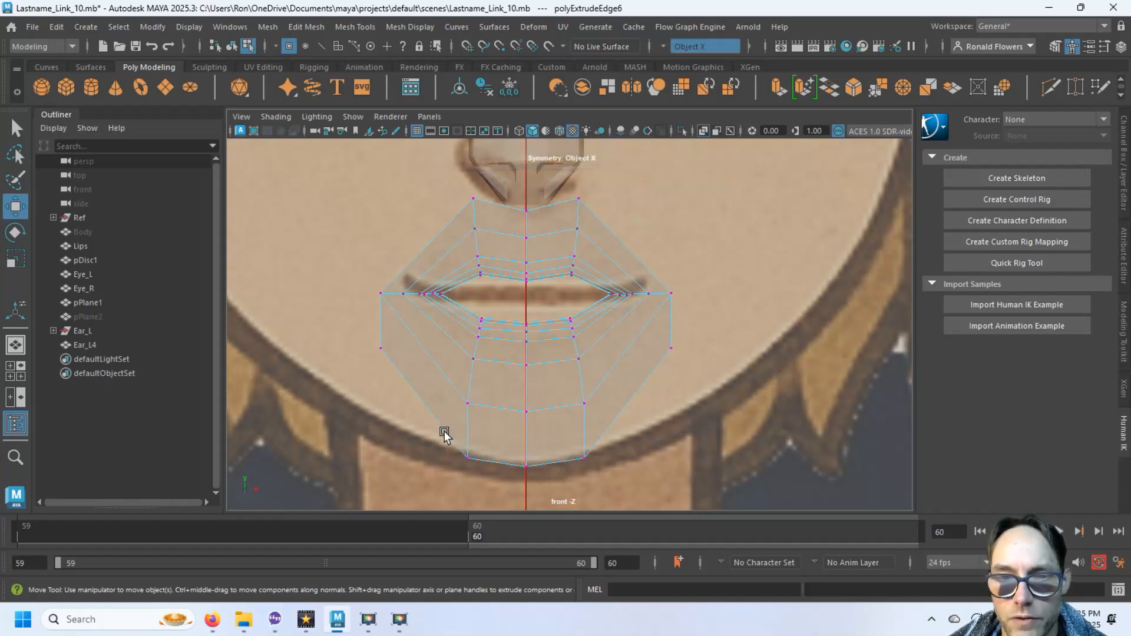
pyautogui.moveTo(442, 435); pyautogui.dragTo(660, 489)
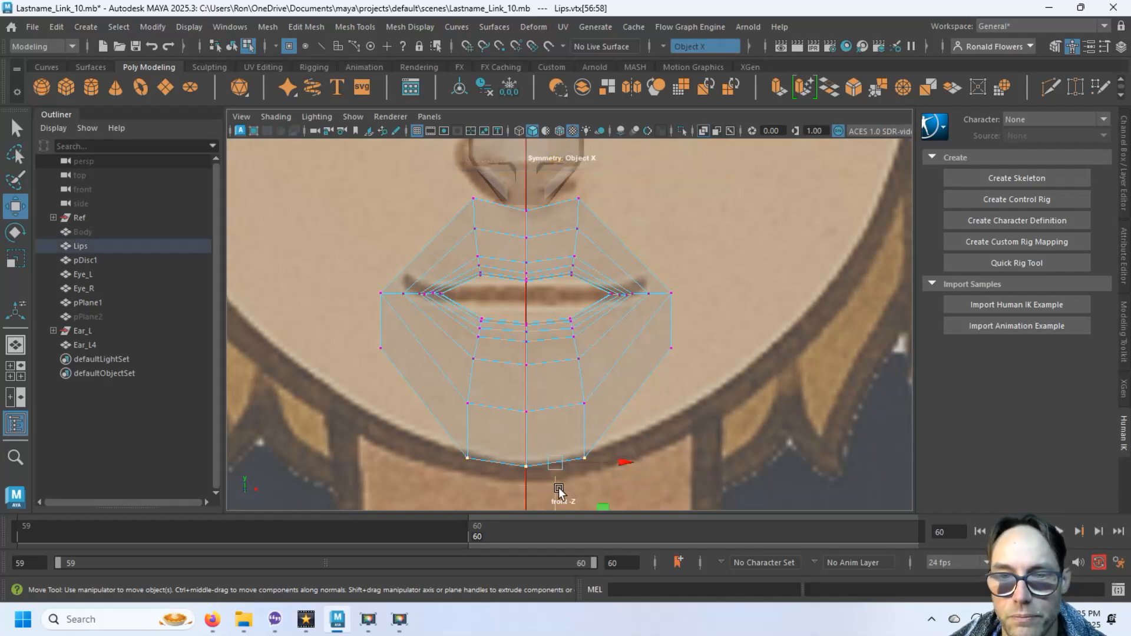
pyautogui.moveTo(559, 492); pyautogui.dragTo(561, 497)
pyautogui.moveTo(663, 334); pyautogui.dragTo(687, 471)
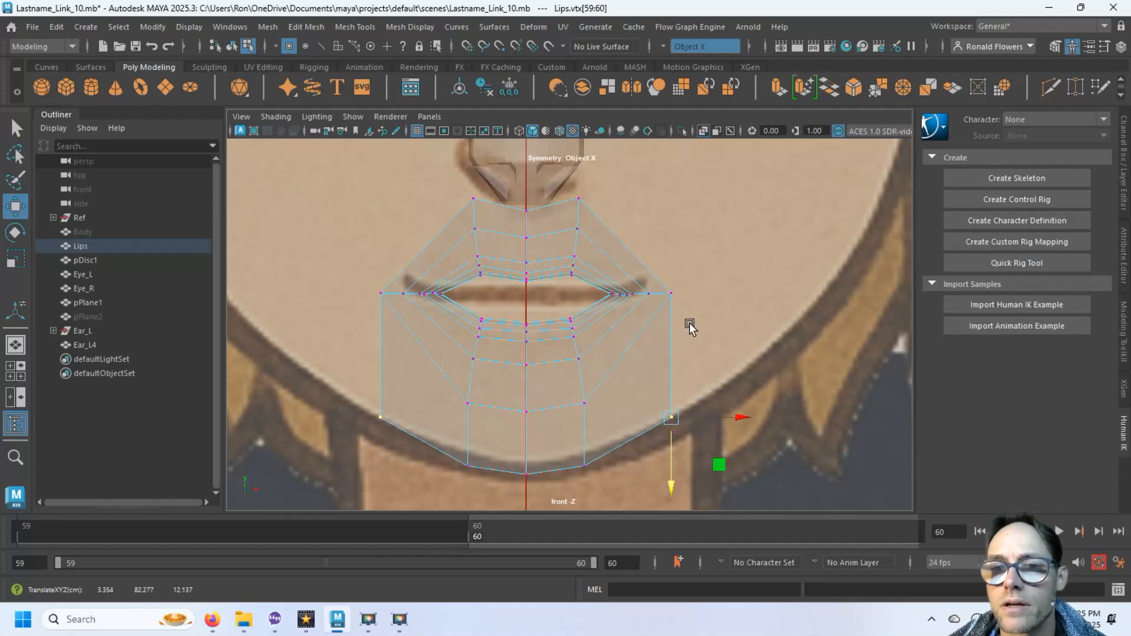
# Step: In the side view, move the whole bottom row of chin vertices back beneath the chin
pyautogui.press('space')
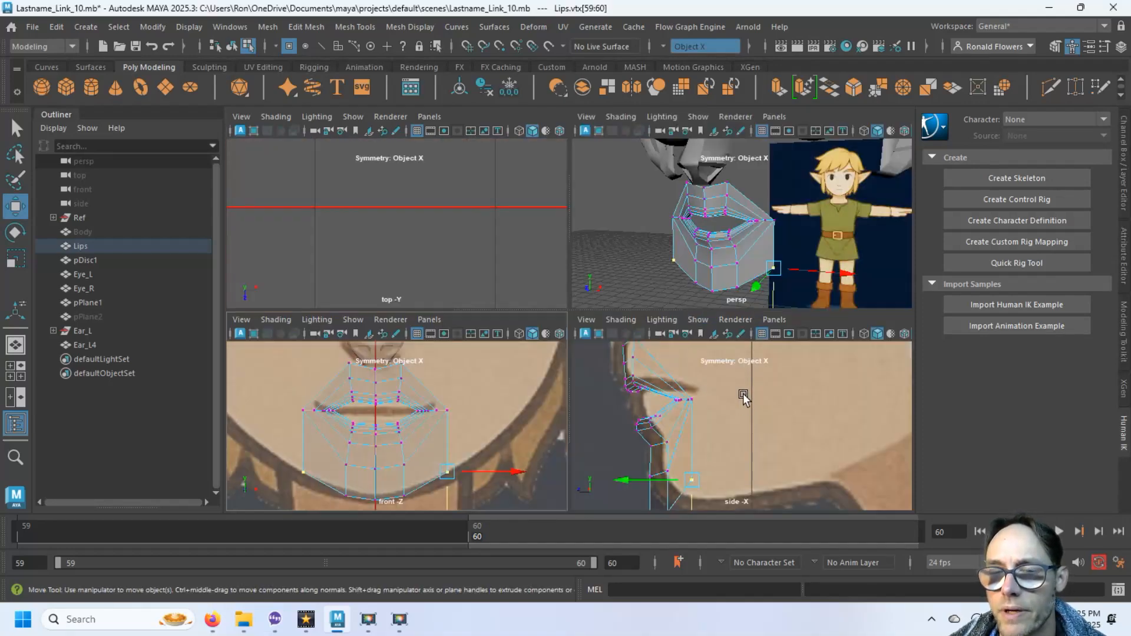
pyautogui.press('space')
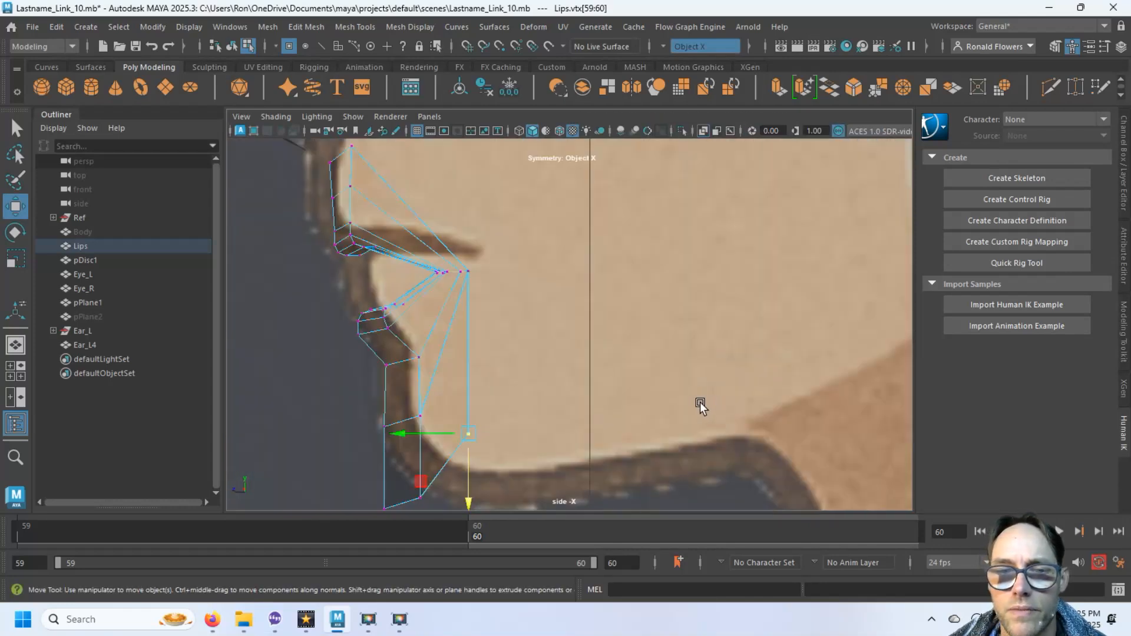
pyautogui.scroll(-2, 664, 395)
pyautogui.moveTo(387, 403); pyautogui.dragTo(532, 467)
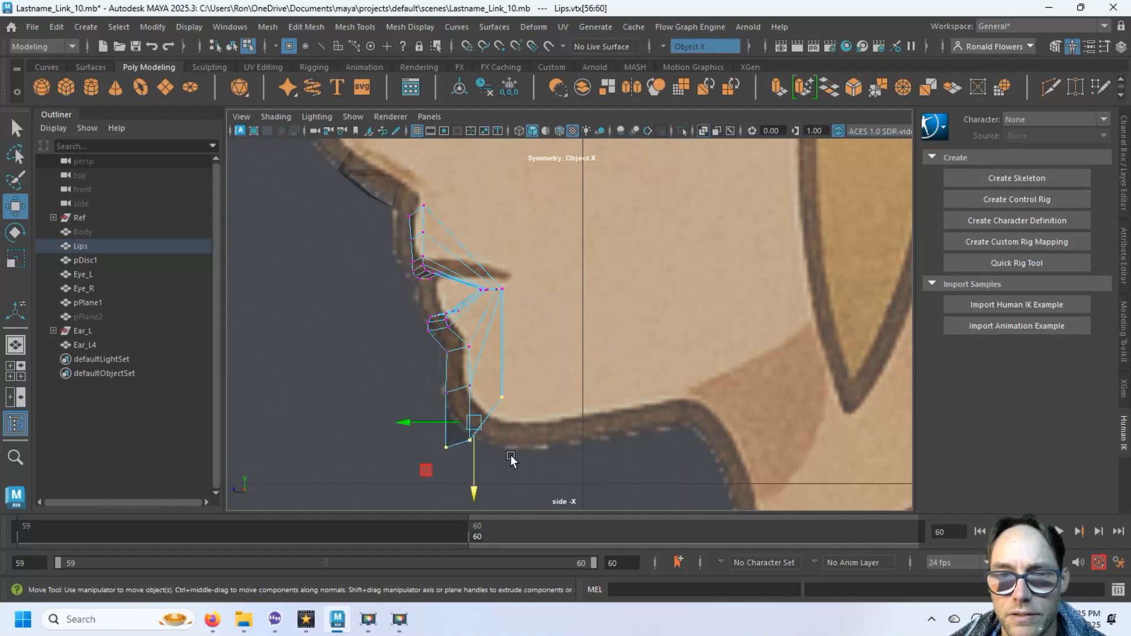
pyautogui.moveTo(408, 426); pyautogui.dragTo(443, 422)
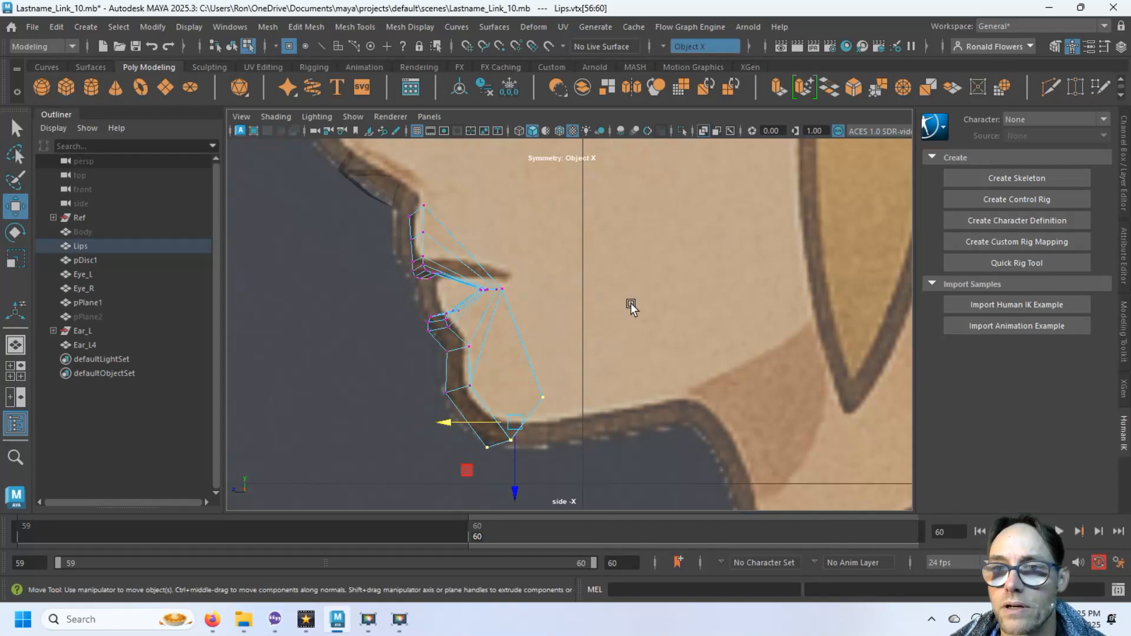
# Step: Extrude the outer side edge between the mouth corner and jaw, and move the new edge back and up to just below the ear in side view
pyautogui.press('space')
pyautogui.press('space')
pyautogui.keyDown('alt'); pyautogui.moveTo(625, 396); pyautogui.dragTo(612, 386); pyautogui.keyUp('alt')
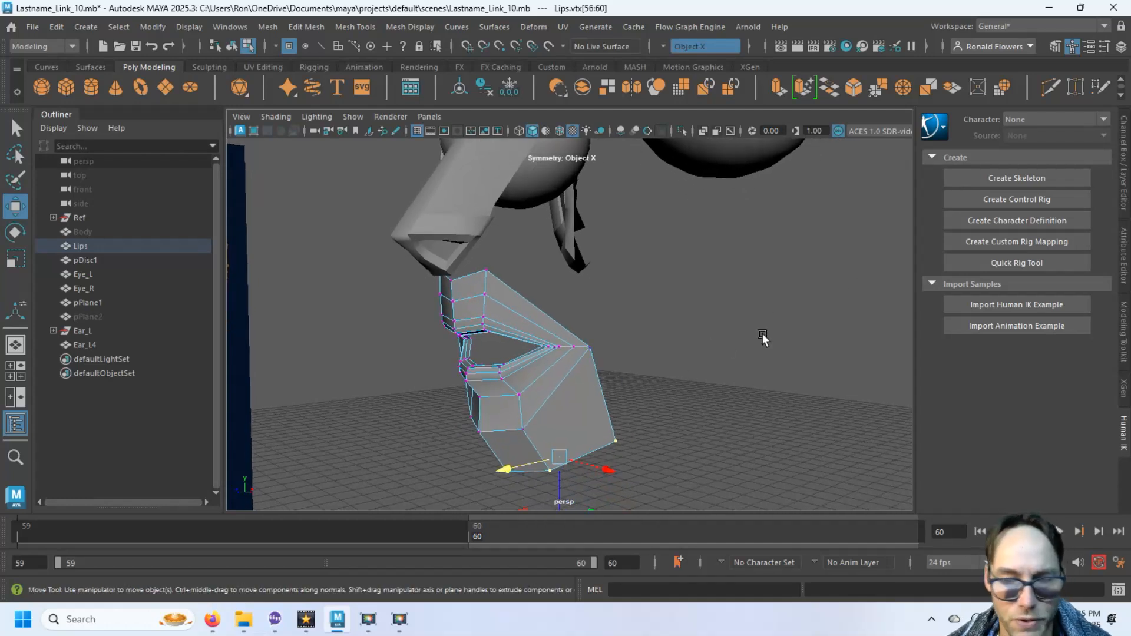
pyautogui.press('F10')
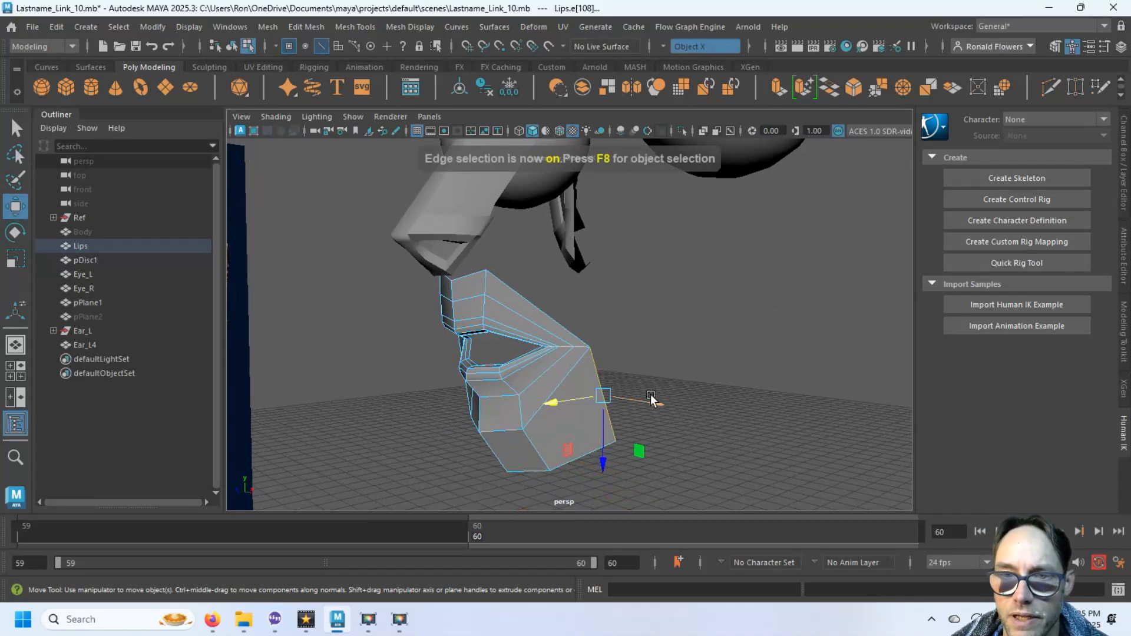
pyautogui.press('q')
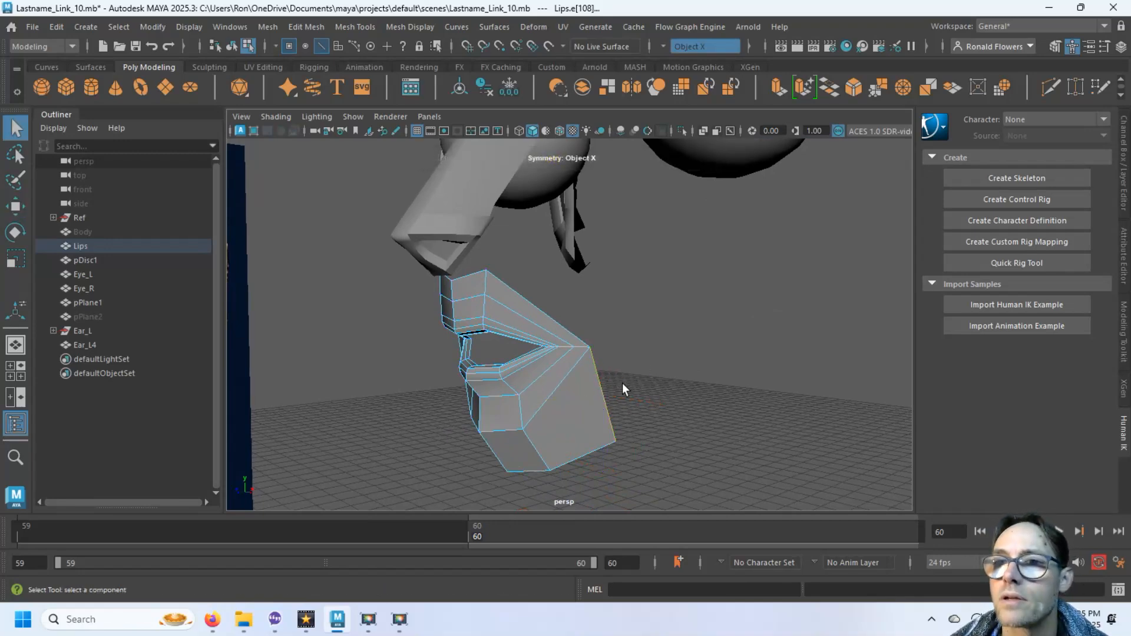
pyautogui.hotkey('ctrl', 'e')
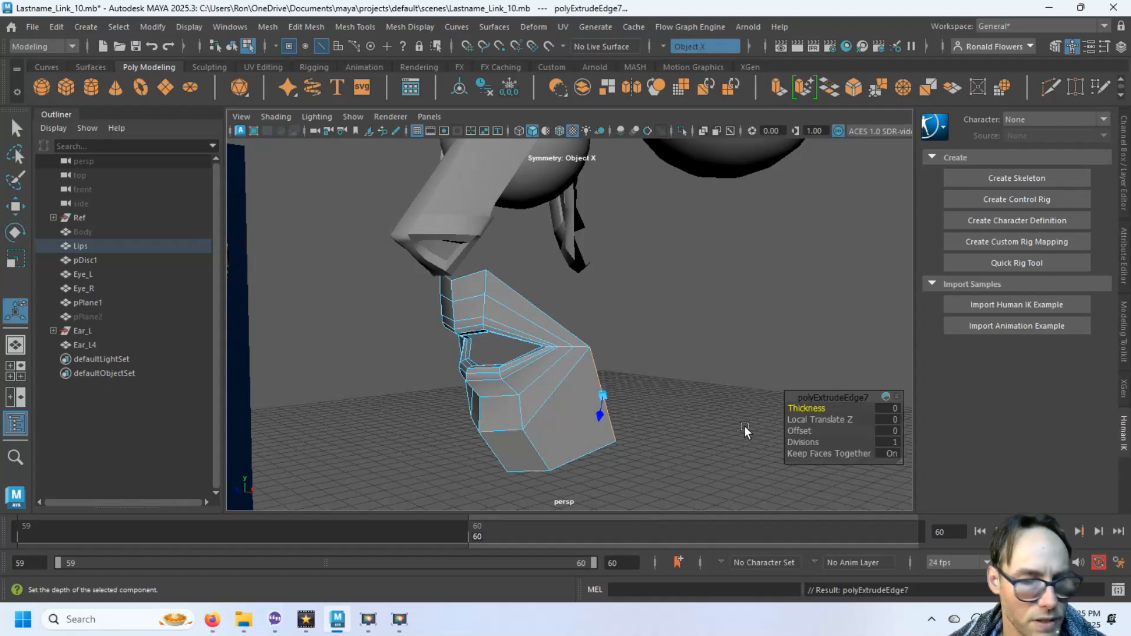
pyautogui.press('w')
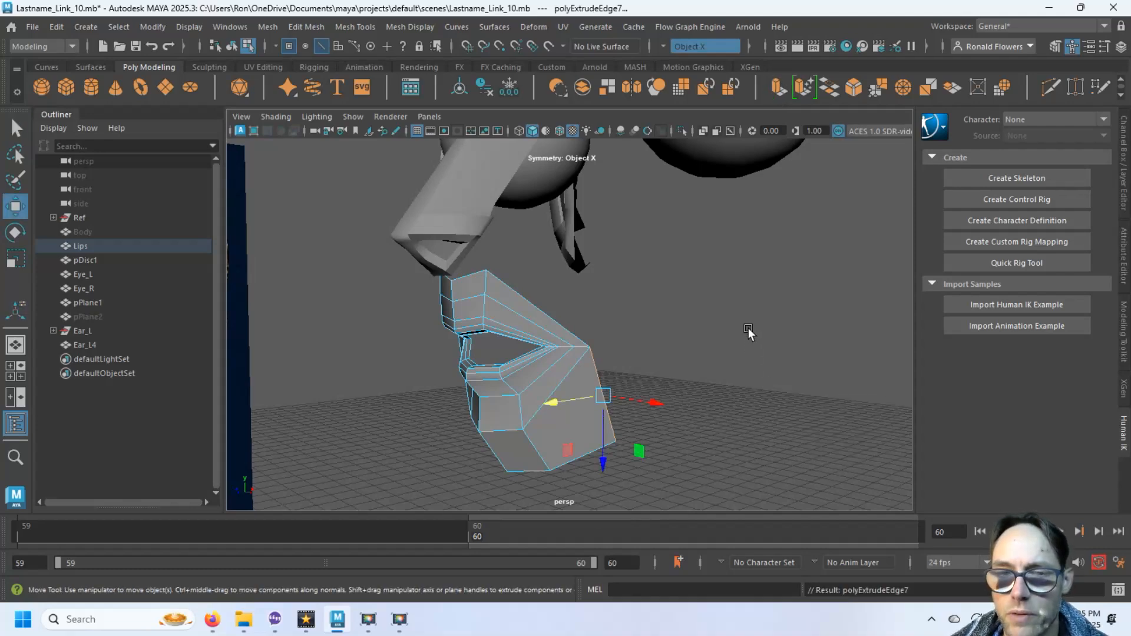
pyautogui.press('space')
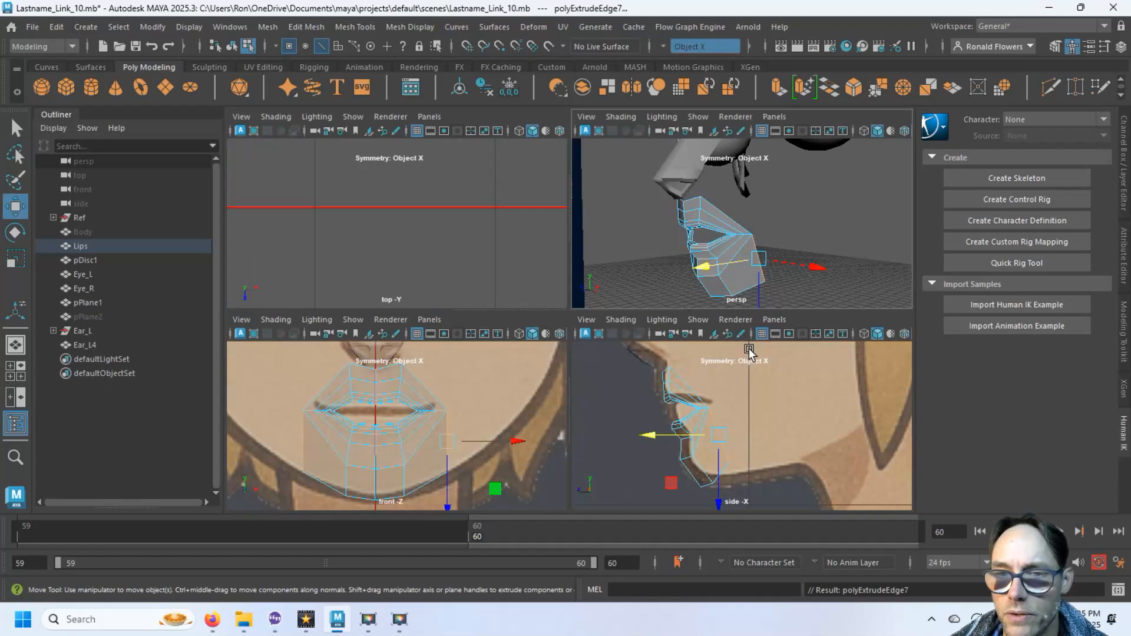
pyautogui.scroll(-3, 772, 415)
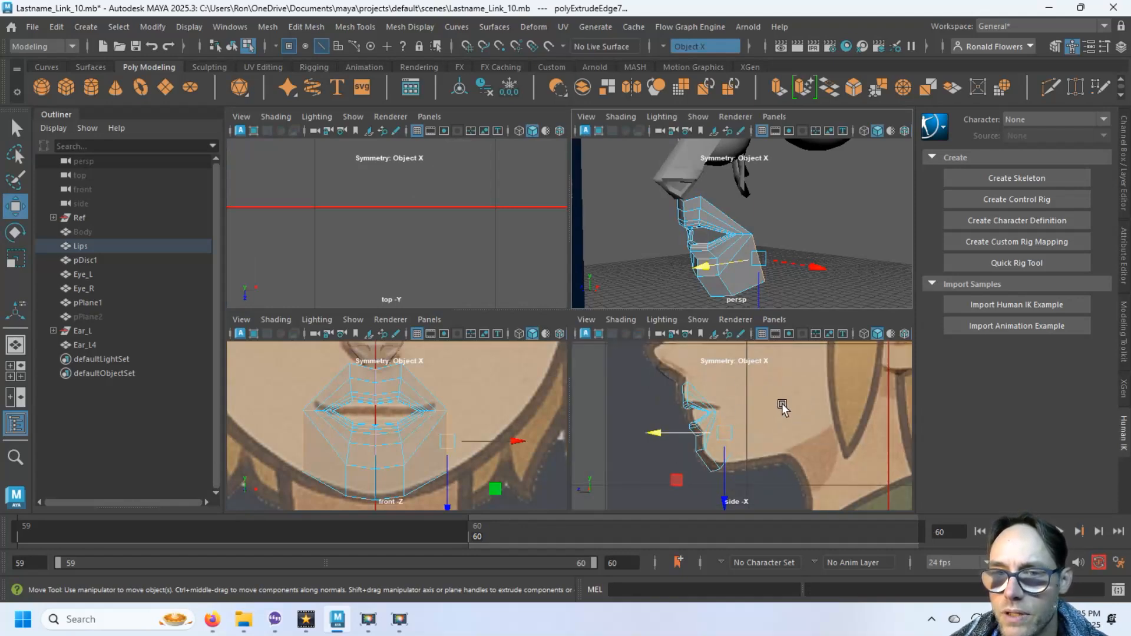
pyautogui.press('space')
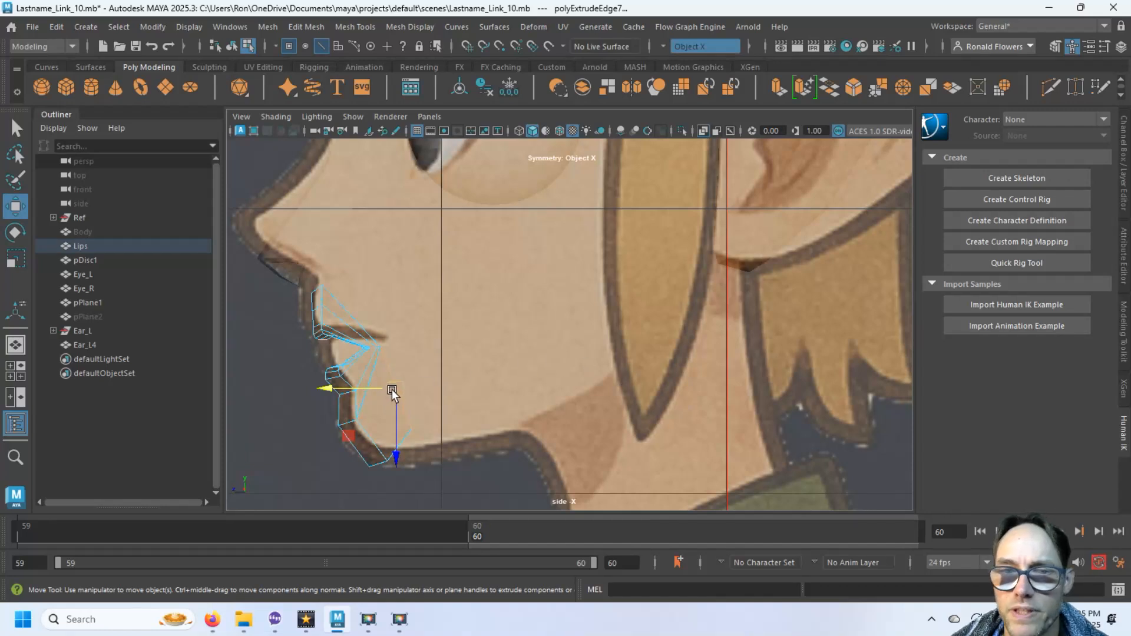
pyautogui.moveTo(392, 390); pyautogui.dragTo(709, 238)
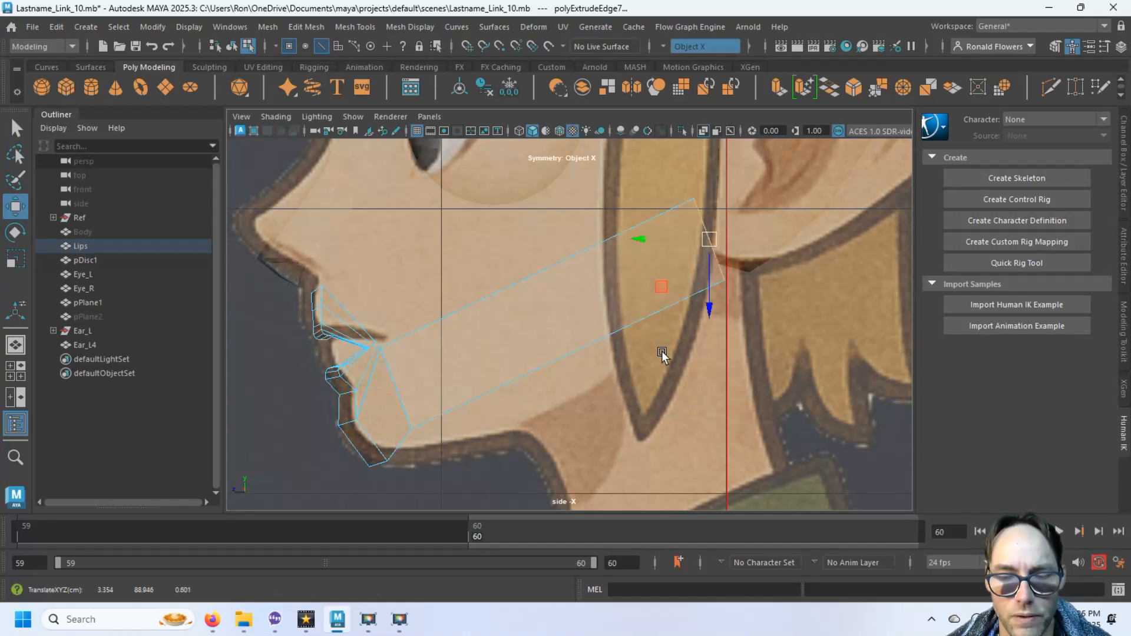
# Step: In the side view, align the jaw strip's two end vertices in front of the ear and move the front lower corner vertex down to the jawline
pyautogui.press('F8')
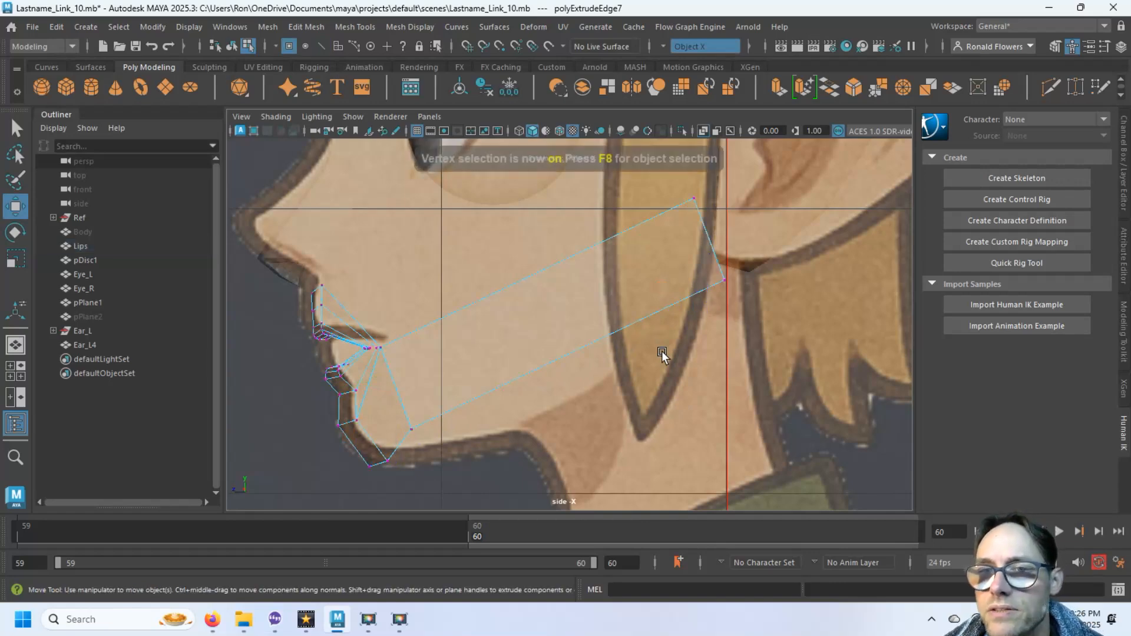
pyautogui.moveTo(674, 255); pyautogui.dragTo(734, 318)
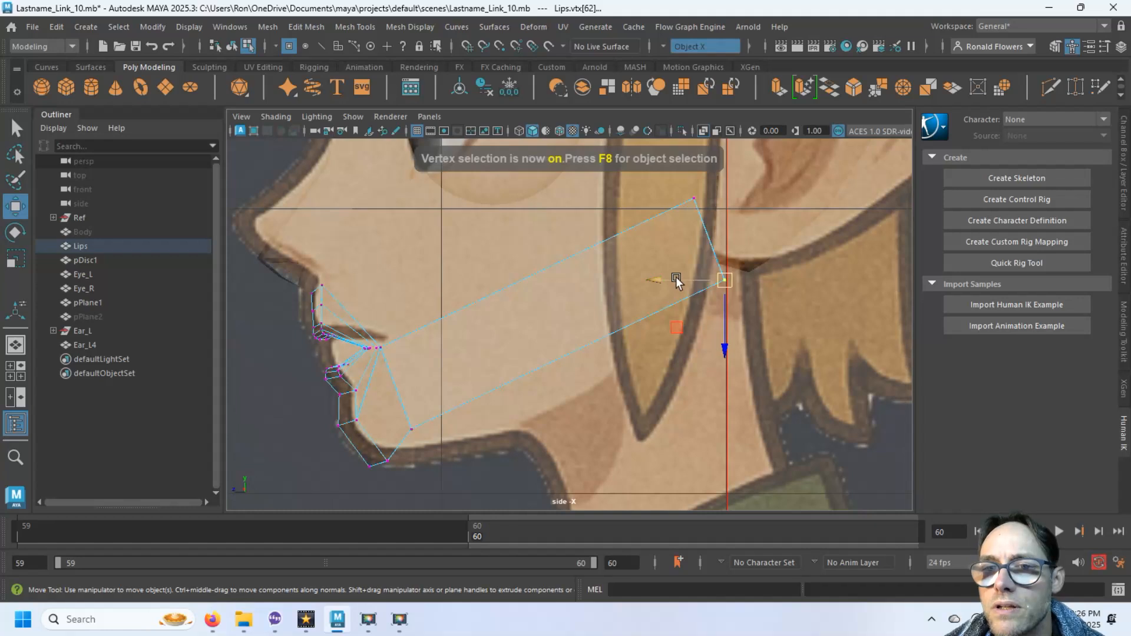
pyautogui.moveTo(676, 281); pyautogui.dragTo(654, 281)
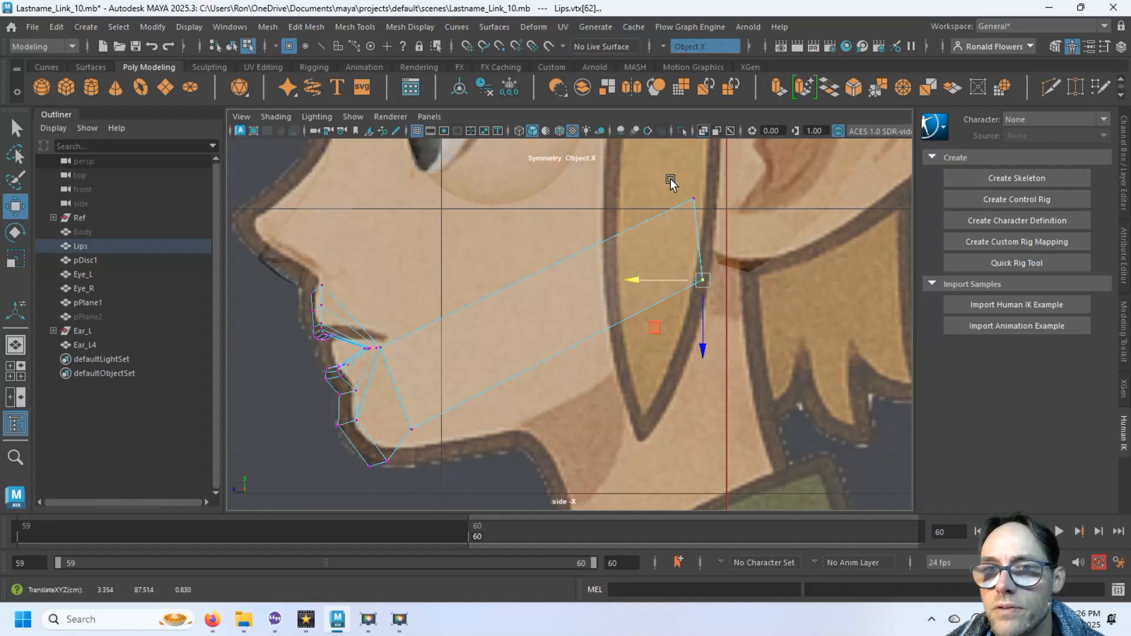
pyautogui.moveTo(671, 182); pyautogui.dragTo(716, 233)
pyautogui.moveTo(652, 198); pyautogui.dragTo(671, 192)
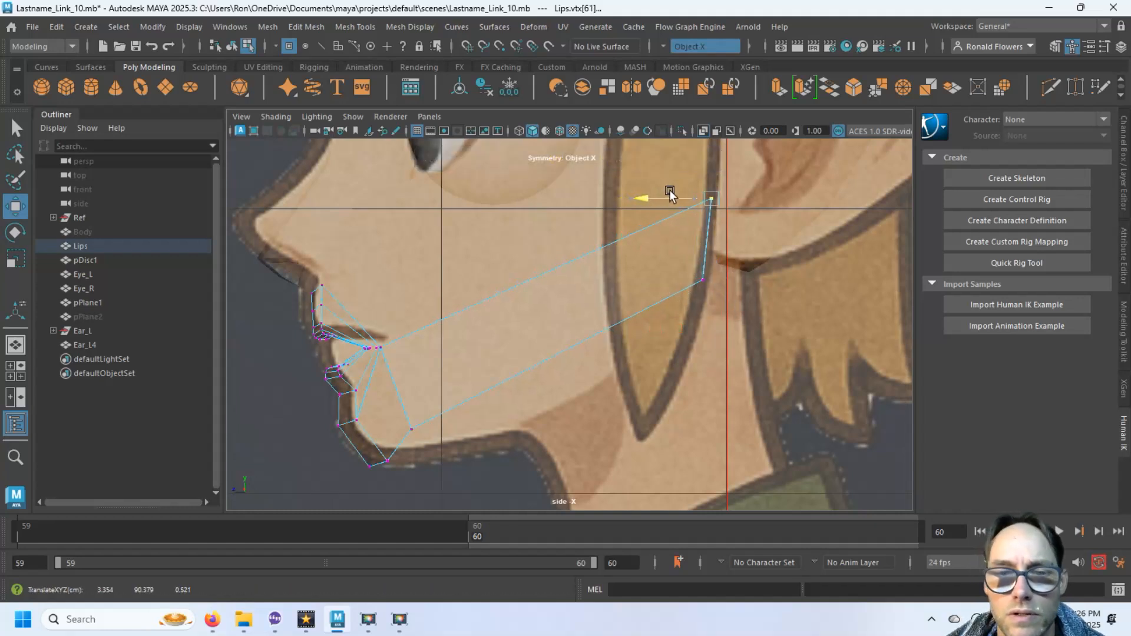
pyautogui.moveTo(395, 415); pyautogui.dragTo(429, 441)
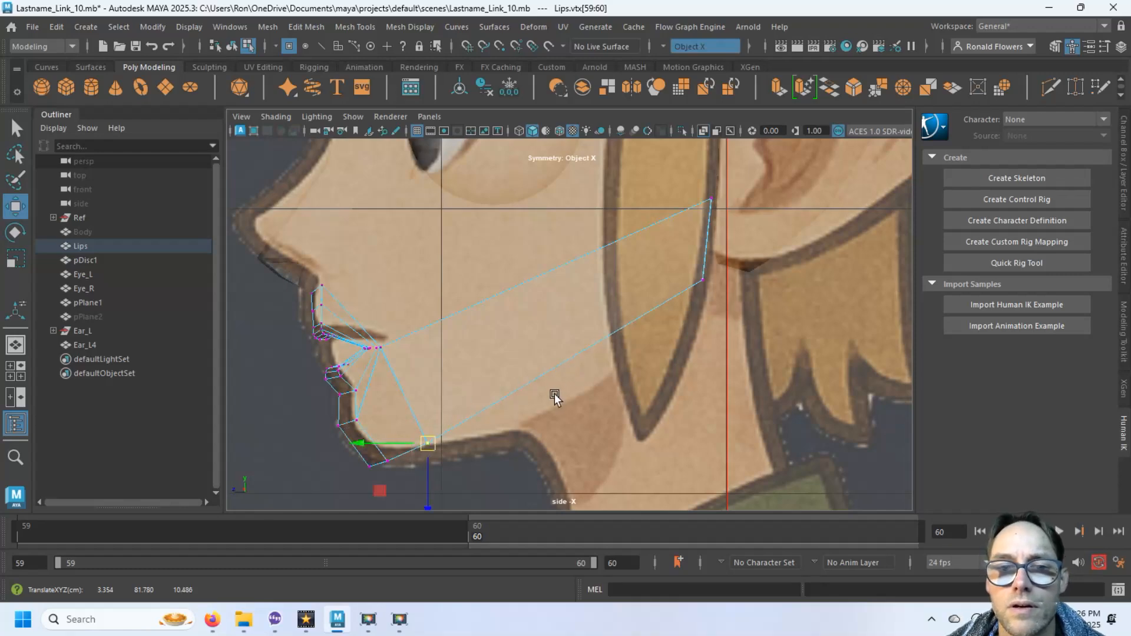
# Step: In the front view, move the jaw strip's end vertices outward on both sides to the edges of the face
pyautogui.press('space')
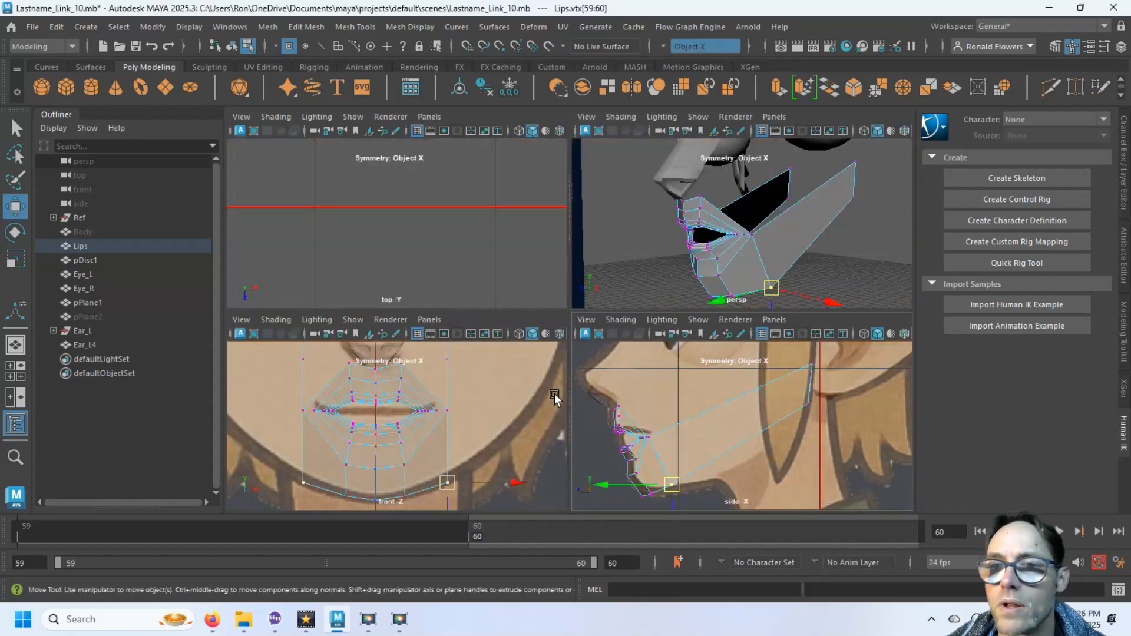
pyautogui.click(839, 238)
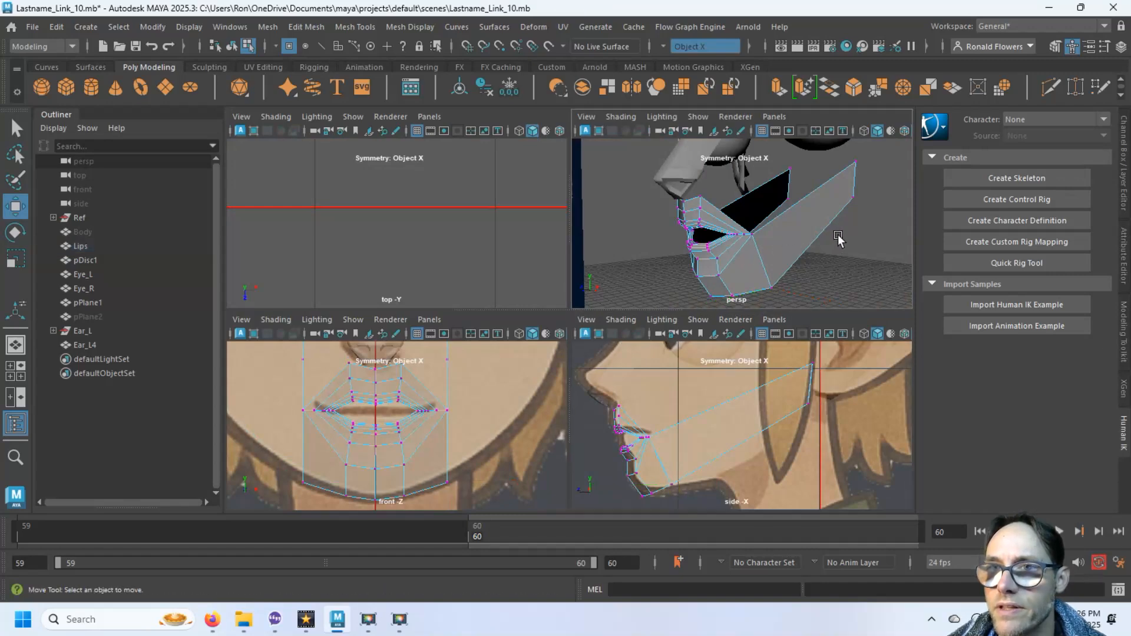
pyautogui.moveTo(821, 152); pyautogui.dragTo(882, 245)
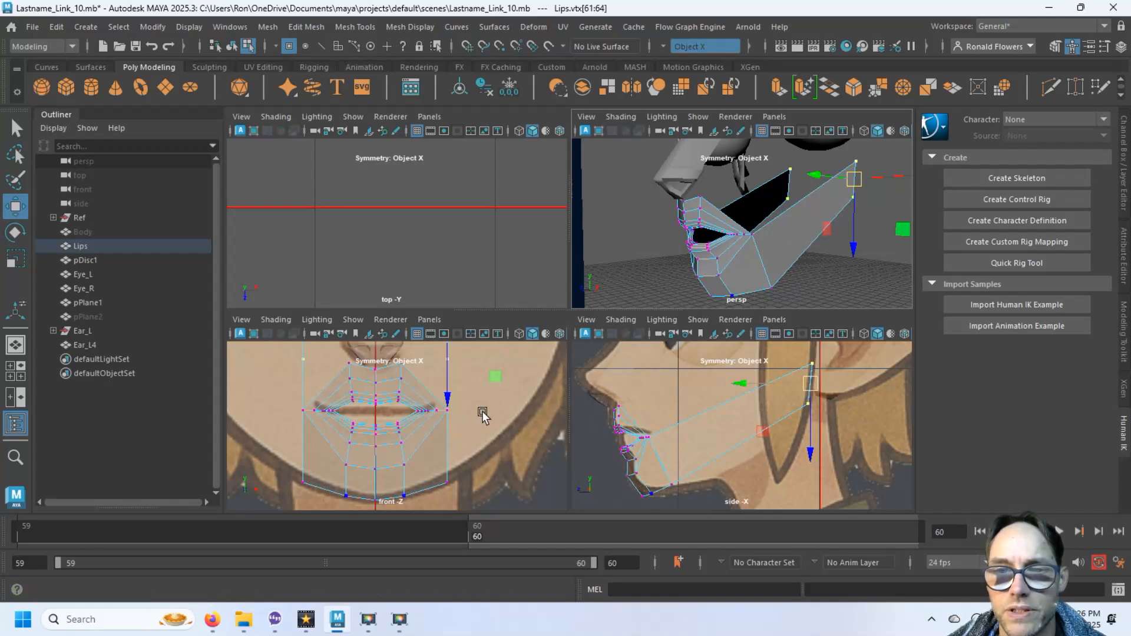
pyautogui.press('space')
pyautogui.scroll(-3, 611, 327)
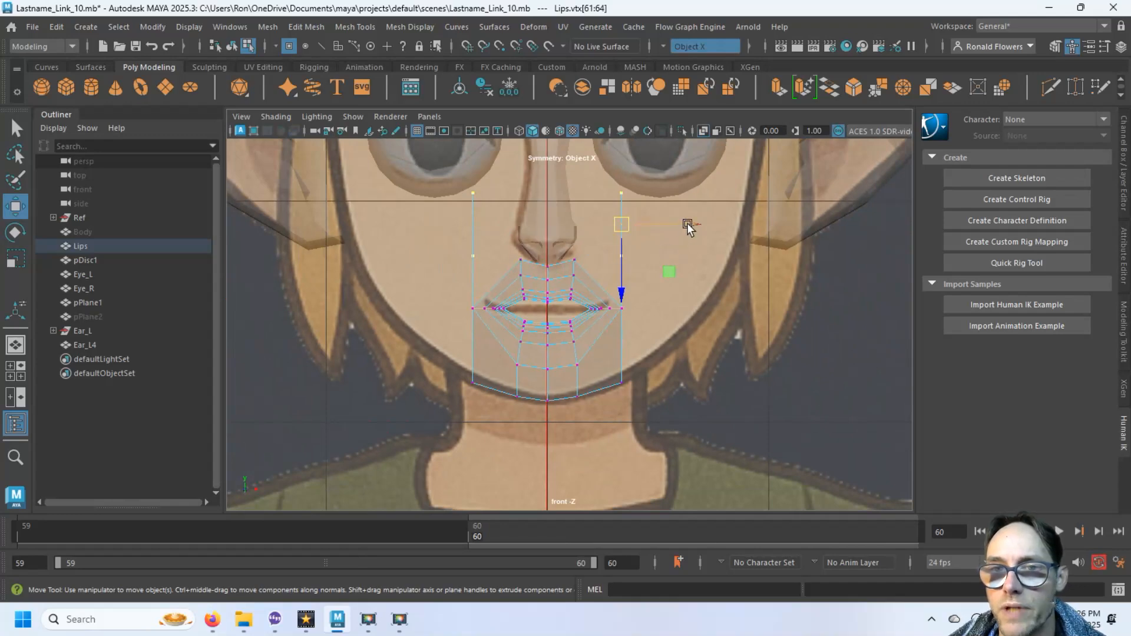
pyautogui.moveTo(687, 223); pyautogui.dragTo(812, 218)
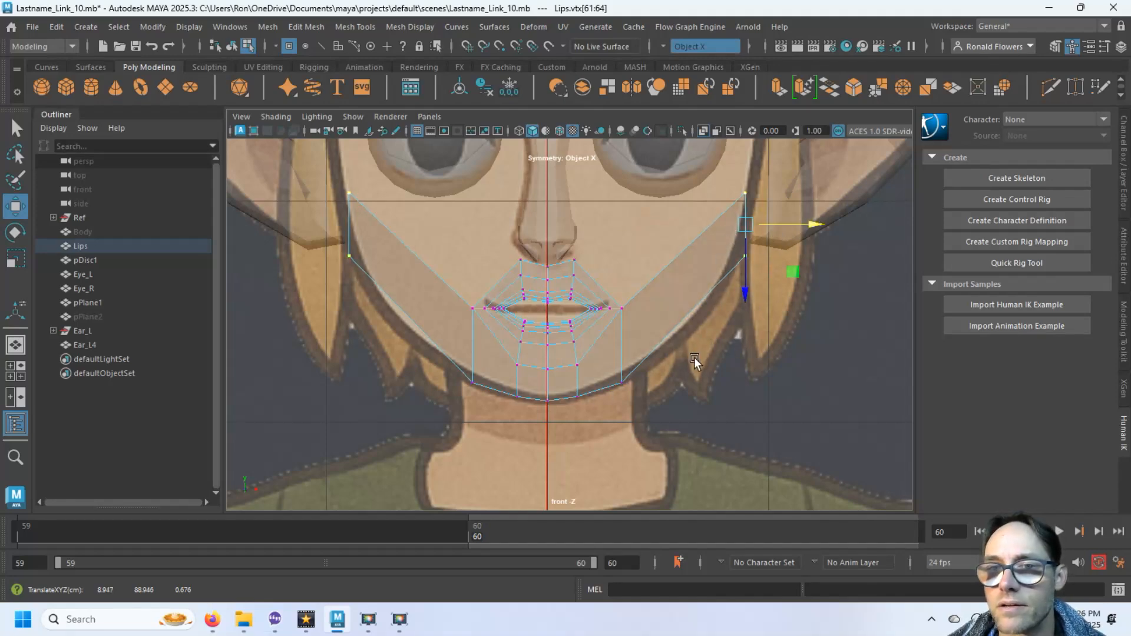
# Step: Use Multi-Cut to add a vertical edge across the jaw strip a short distance behind the mouth corner
pyautogui.press('space')
pyautogui.press('space')
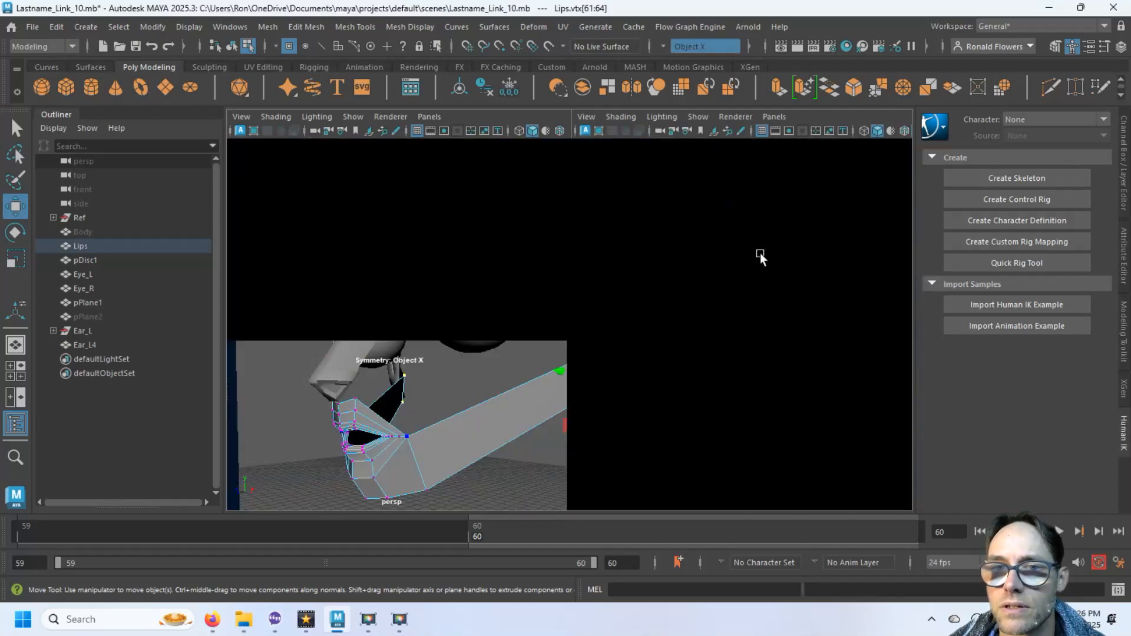
pyautogui.keyDown('alt'); pyautogui.moveTo(688, 357); pyautogui.dragTo(585, 417); pyautogui.keyUp('alt')
pyautogui.scroll(5, 635, 381)
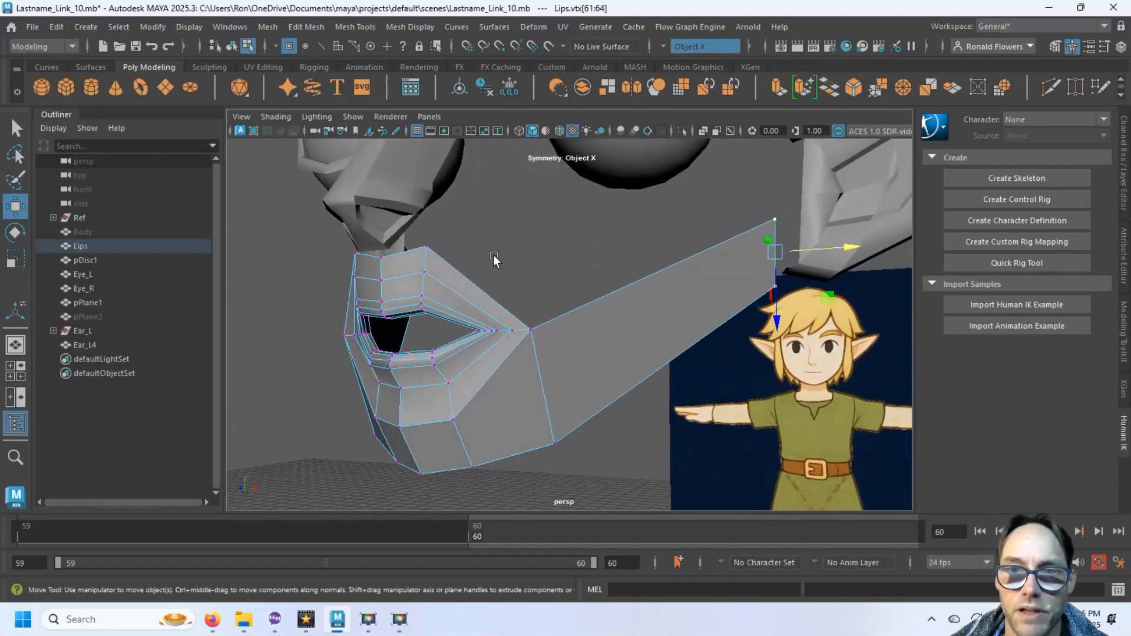
pyautogui.click(1049, 88)
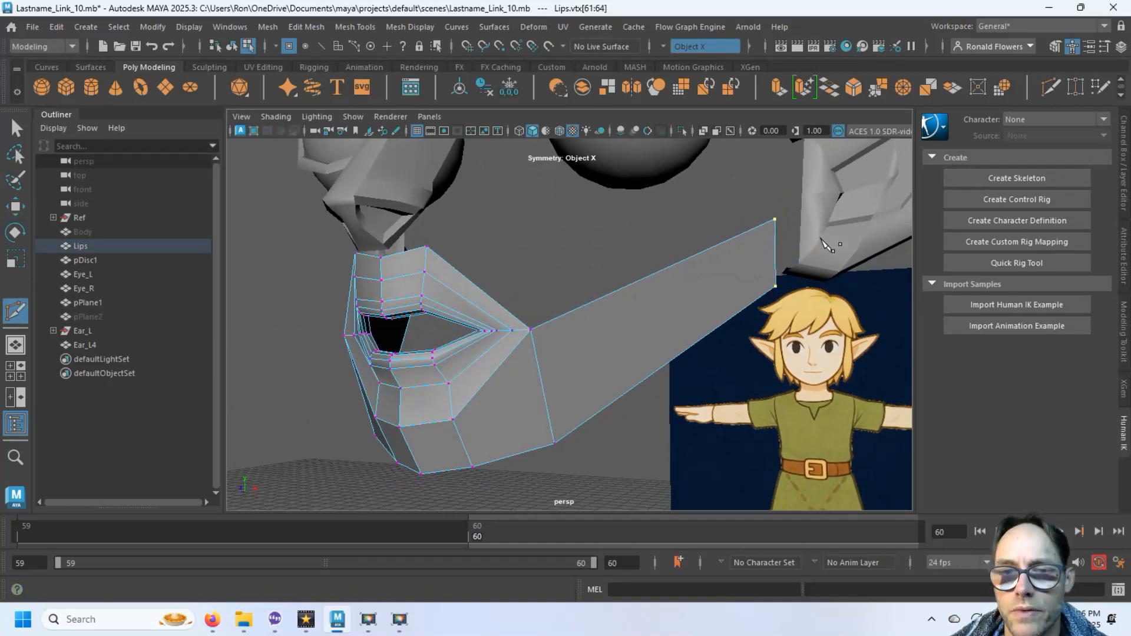
pyautogui.click(590, 413)
pyautogui.press('Return')
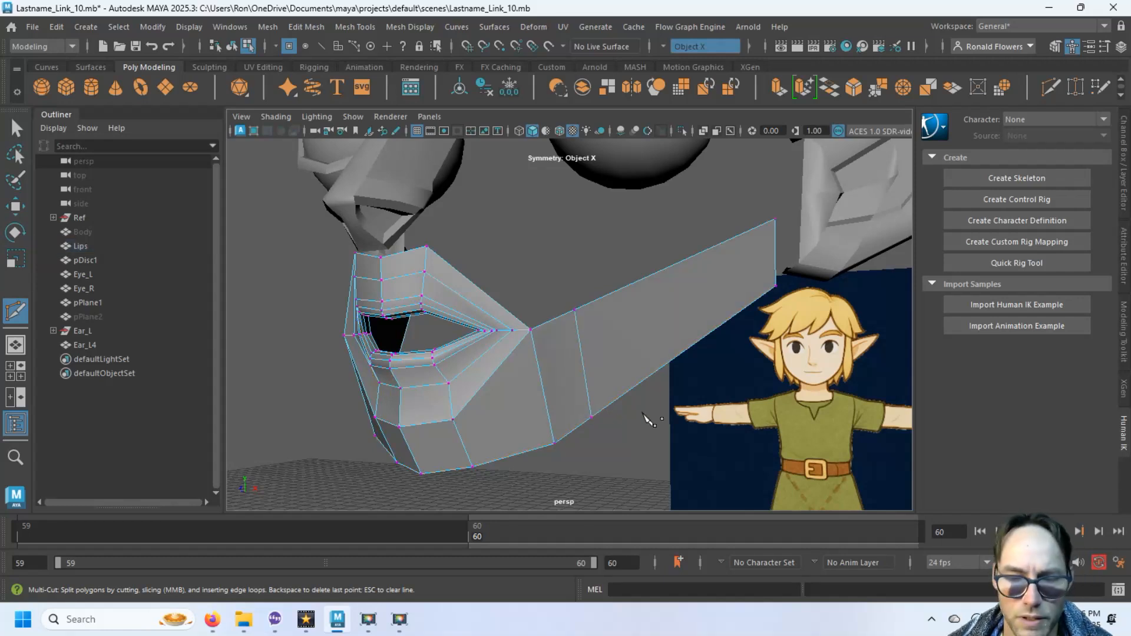
# Step: Extrude the upper border edge running from the mouth corner toward the nose, and pull it outward onto the cheek with symmetry off
pyautogui.press('F10')
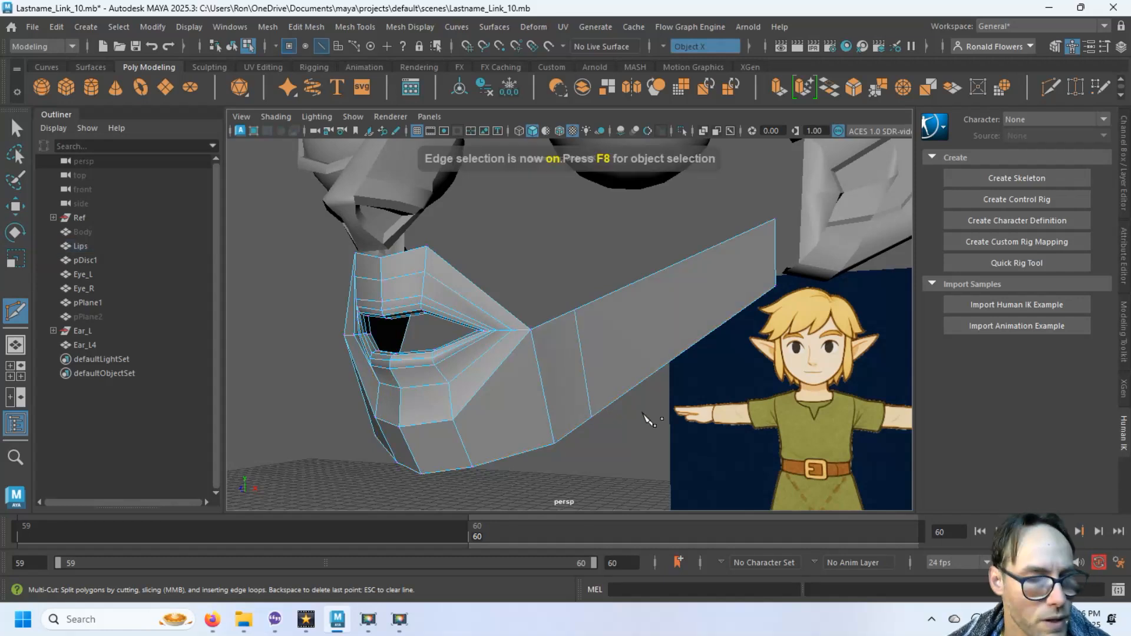
pyautogui.press('q')
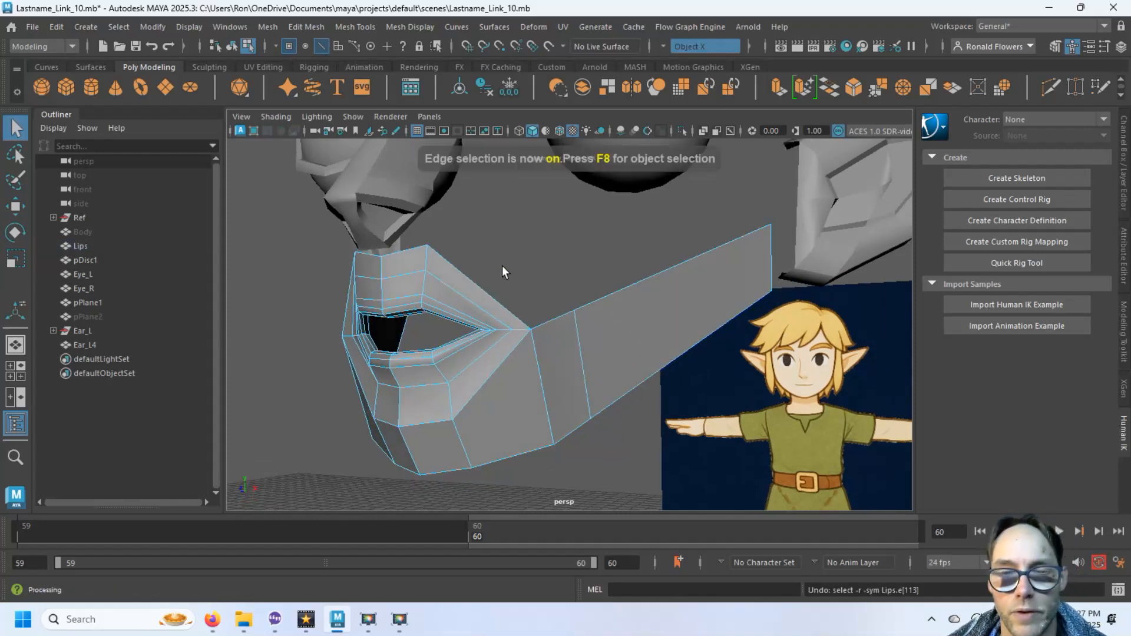
pyautogui.click(469, 277)
pyautogui.hotkey('ctrl', 'e')
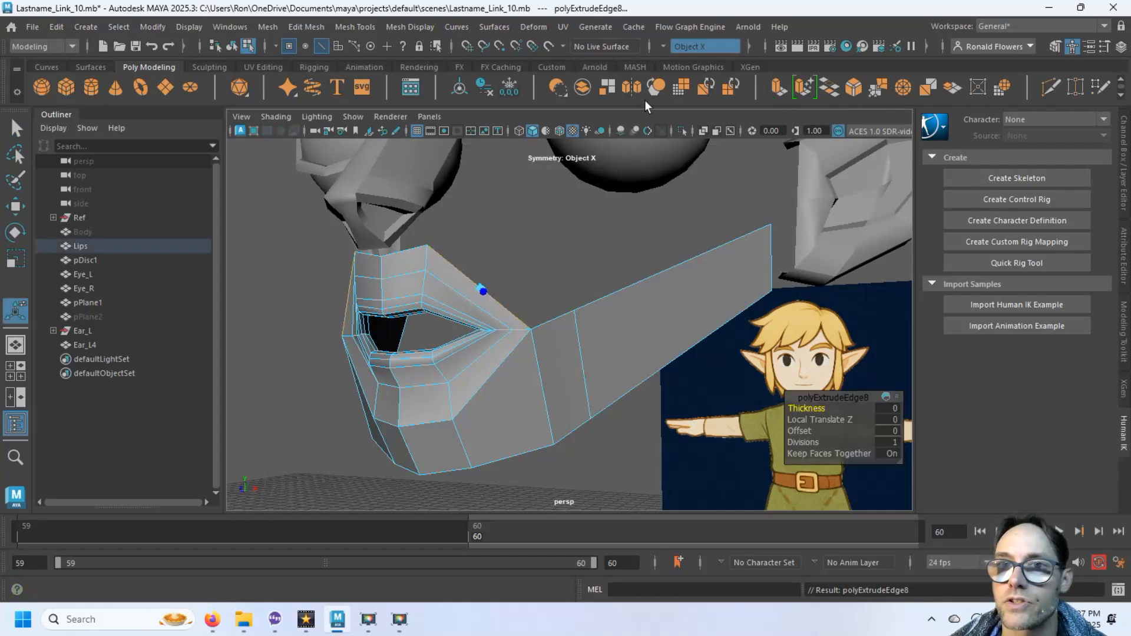
pyautogui.click(663, 42)
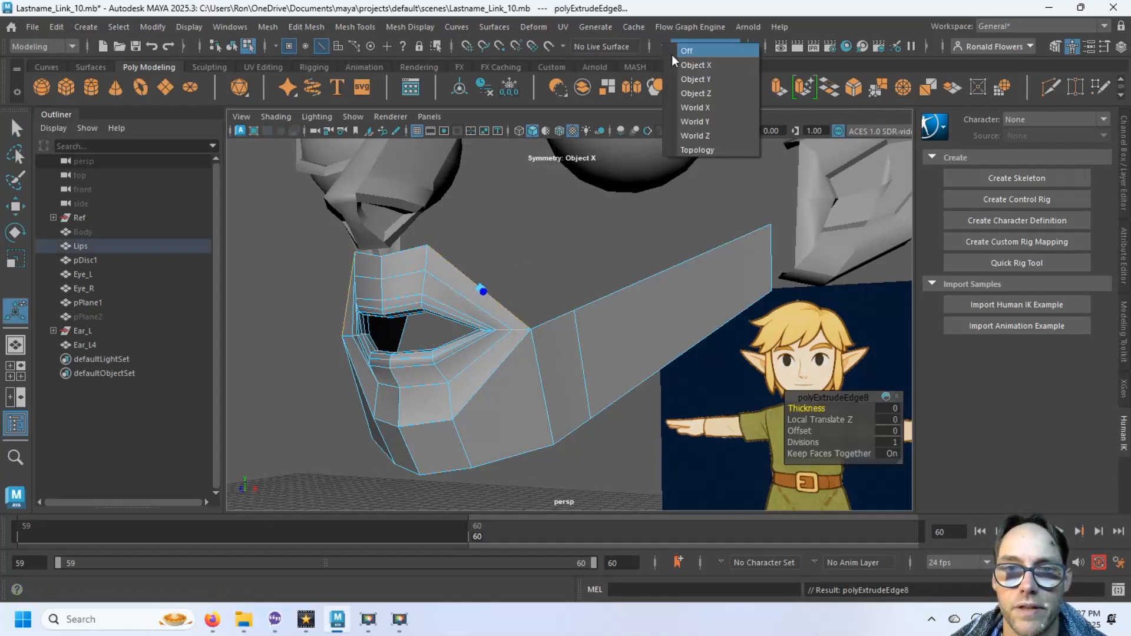
pyautogui.click(673, 53)
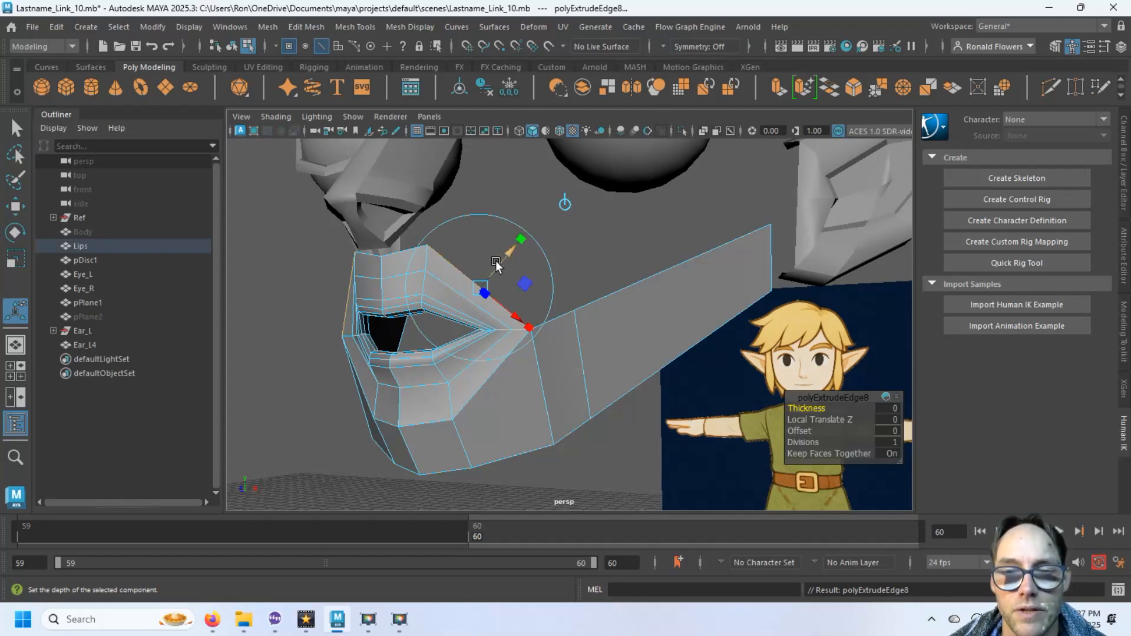
pyautogui.moveTo(496, 265); pyautogui.dragTo(542, 230)
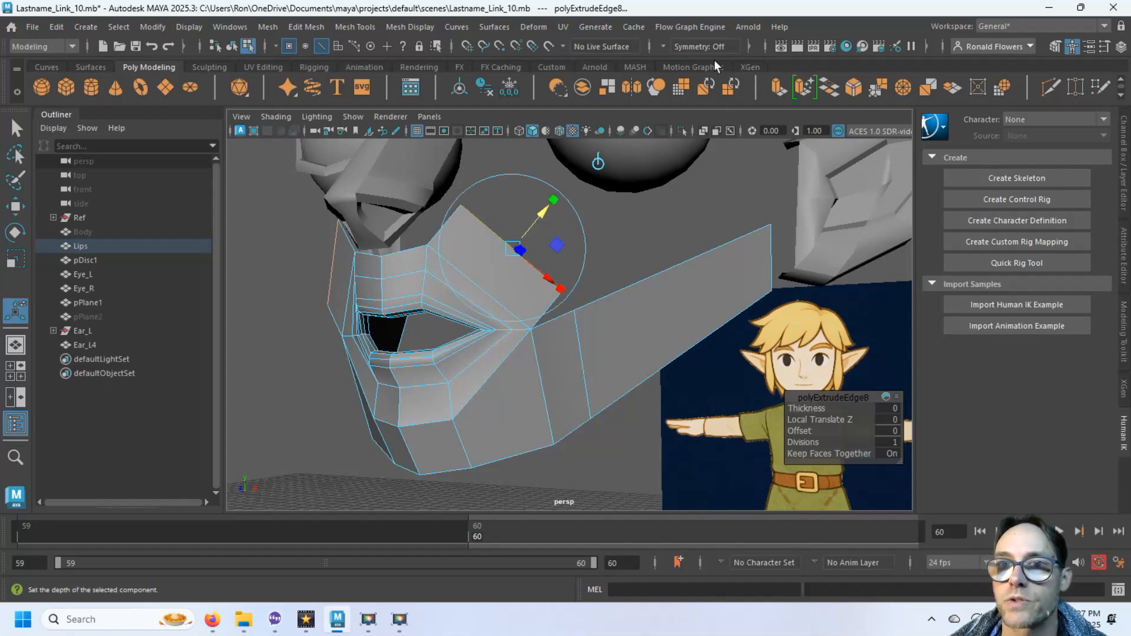
# Step: Restore Object X symmetry and target weld the new cheek face's lower side edge to the adjacent top edge of the jaw strip
pyautogui.click(666, 45)
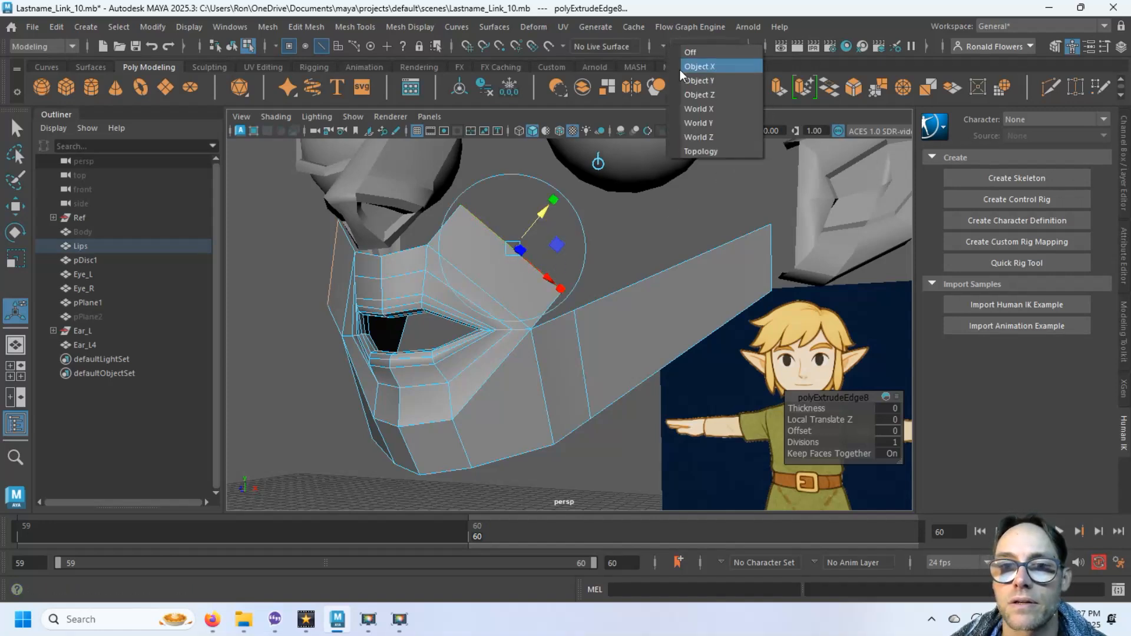
pyautogui.click(680, 68)
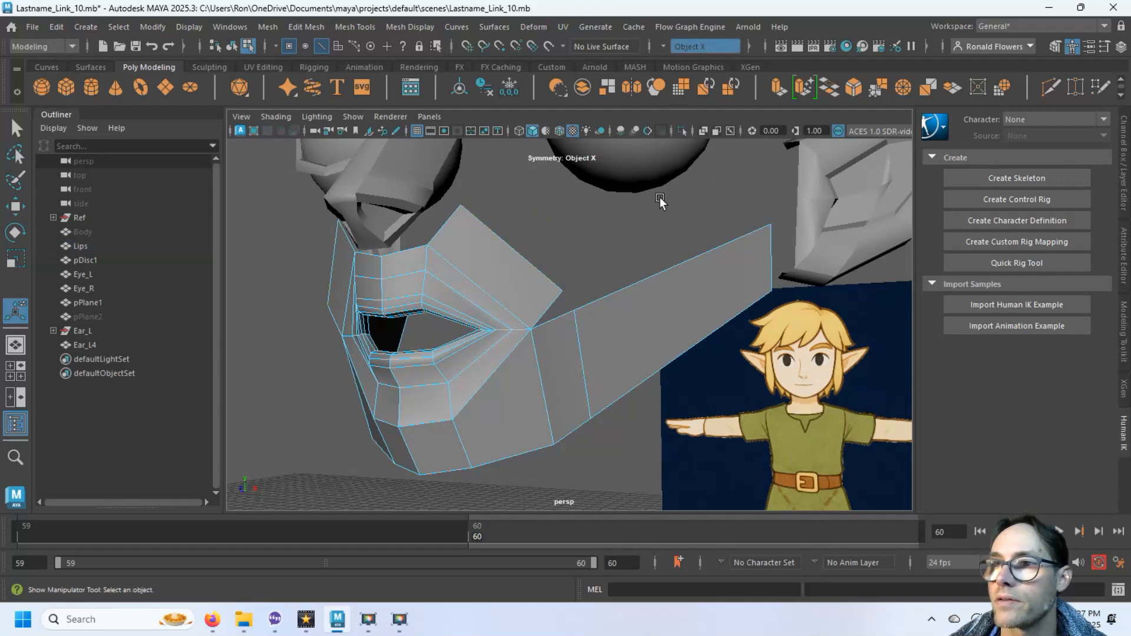
pyautogui.click(1075, 89)
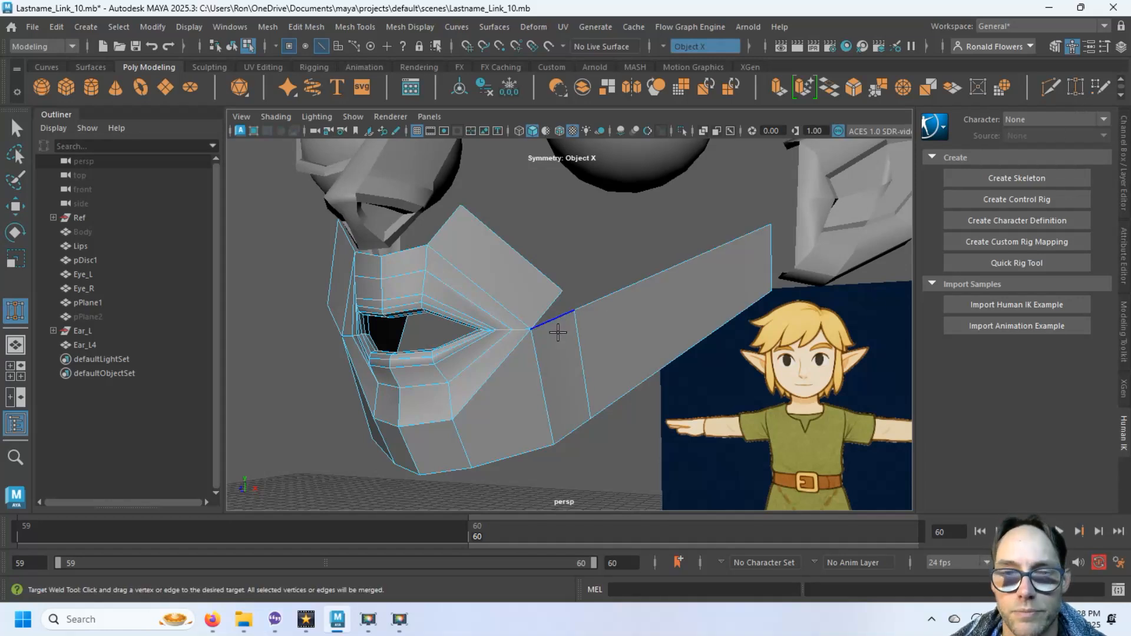
pyautogui.click(544, 307)
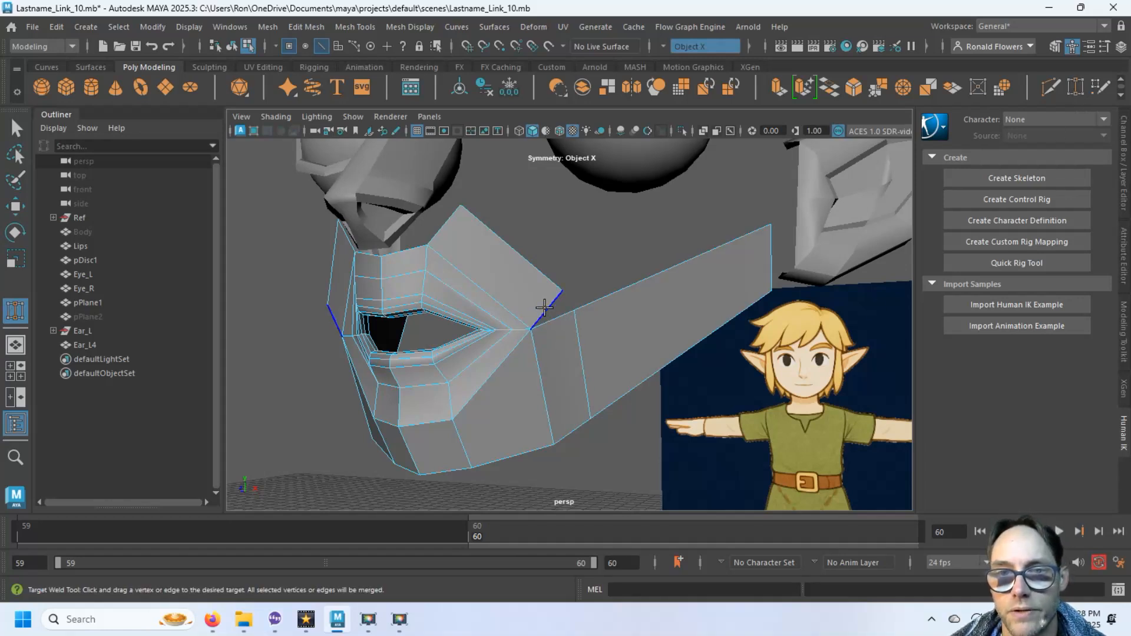
pyautogui.moveTo(544, 307); pyautogui.dragTo(558, 317)
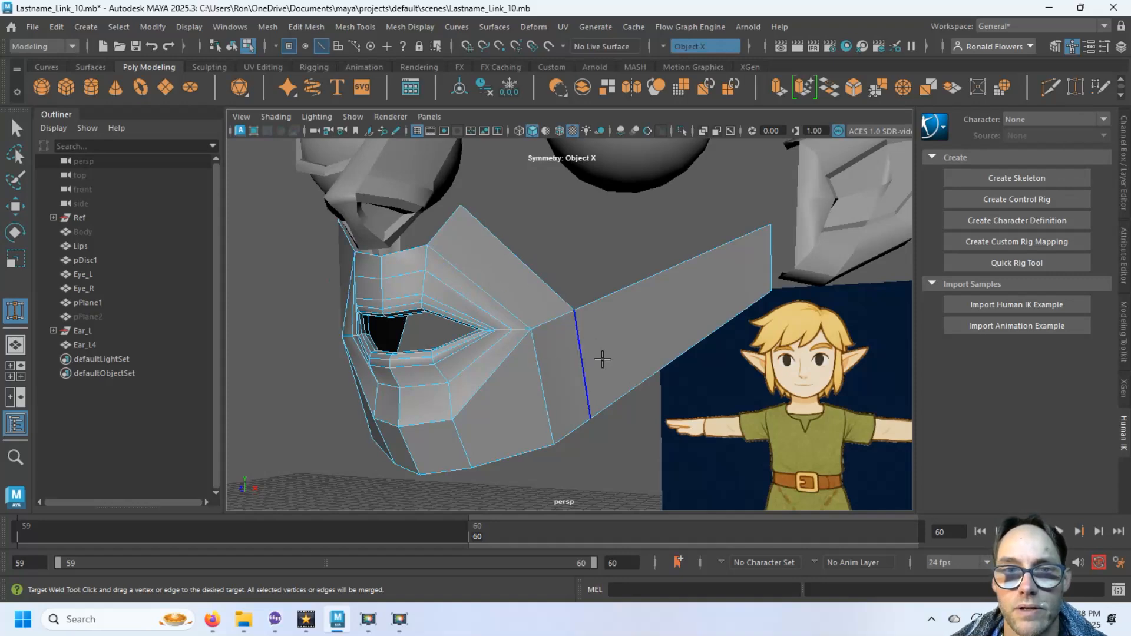
pyautogui.keyDown('alt'); pyautogui.moveTo(601, 356); pyautogui.dragTo(599, 402); pyautogui.keyUp('alt')
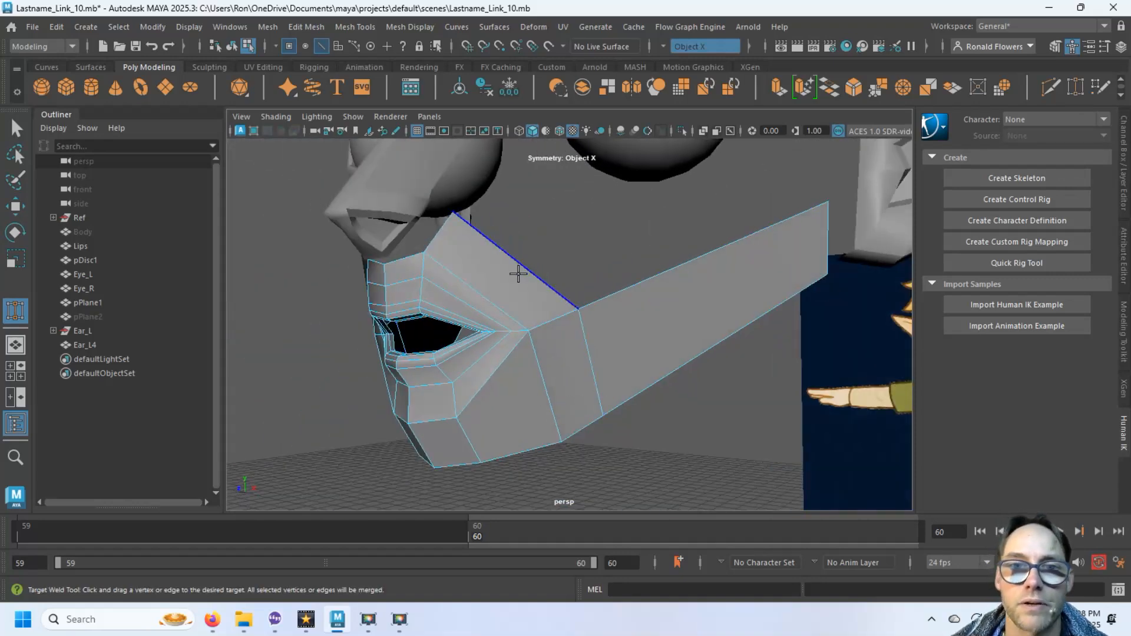
# Step: Combine the lips, nose and eye rim meshes into a single object
pyautogui.scroll(4, 503, 291)
pyautogui.keyDown('alt'); pyautogui.moveTo(436, 275); pyautogui.dragTo(519, 334); pyautogui.keyUp('alt')
pyautogui.press('q')
pyautogui.scroll(-4, 540, 325)
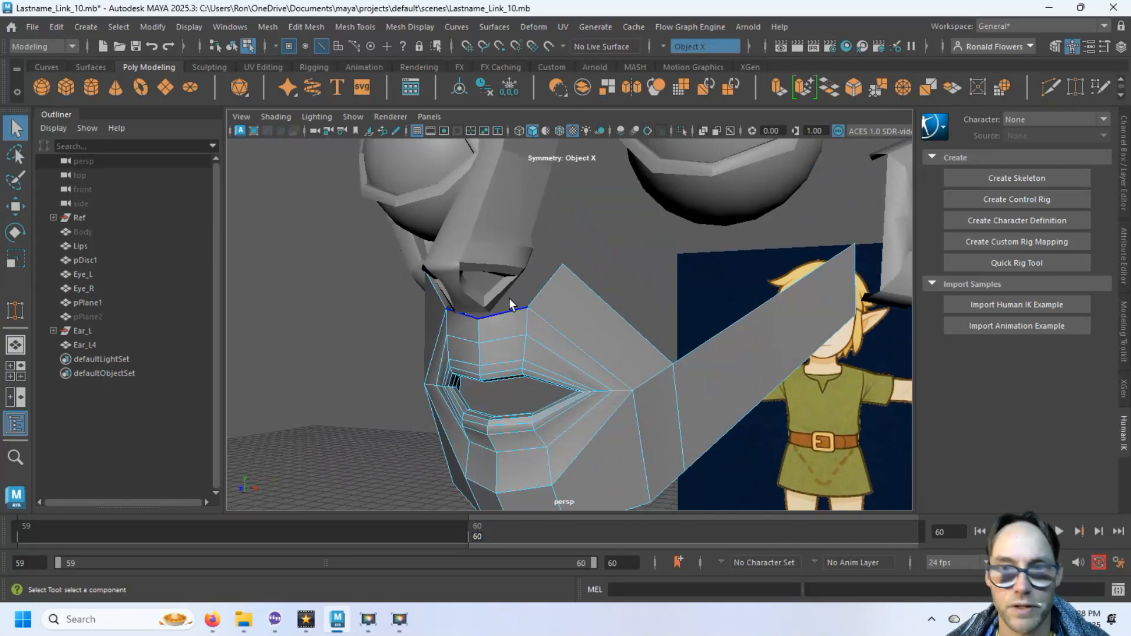
pyautogui.press('F8')
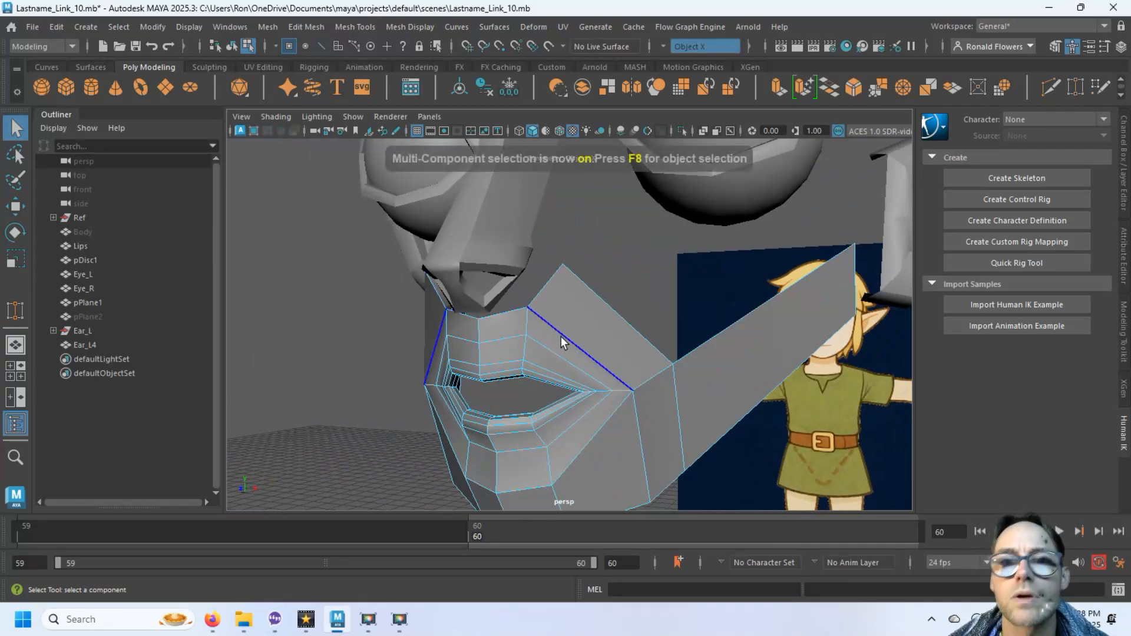
pyautogui.press('F8')
pyautogui.click(513, 228)
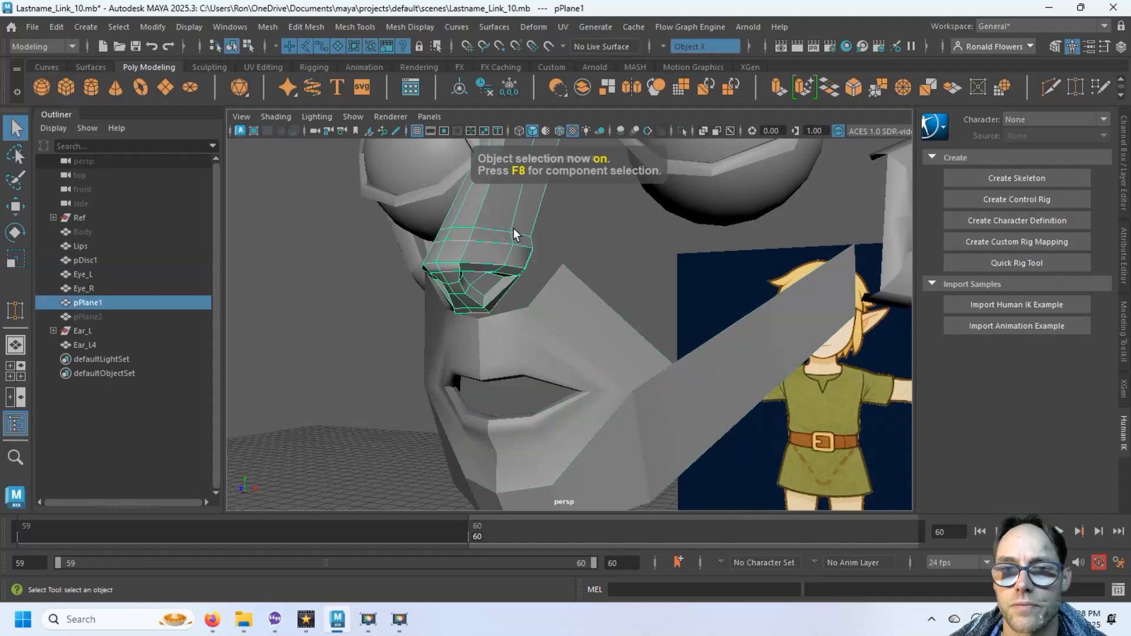
pyautogui.keyDown('shift'); pyautogui.click(591, 335); pyautogui.keyUp('shift')
pyautogui.moveTo(592, 335)
pyautogui.keyDown('alt'); pyautogui.mouseDown()
pyautogui.moveTo(595, 242)
pyautogui.moveTo(596, 333)
pyautogui.mouseUp(); pyautogui.keyUp('alt')
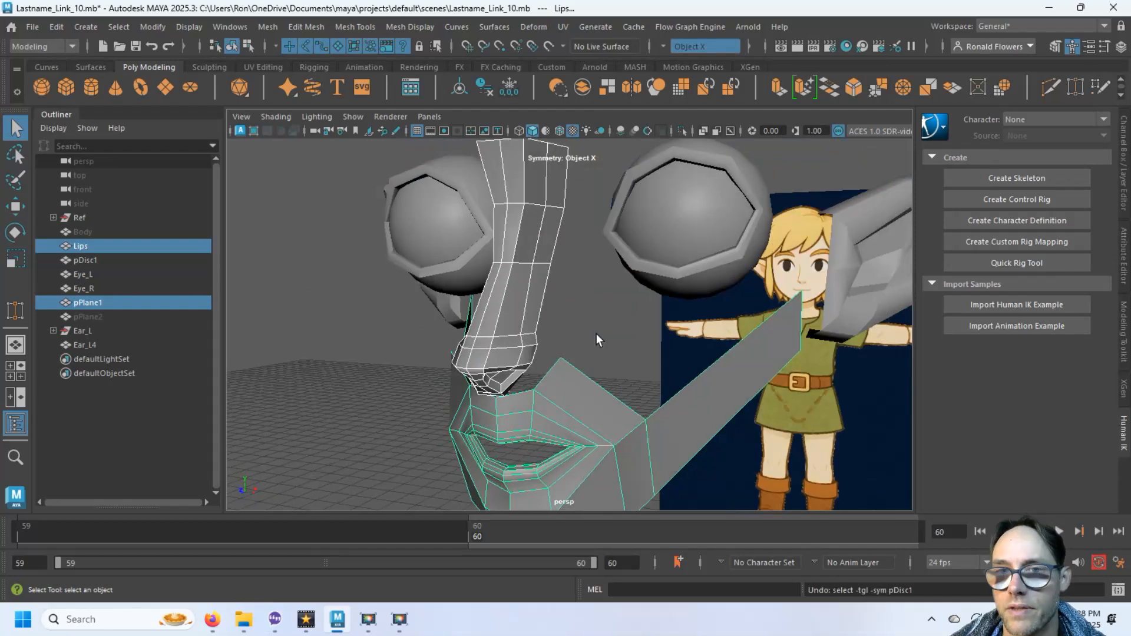
pyautogui.keyDown('shift'); pyautogui.click(627, 257); pyautogui.keyUp('shift')
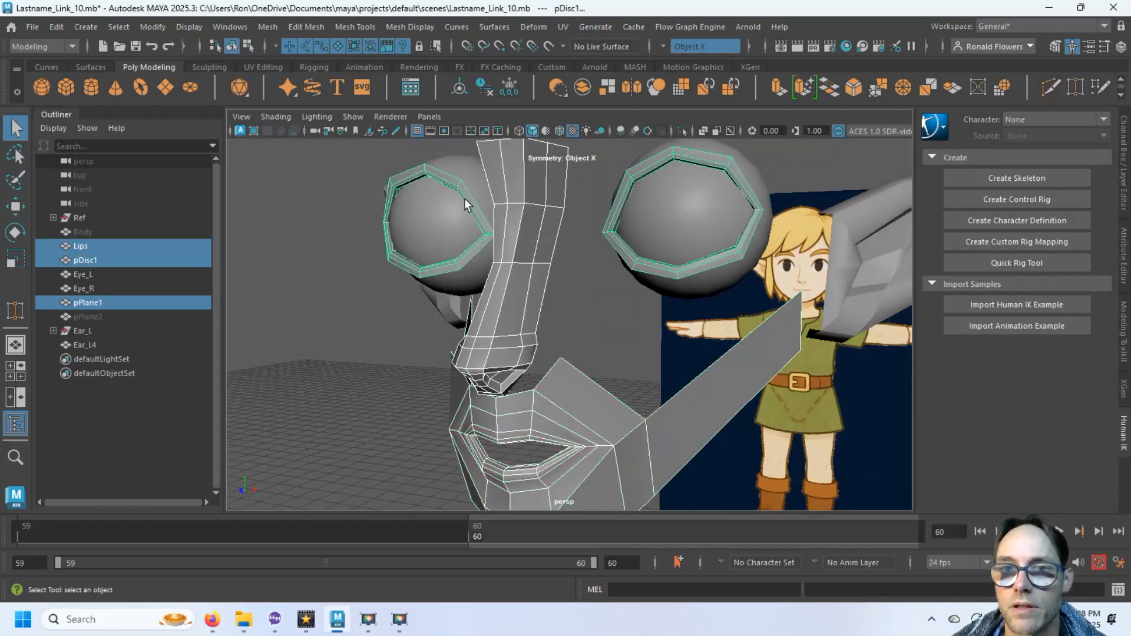
pyautogui.scroll(-3, 627, 374)
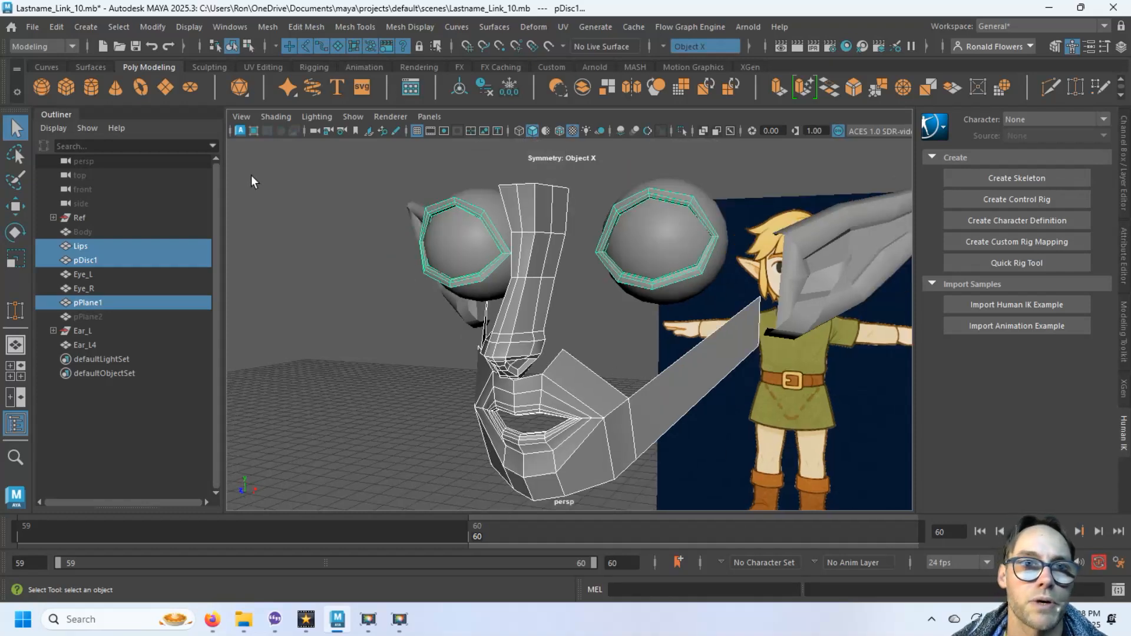
pyautogui.click(582, 91)
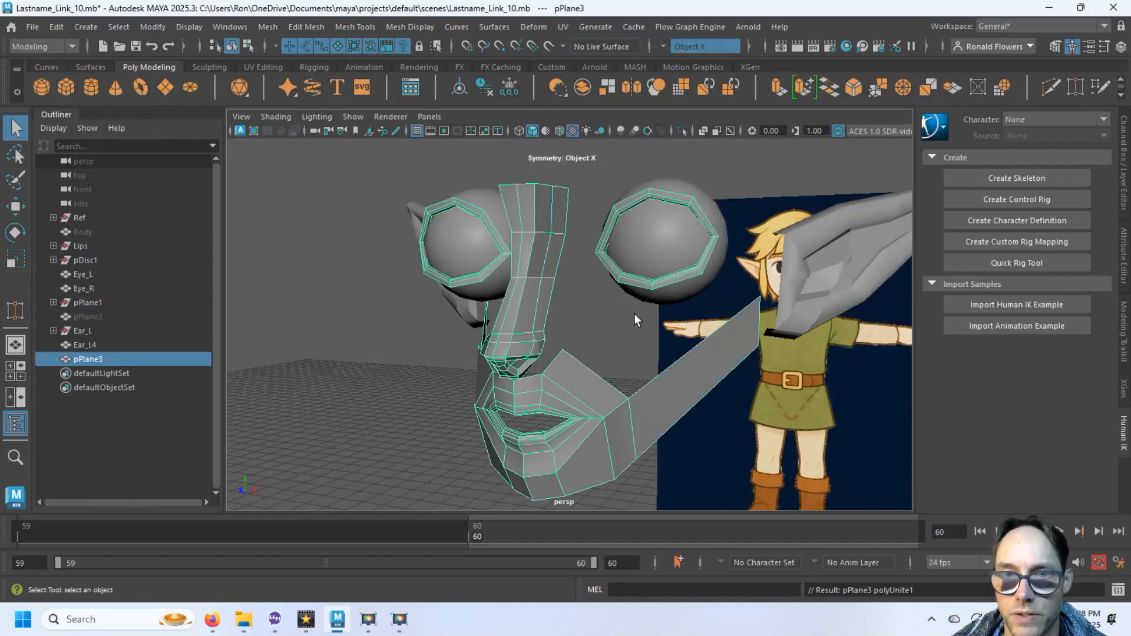
# Step: Use Multi-Cut with symmetry to insert a vertical edge loop down each half of the upper lip, about midway between its centre and side edge
pyautogui.moveTo(585, 328)
pyautogui.keyDown('alt'); pyautogui.mouseDown()
pyautogui.moveTo(588, 308)
pyautogui.moveTo(591, 332)
pyautogui.mouseUp(); pyautogui.keyUp('alt')
pyautogui.scroll(3, 575, 345)
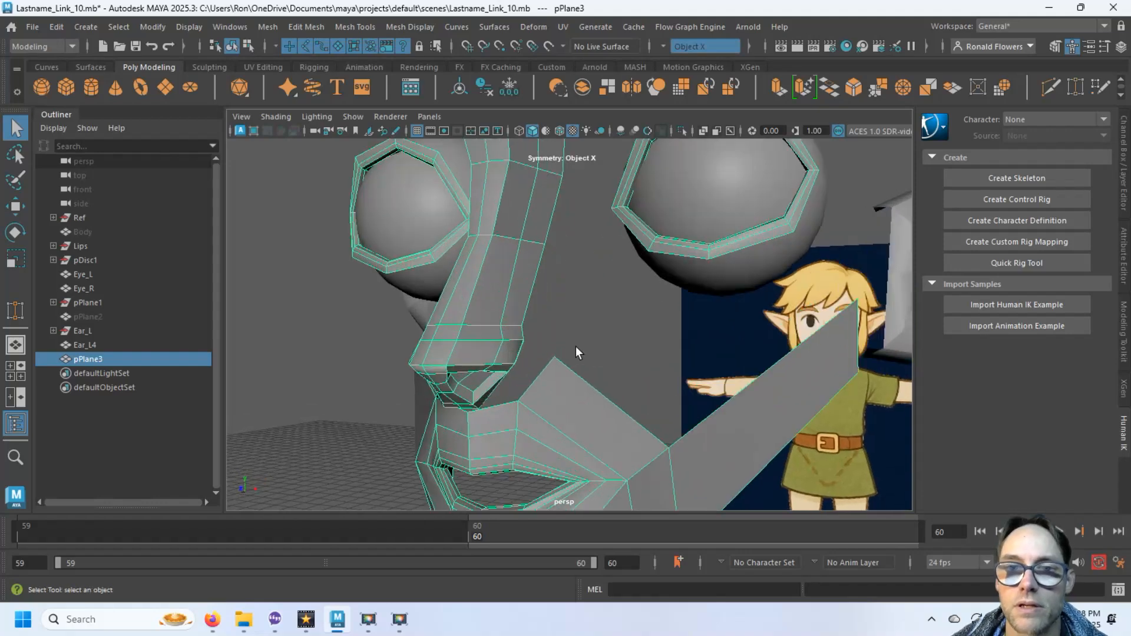
pyautogui.scroll(2, 575, 345)
pyautogui.keyDown('alt'); pyautogui.moveTo(575, 346); pyautogui.dragTo(563, 273, button='middle'); pyautogui.keyUp('alt')
pyautogui.scroll(1, 524, 301)
pyautogui.keyDown('alt'); pyautogui.moveTo(524, 302); pyautogui.dragTo(513, 252); pyautogui.keyUp('alt')
pyautogui.scroll(2, 512, 259)
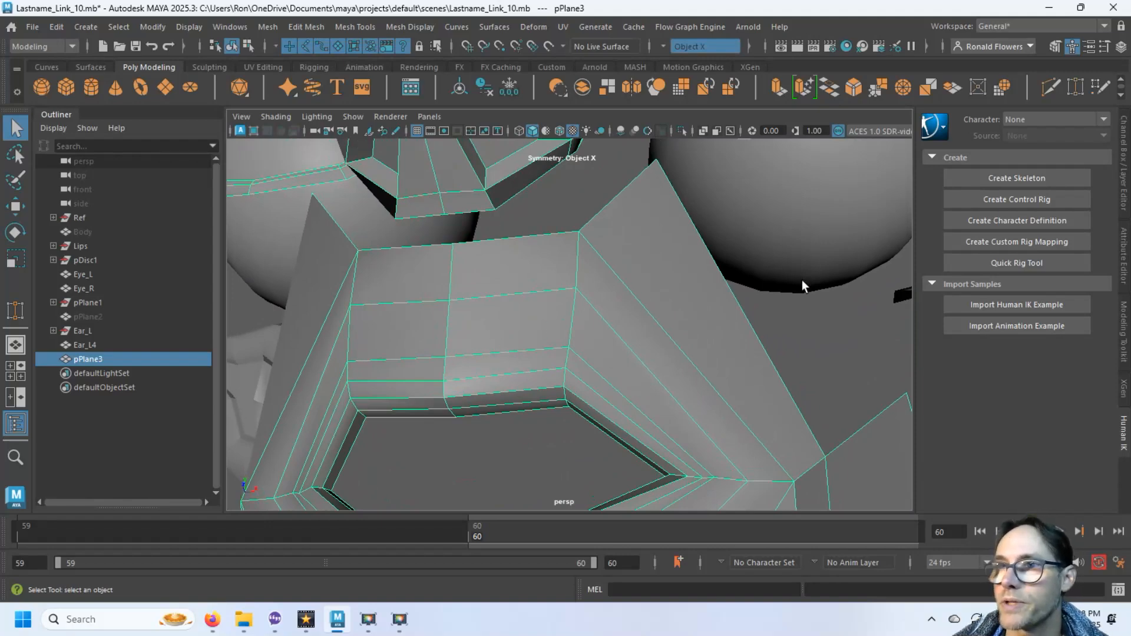
pyautogui.click(1050, 87)
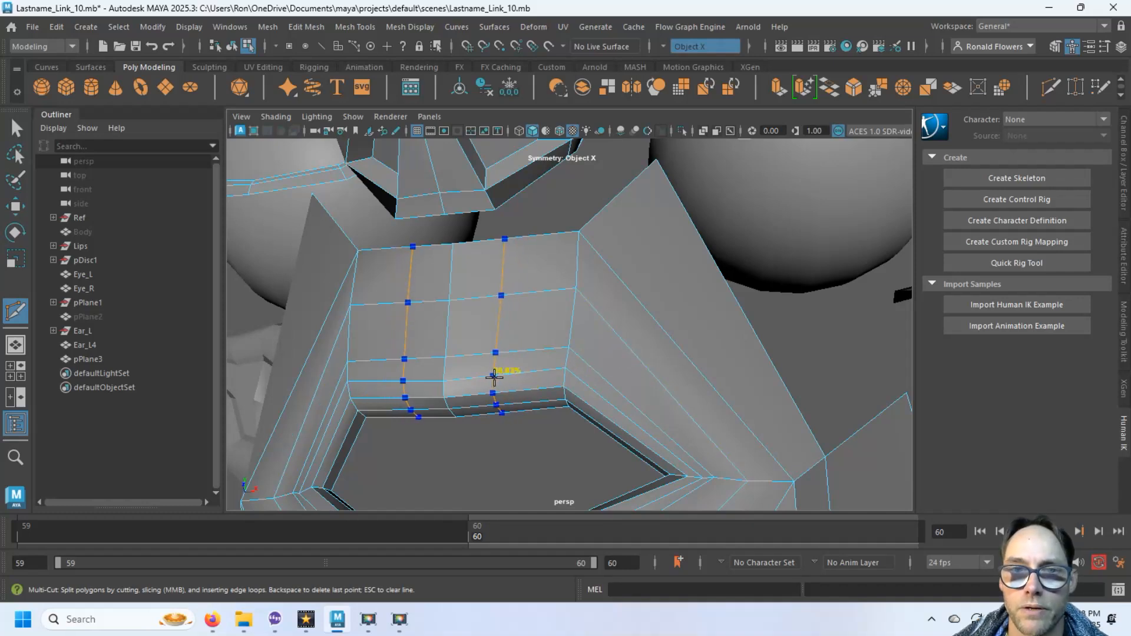
pyautogui.keyDown('ctrl'); pyautogui.click(497, 376); pyautogui.keyUp('ctrl')
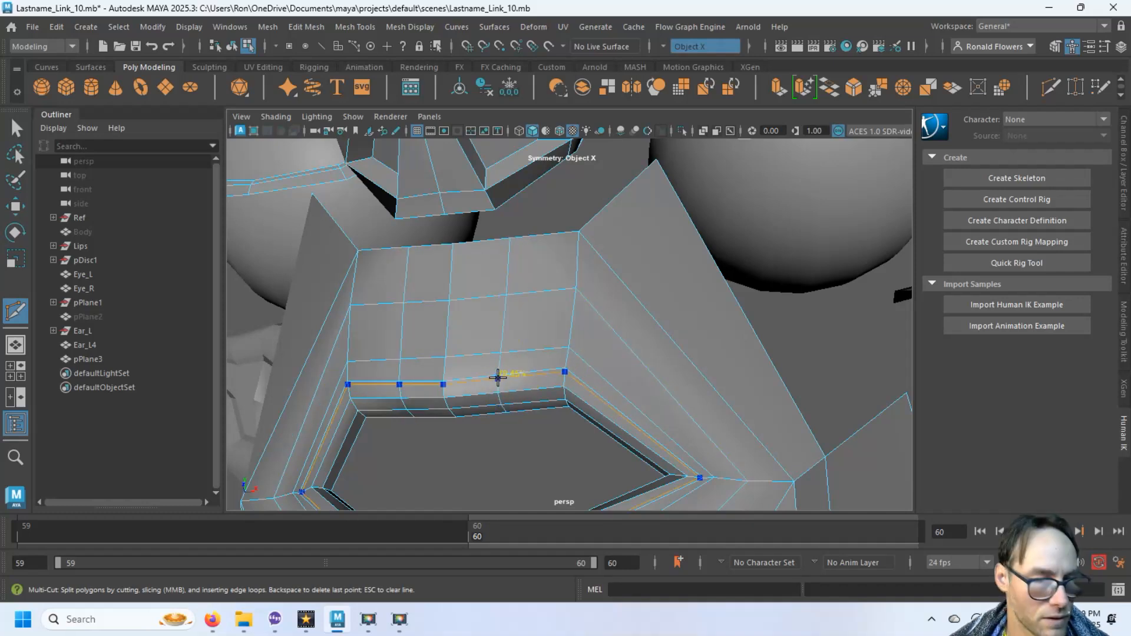
pyautogui.press('q')
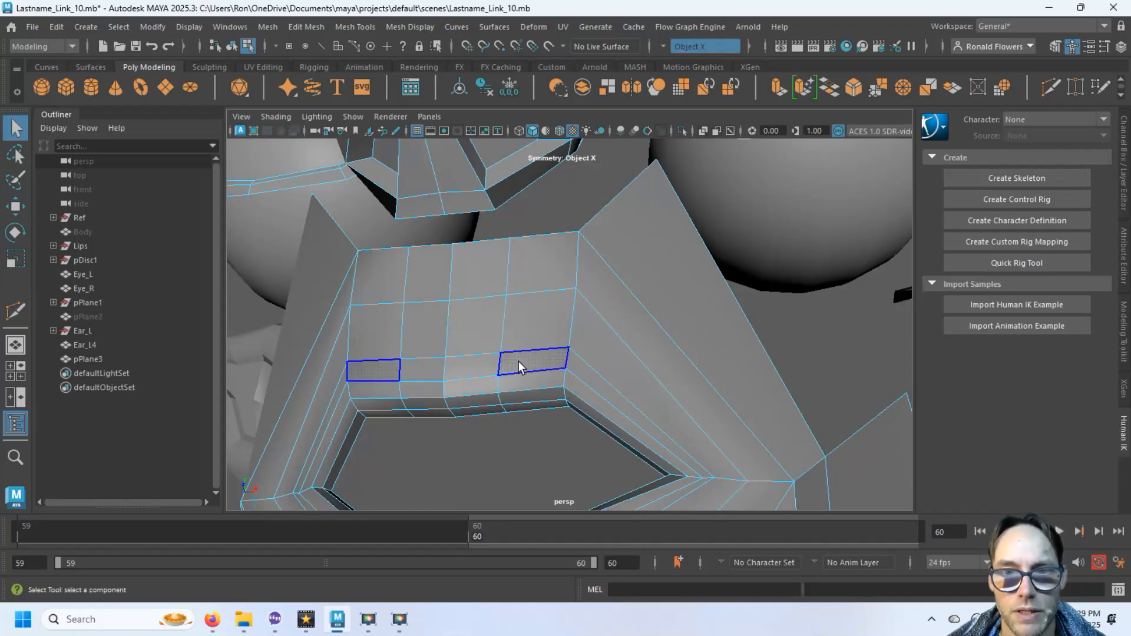
# Step: Target weld the vertices along the upper lip's top border to the matching vertices on the underside of the nose
pyautogui.keyDown('alt'); pyautogui.moveTo(489, 370); pyautogui.dragTo(469, 341); pyautogui.keyUp('alt')
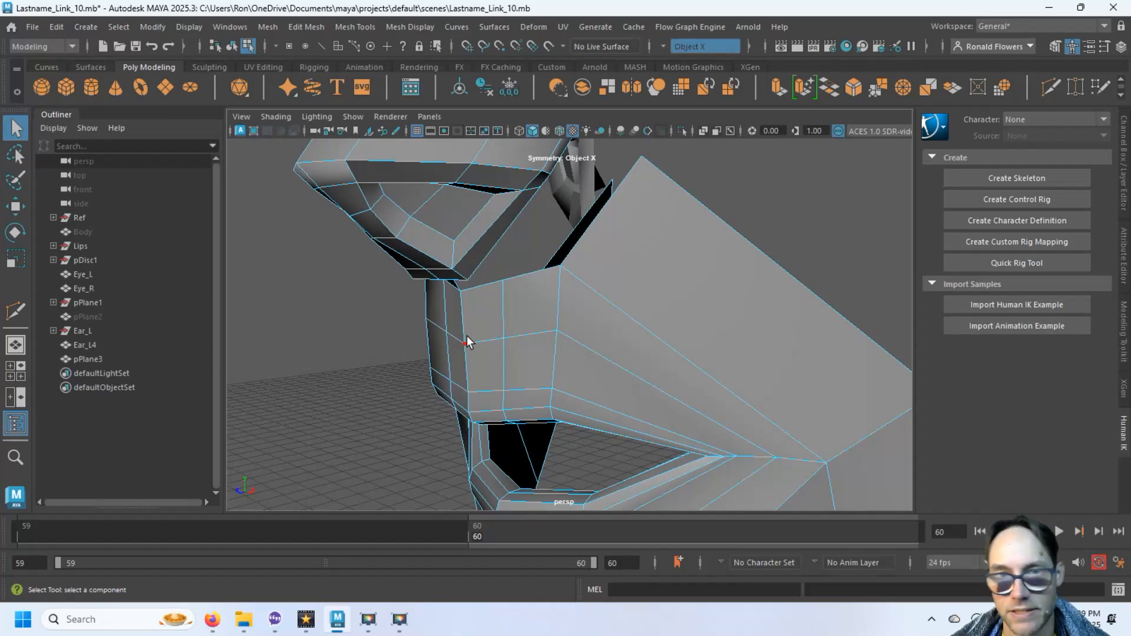
pyautogui.keyDown('alt'); pyautogui.moveTo(469, 340); pyautogui.dragTo(519, 330); pyautogui.keyUp('alt')
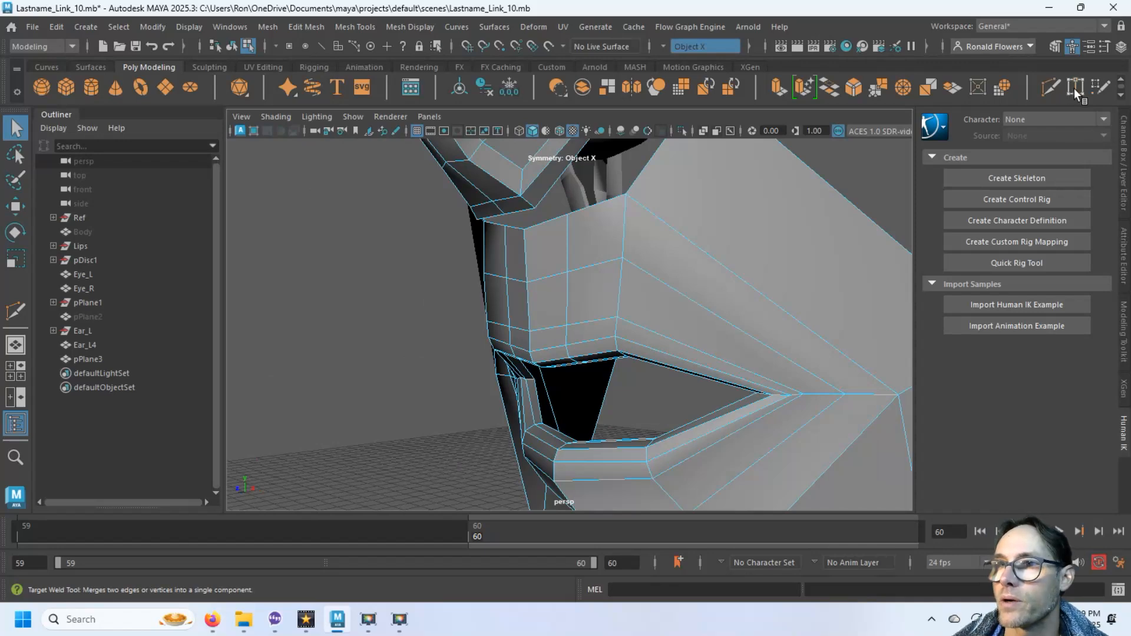
pyautogui.click(1076, 93)
pyautogui.keyDown('alt'); pyautogui.moveTo(634, 324); pyautogui.dragTo(568, 288); pyautogui.keyUp('alt')
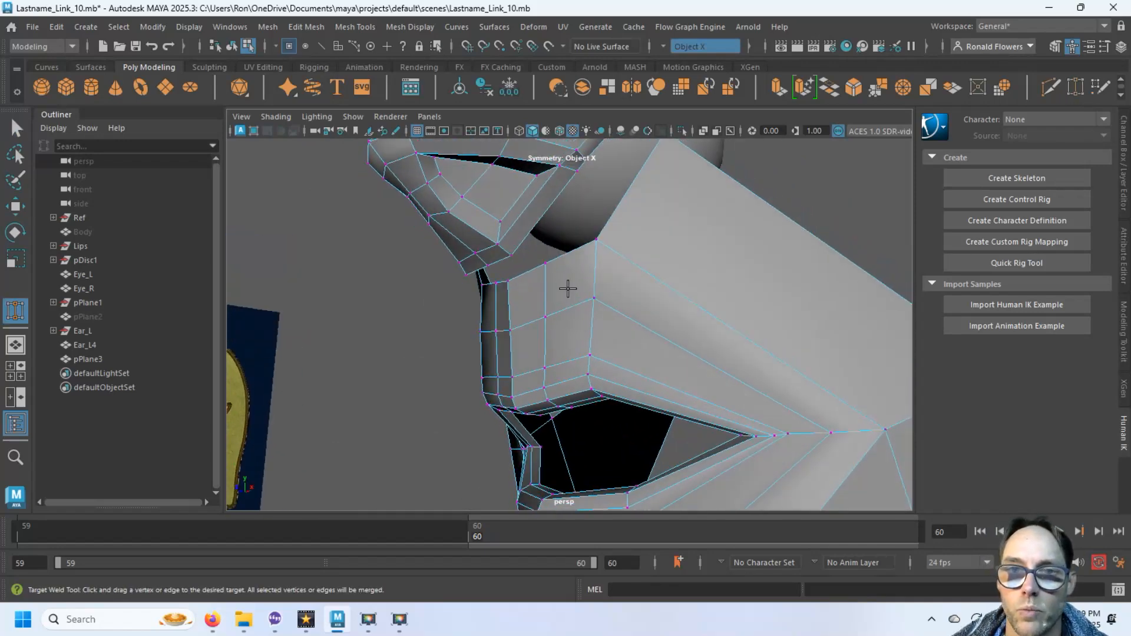
pyautogui.moveTo(502, 257); pyautogui.dragTo(630, 317)
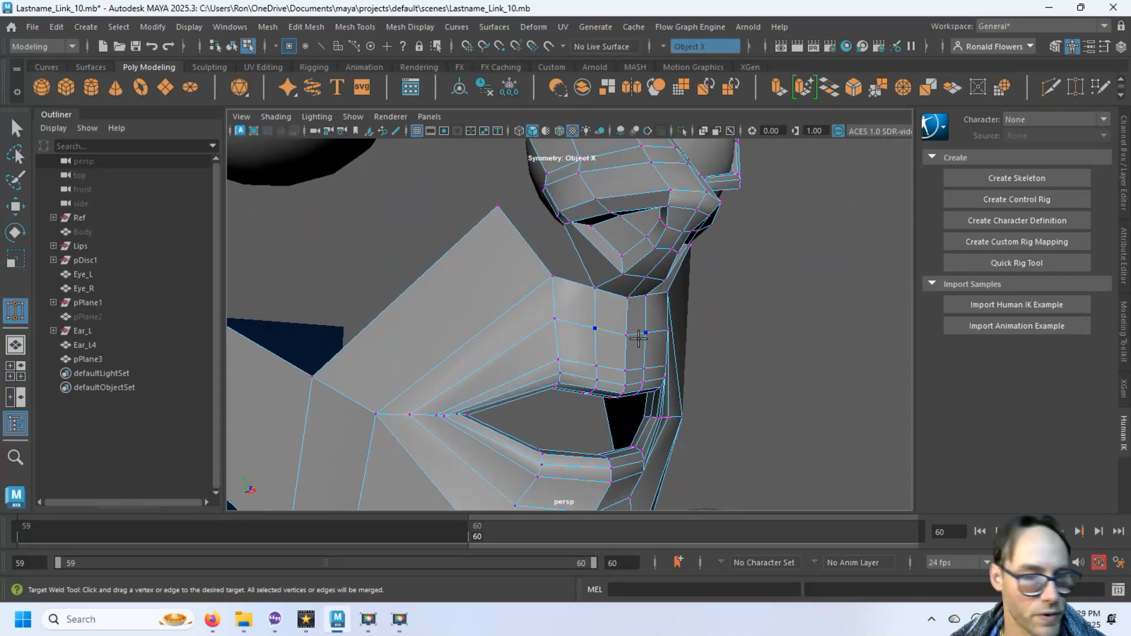
pyautogui.press('q')
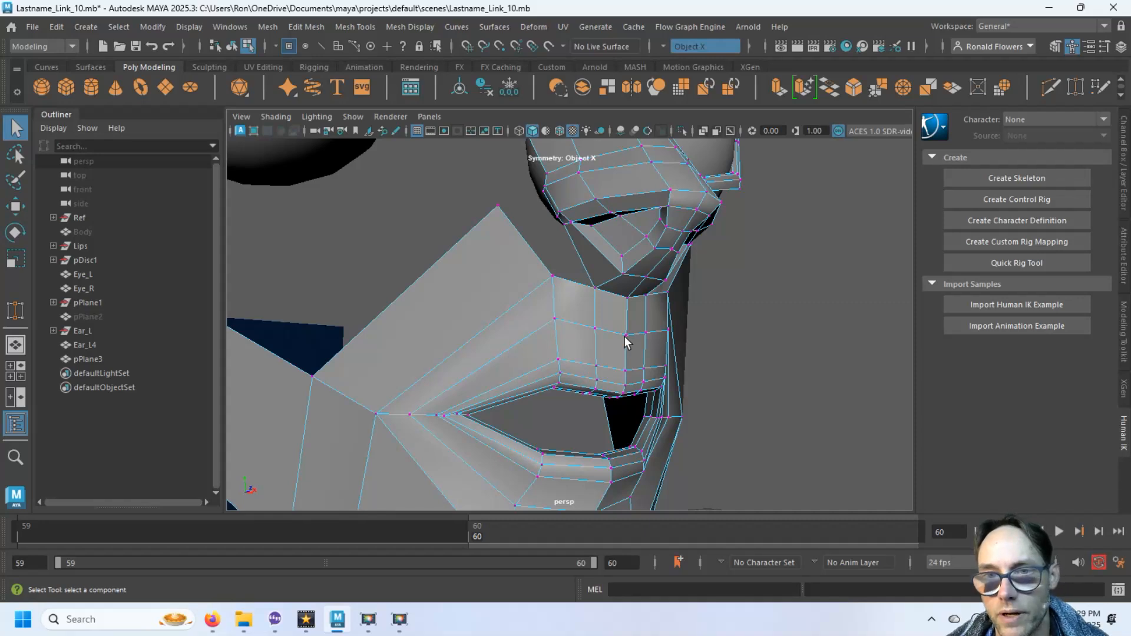
# Step: Move the top two centre-line vertices of the upper lip back into the face to form the groove under the nose
pyautogui.press('F9')
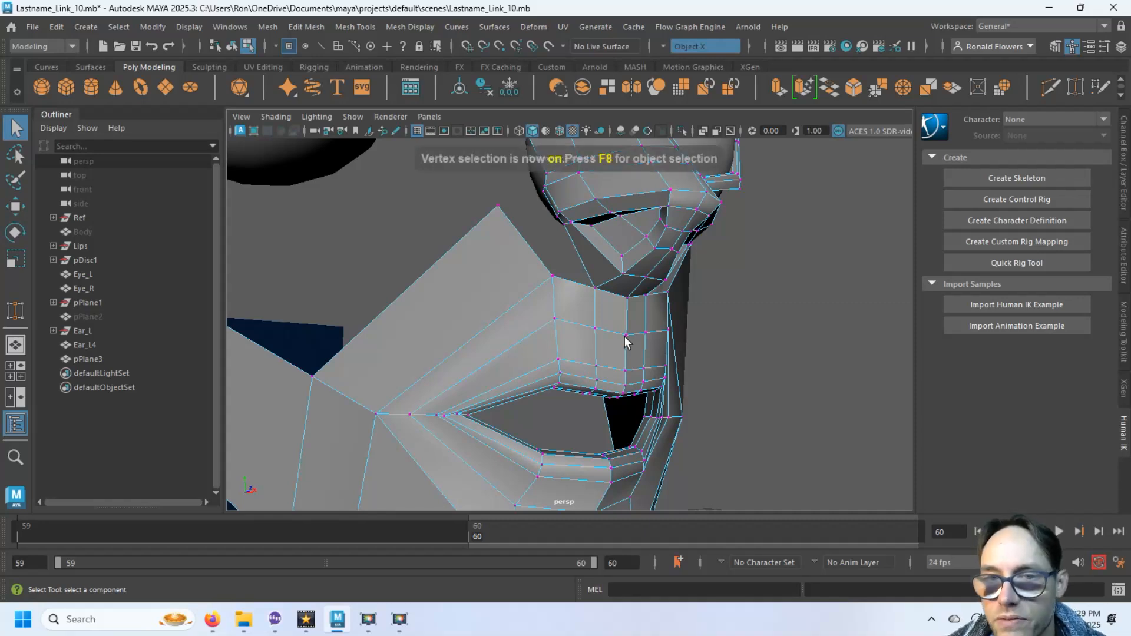
pyautogui.click(628, 298)
pyautogui.keyDown('shift'); pyautogui.click(626, 335); pyautogui.keyUp('shift')
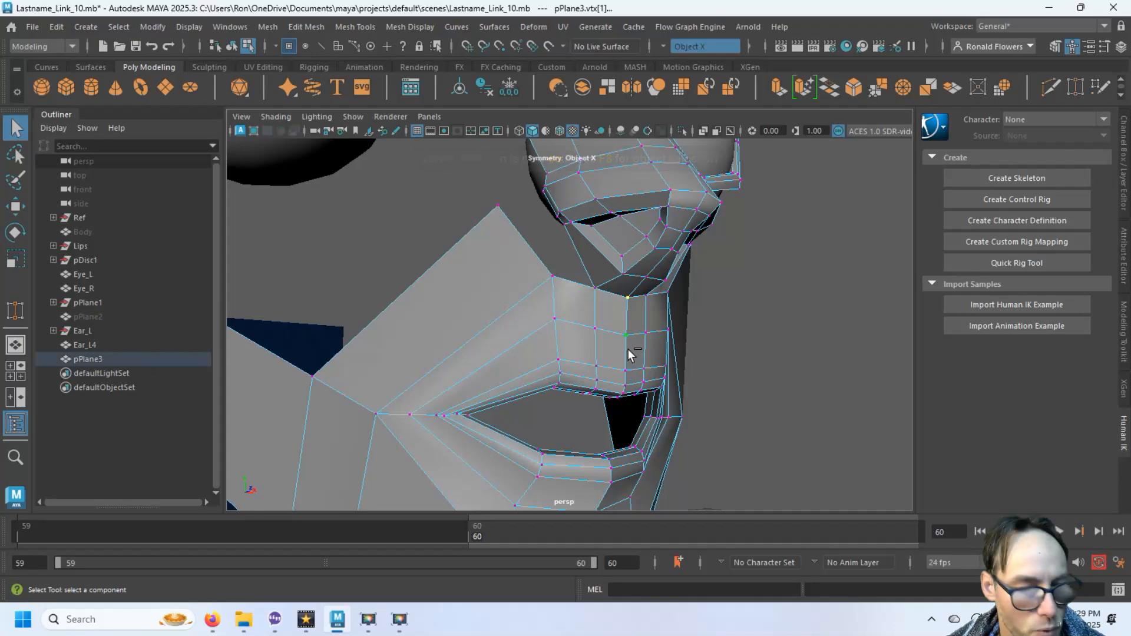
pyautogui.press('w')
pyautogui.keyDown('alt'); pyautogui.moveTo(732, 345); pyautogui.dragTo(593, 364); pyautogui.keyUp('alt')
pyautogui.moveTo(495, 347); pyautogui.dragTo(506, 353)
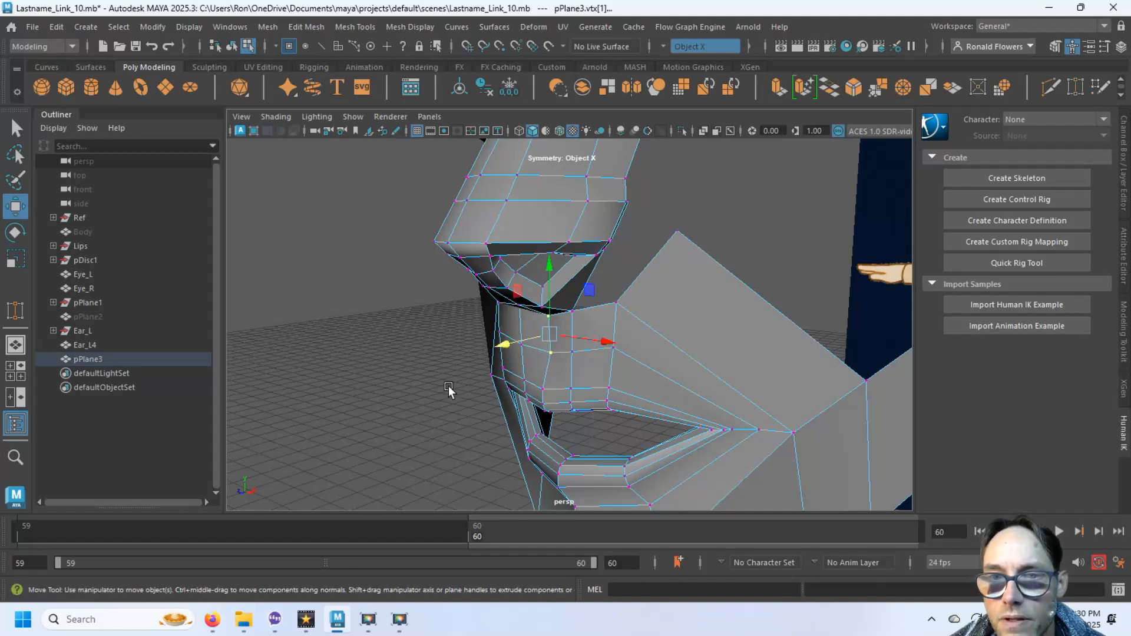
# Step: Move the cheek's free upper corner vertex down and inward beside the nostril, mirrored on both sides
pyautogui.keyDown('alt'); pyautogui.moveTo(450, 391); pyautogui.dragTo(500, 253); pyautogui.keyUp('alt')
pyautogui.keyDown('alt'); pyautogui.moveTo(688, 203); pyautogui.dragTo(592, 281, button='middle'); pyautogui.keyUp('alt')
pyautogui.keyDown('alt'); pyautogui.moveTo(592, 280); pyautogui.dragTo(599, 275); pyautogui.keyUp('alt')
pyautogui.click(608, 224)
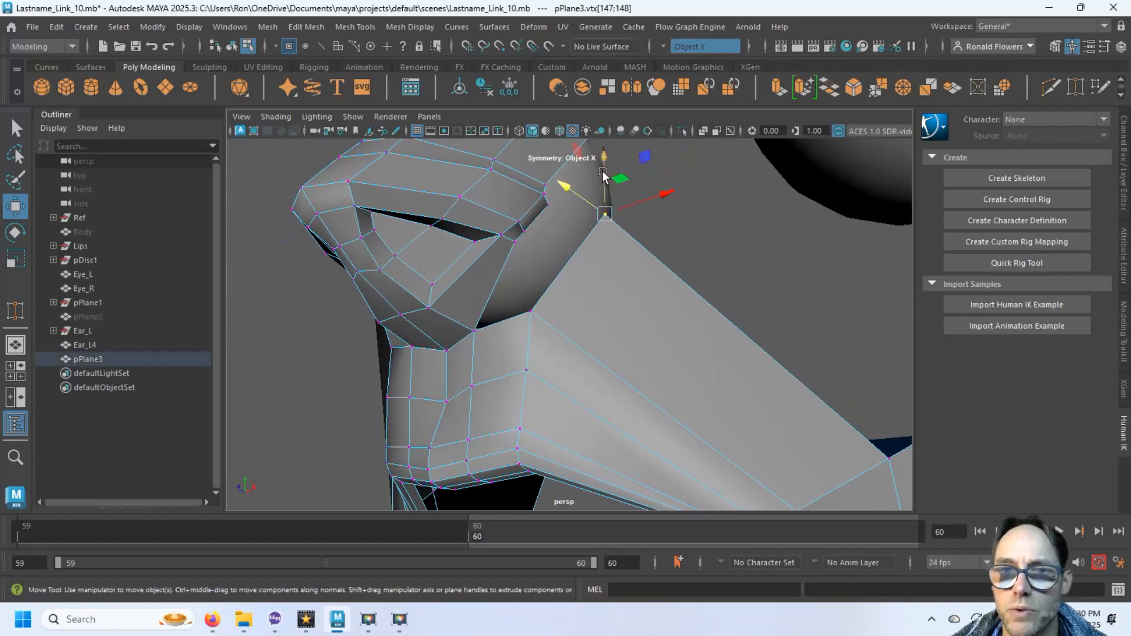
pyautogui.moveTo(602, 166); pyautogui.dragTo(591, 217)
pyautogui.moveTo(586, 257); pyautogui.dragTo(557, 307)
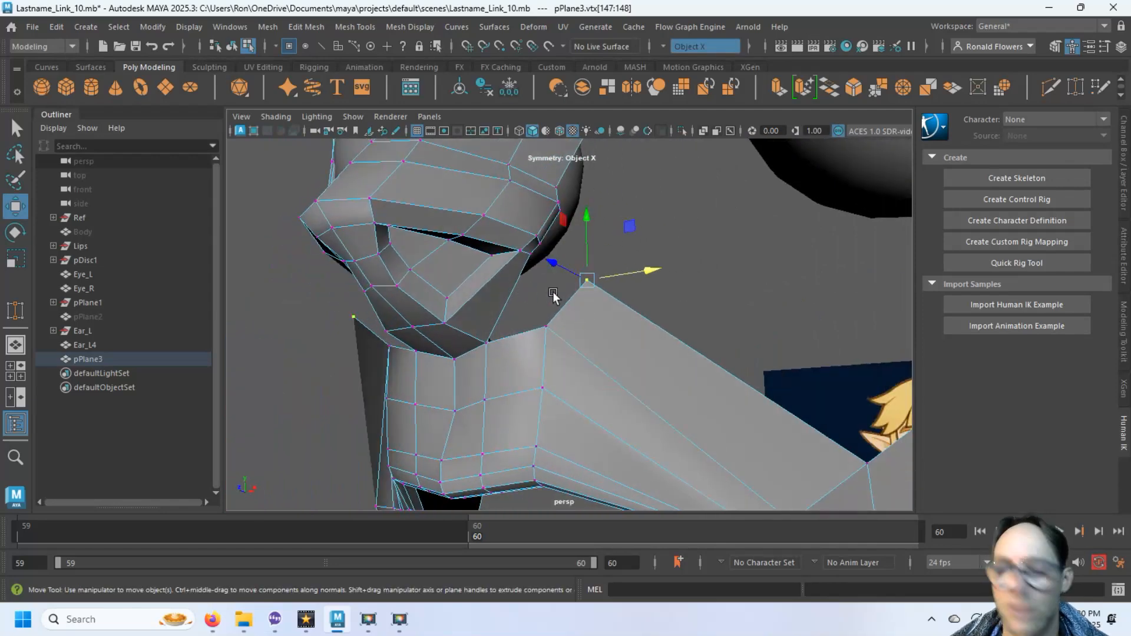
# Step: Bridge the cheek's short upper border edge to the facing outer edge of the nostril on both sides
pyautogui.press('F10')
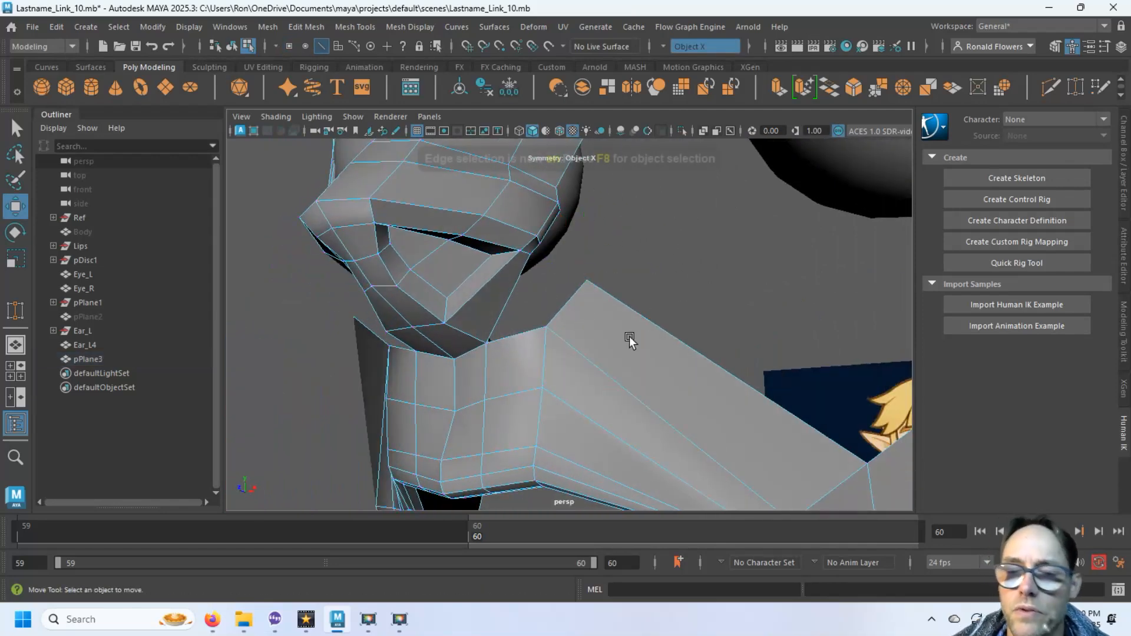
pyautogui.click(582, 318)
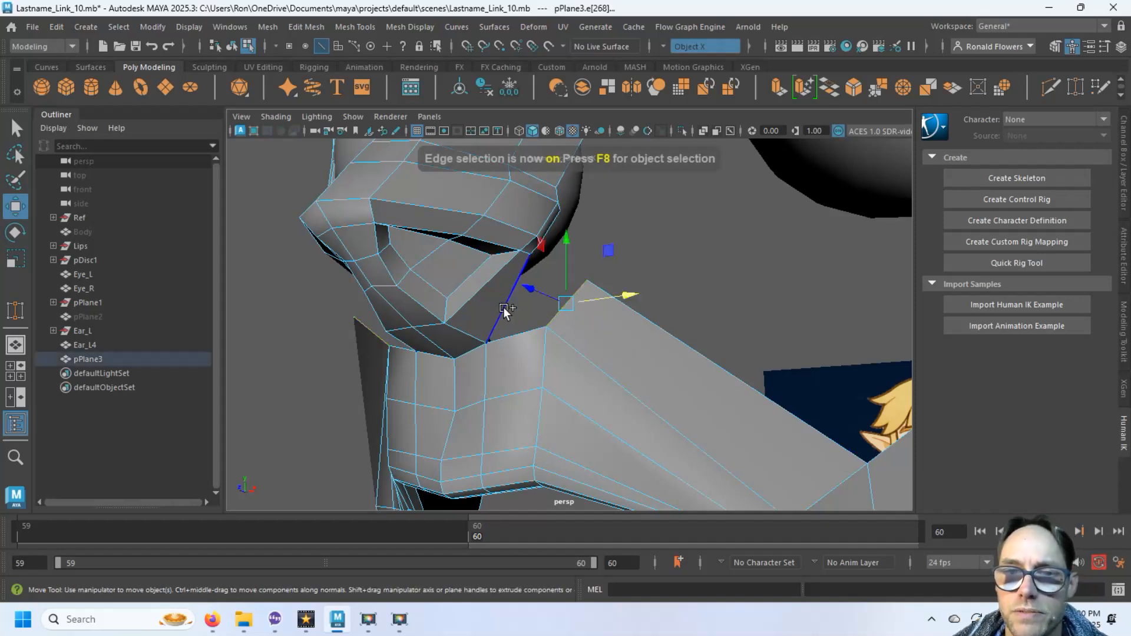
pyautogui.press('q')
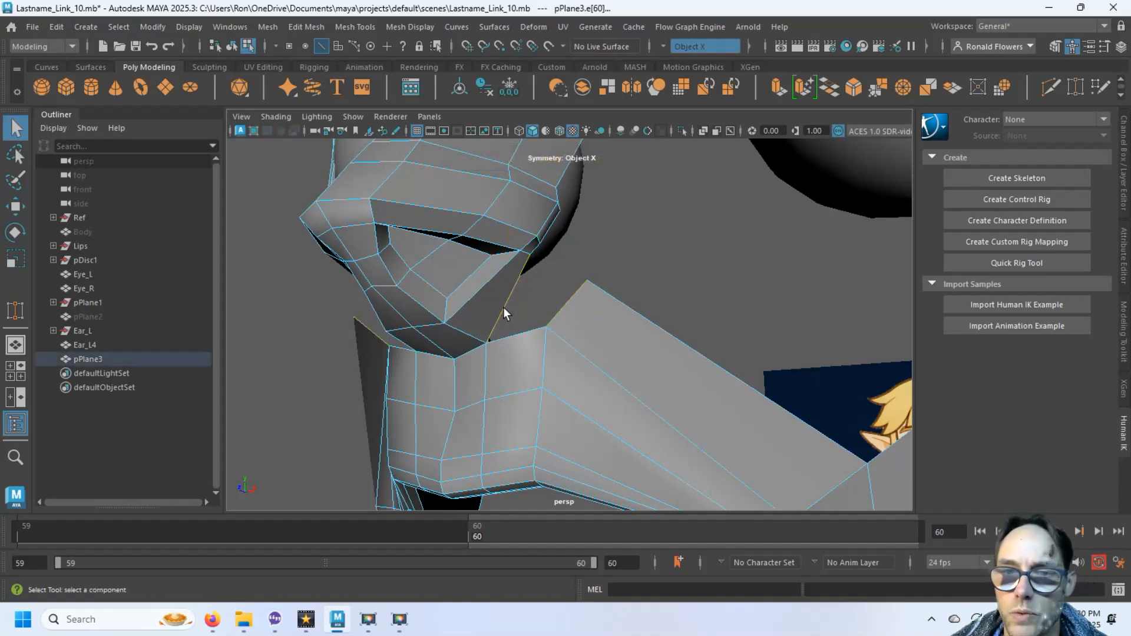
pyautogui.keyDown('shift'); pyautogui.moveTo(617, 257); pyautogui.dragTo(615, 430, button='right'); pyautogui.keyUp('shift')
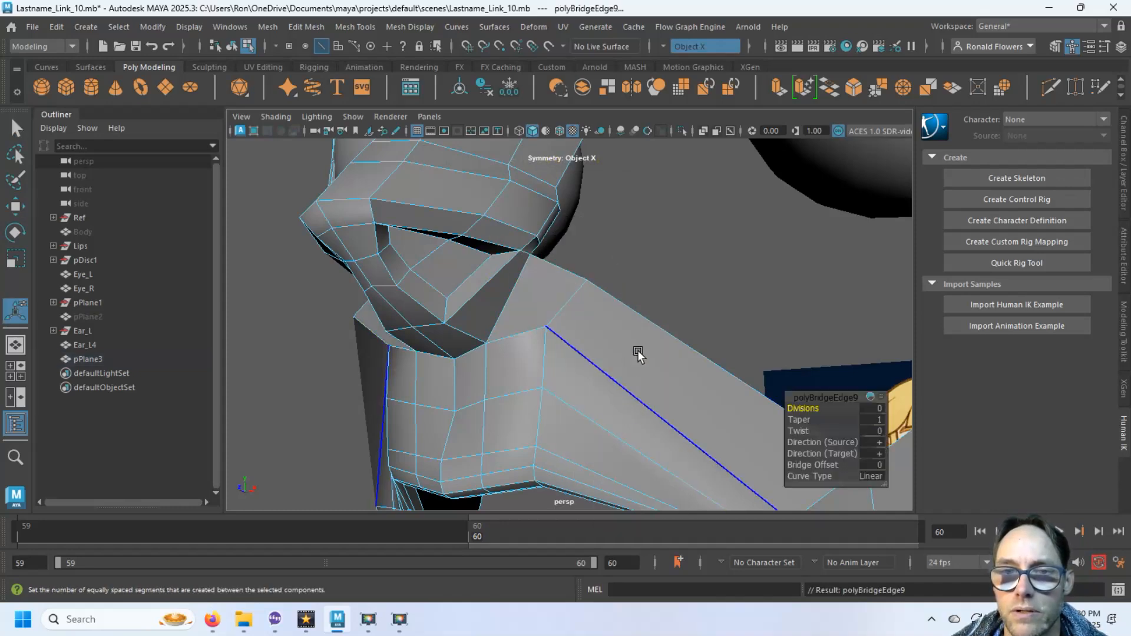
pyautogui.click(689, 266)
# Step: Examine the joined nostril and cheek from several angles, along with the remaining gap between the nose and the eye rims
pyautogui.scroll(-4, 688, 269)
pyautogui.keyDown('alt'); pyautogui.moveTo(592, 351); pyautogui.dragTo(560, 359); pyautogui.keyUp('alt')
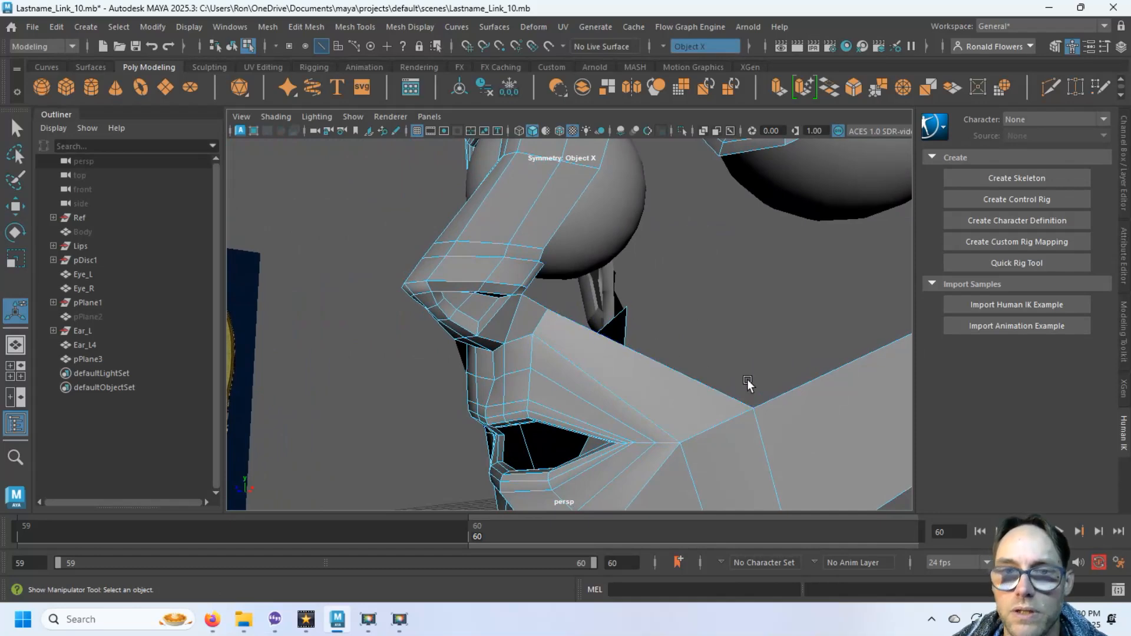
pyautogui.scroll(3, 583, 298)
pyautogui.keyDown('alt'); pyautogui.moveTo(560, 320); pyautogui.dragTo(473, 342); pyautogui.keyUp('alt')
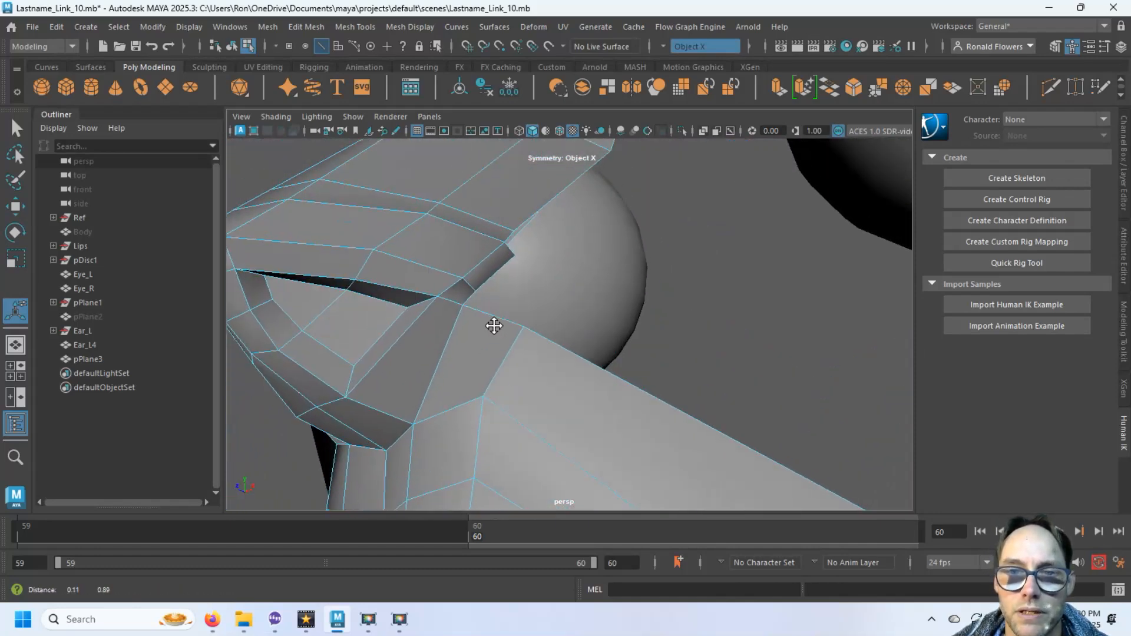
pyautogui.moveTo(511, 278); pyautogui.dragTo(465, 334)
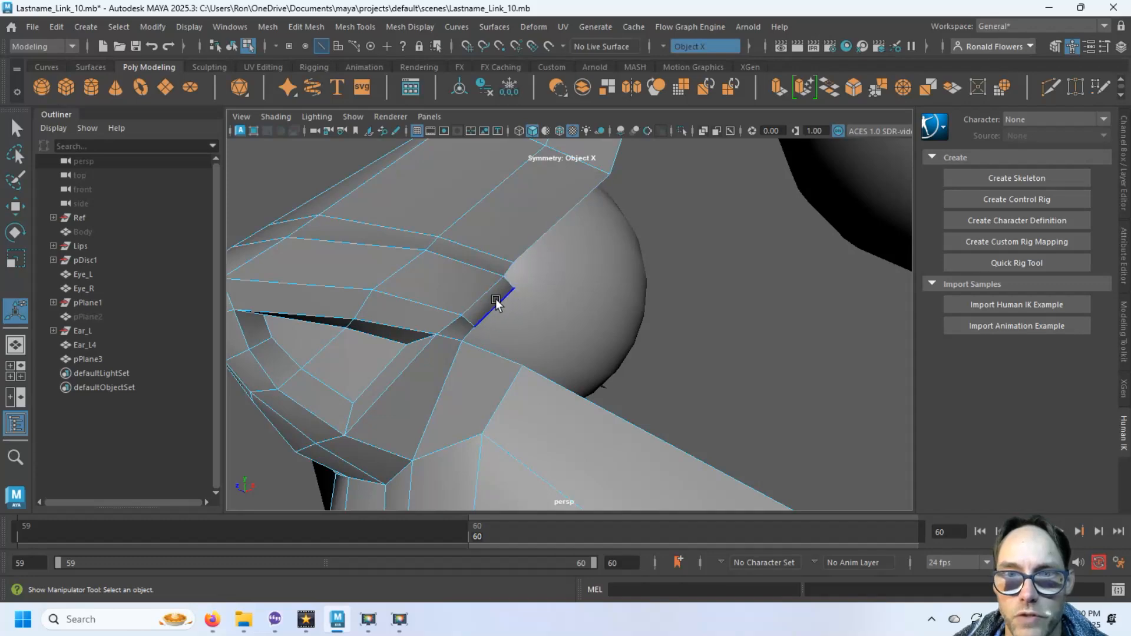
pyautogui.scroll(-5, 529, 376)
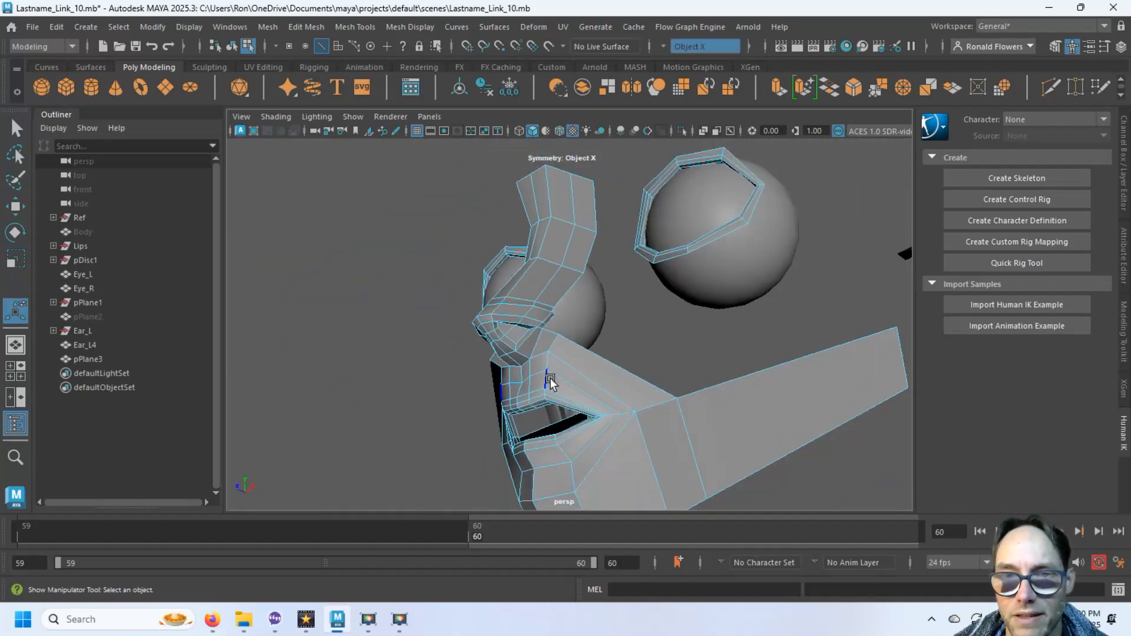
pyautogui.keyDown('alt'); pyautogui.moveTo(571, 311); pyautogui.dragTo(590, 344); pyautogui.keyUp('alt')
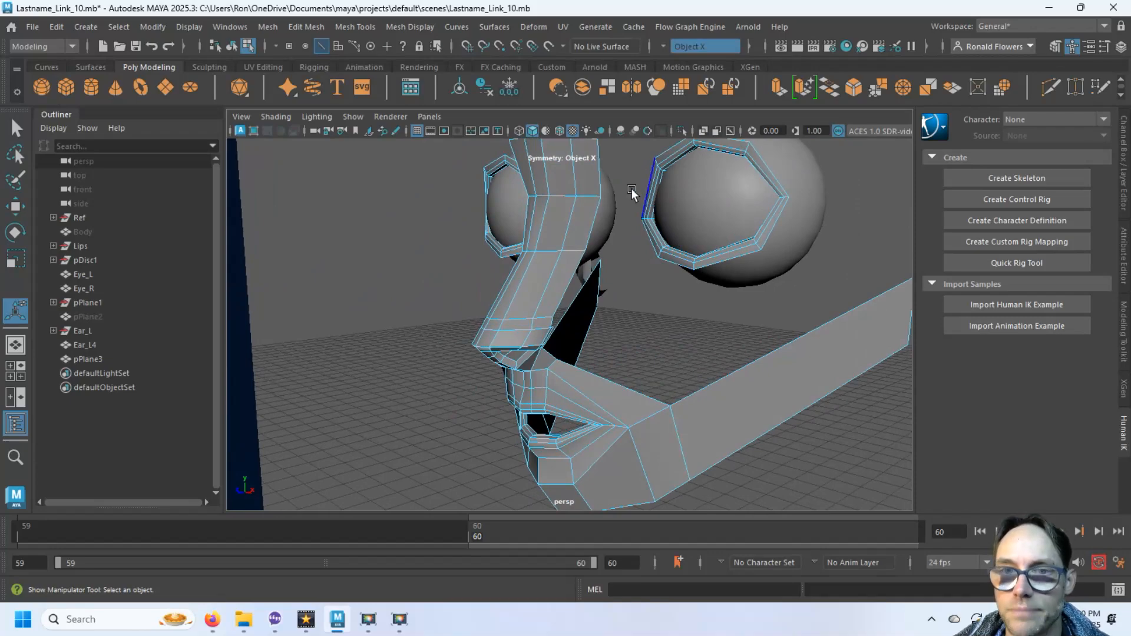
# Step: Extrude the outer border edge loops of both eye rims outward into a wide ring, with symmetry turned off
pyautogui.keyDown('alt'); pyautogui.moveTo(632, 188); pyautogui.dragTo(568, 371); pyautogui.keyUp('alt')
pyautogui.scroll(5, 586, 351)
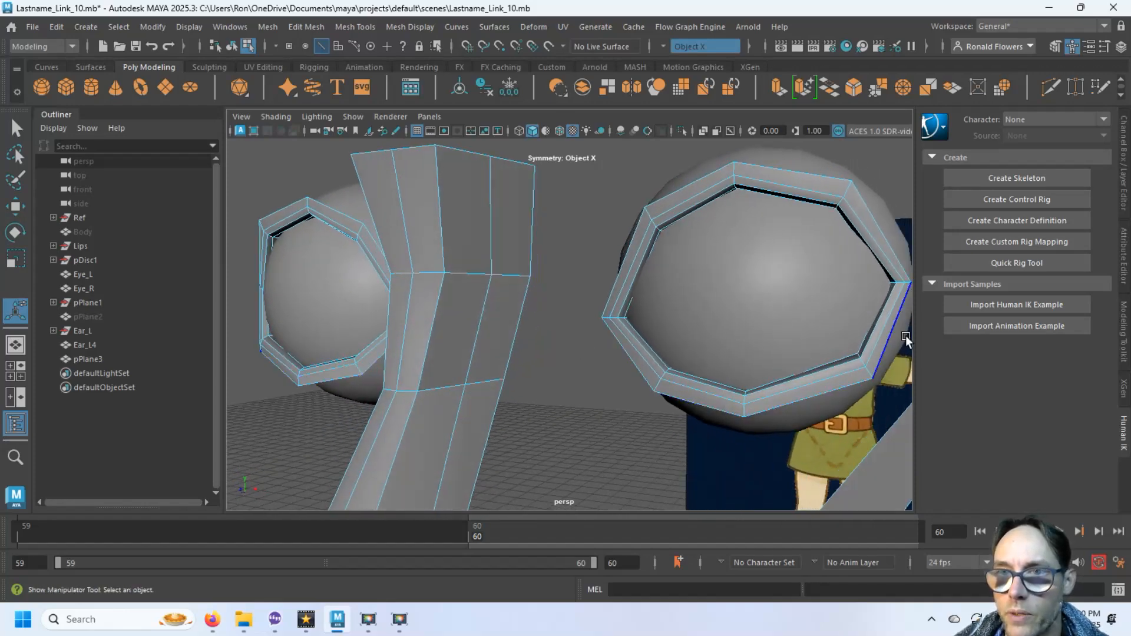
pyautogui.doubleClick(698, 408)
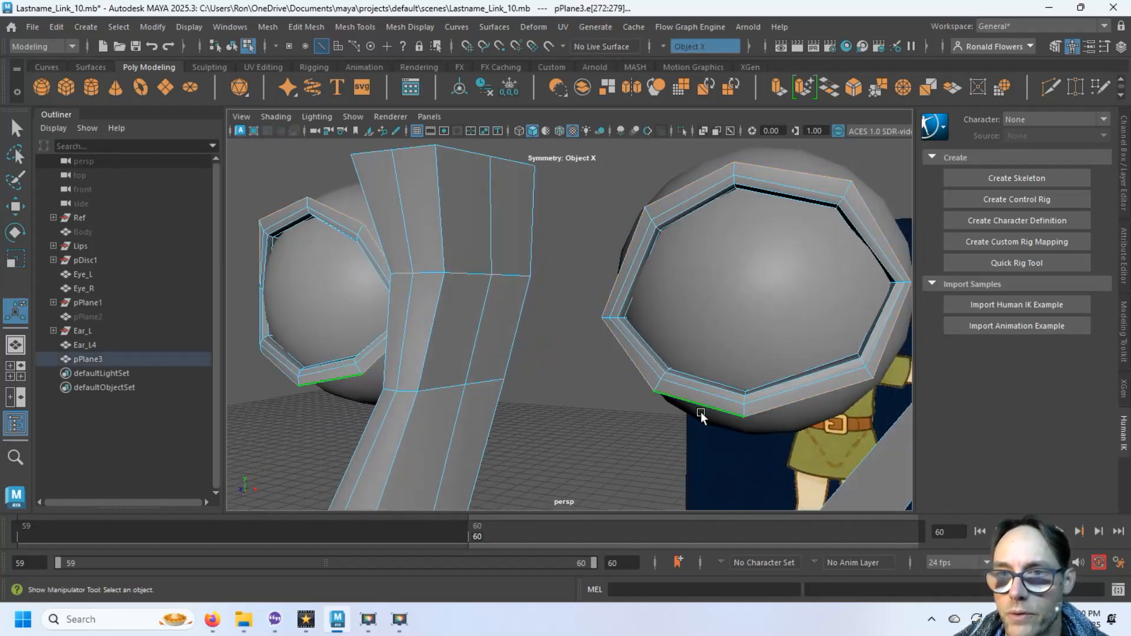
pyautogui.keyDown('alt'); pyautogui.moveTo(701, 411); pyautogui.dragTo(712, 435); pyautogui.keyUp('alt')
pyautogui.click(774, 88)
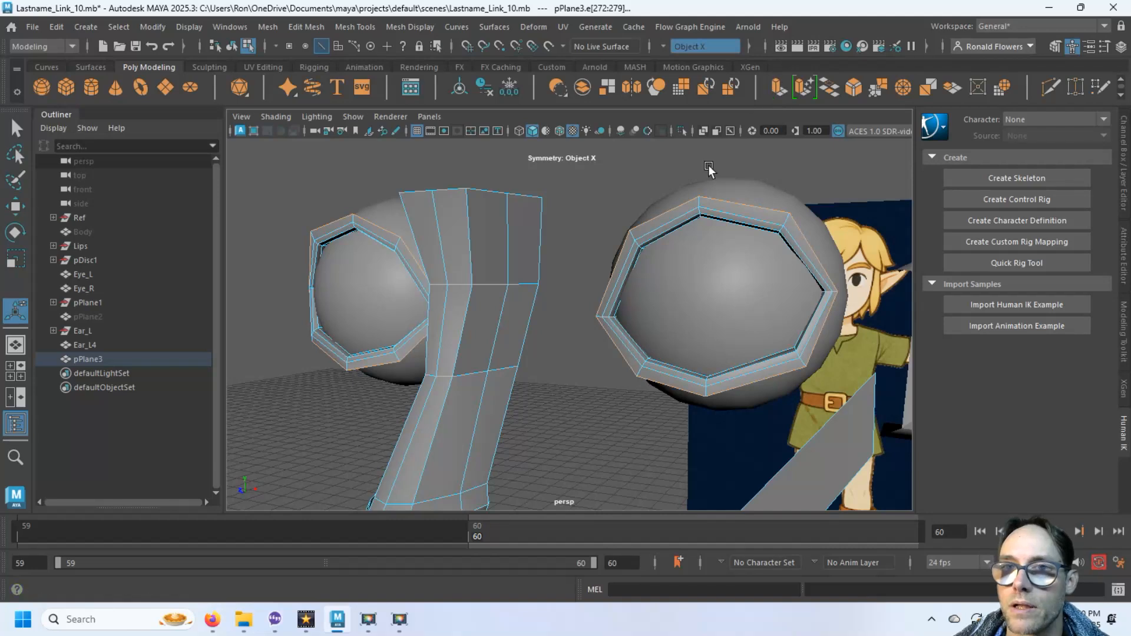
pyautogui.click(665, 45)
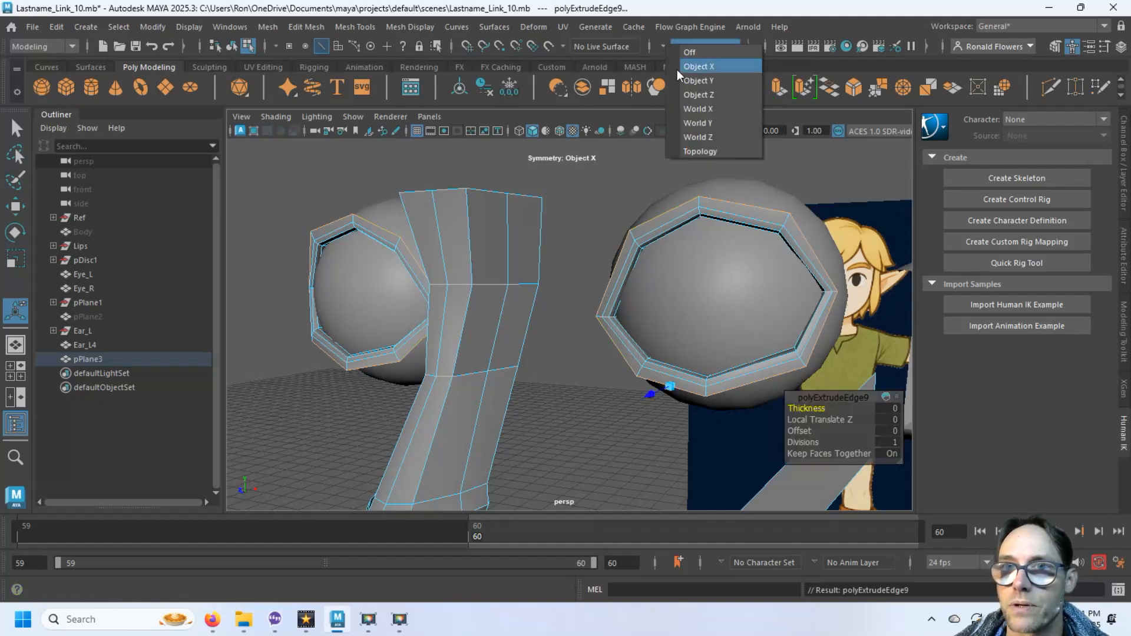
pyautogui.click(683, 53)
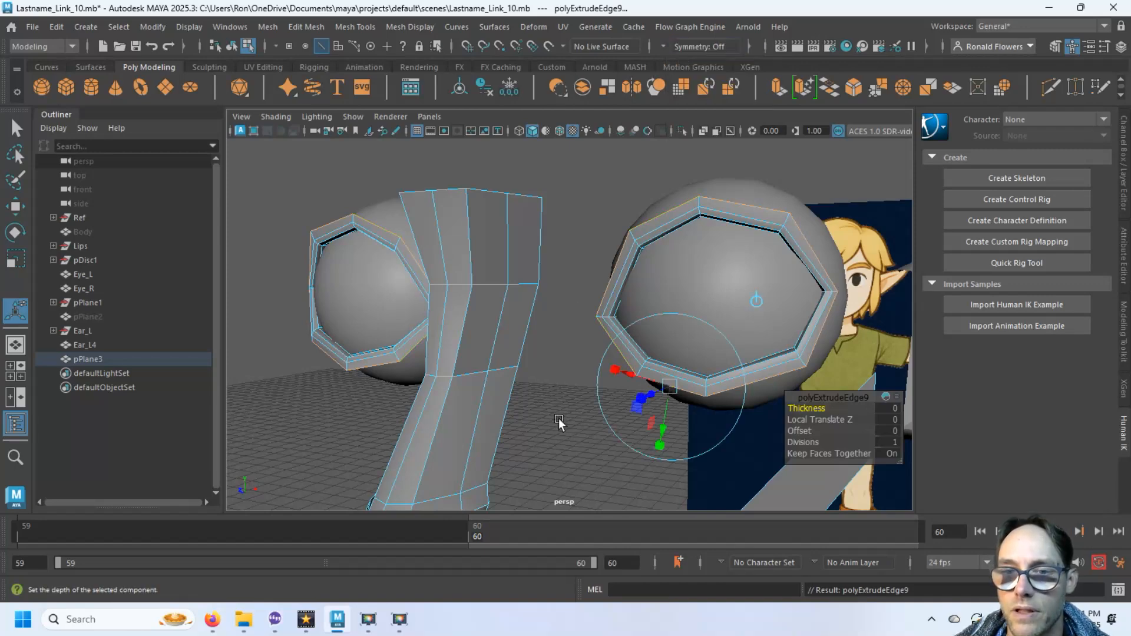
pyautogui.moveTo(666, 430); pyautogui.dragTo(565, 344)
pyautogui.click(646, 466)
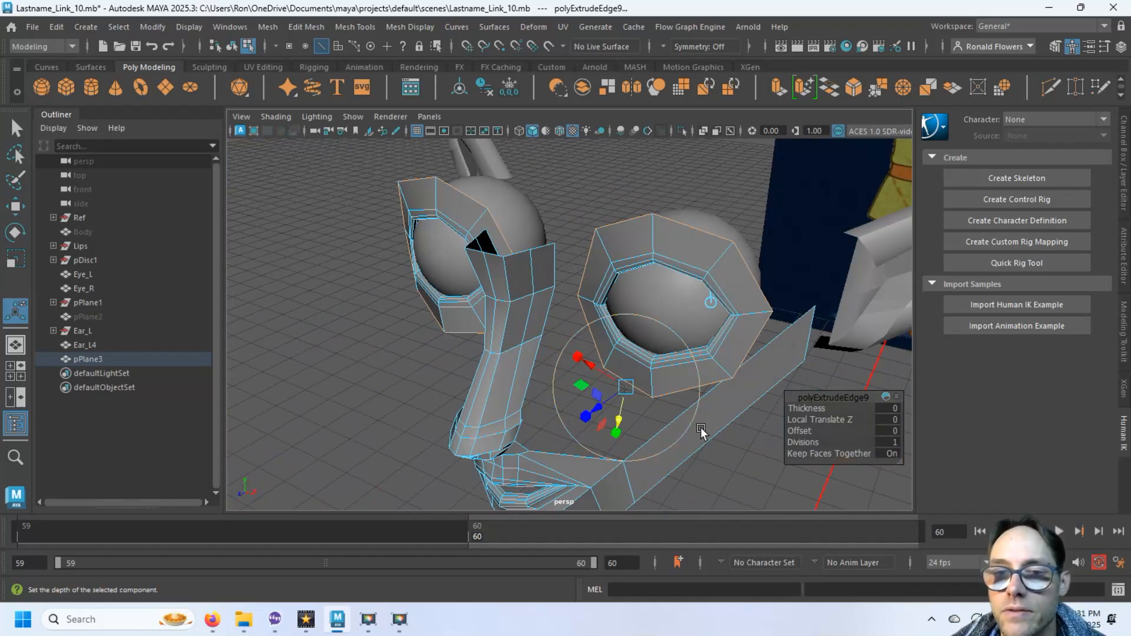
# Step: Leave the extrusion, set symmetry back to Object X and clear the edge selection
pyautogui.keyDown('alt'); pyautogui.moveTo(568, 391); pyautogui.dragTo(468, 379); pyautogui.keyUp('alt')
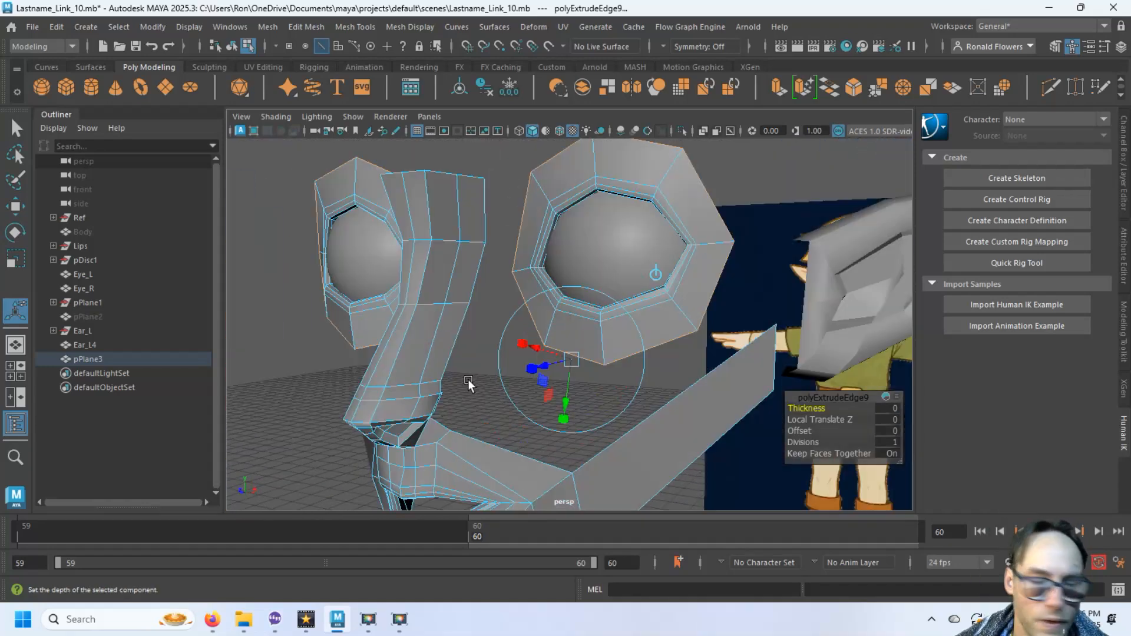
pyautogui.press('q')
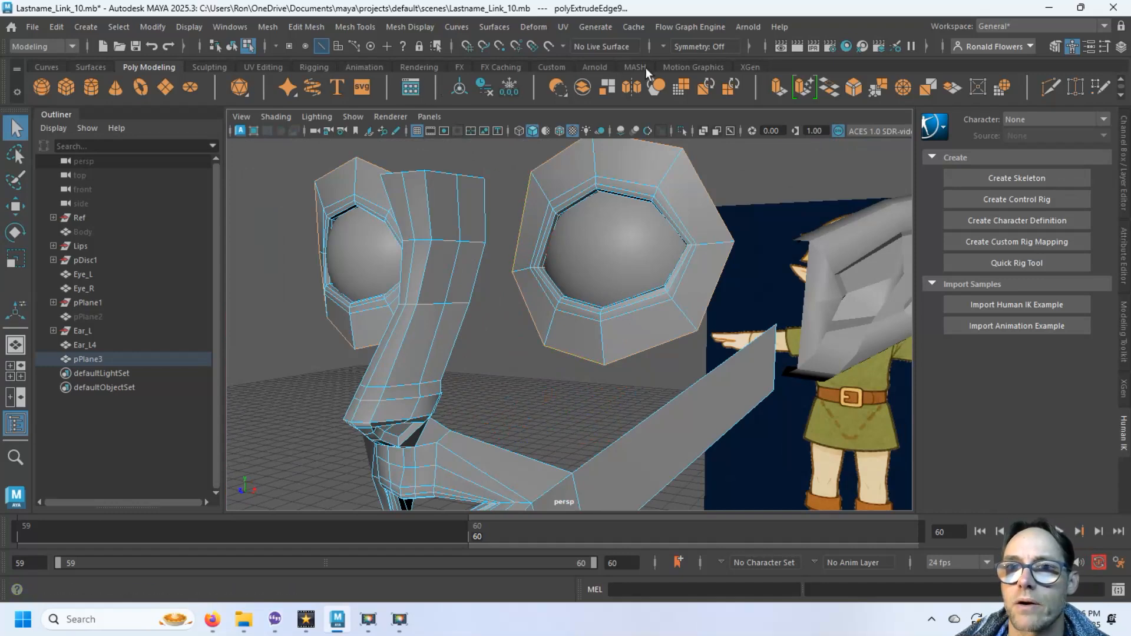
pyautogui.click(665, 46)
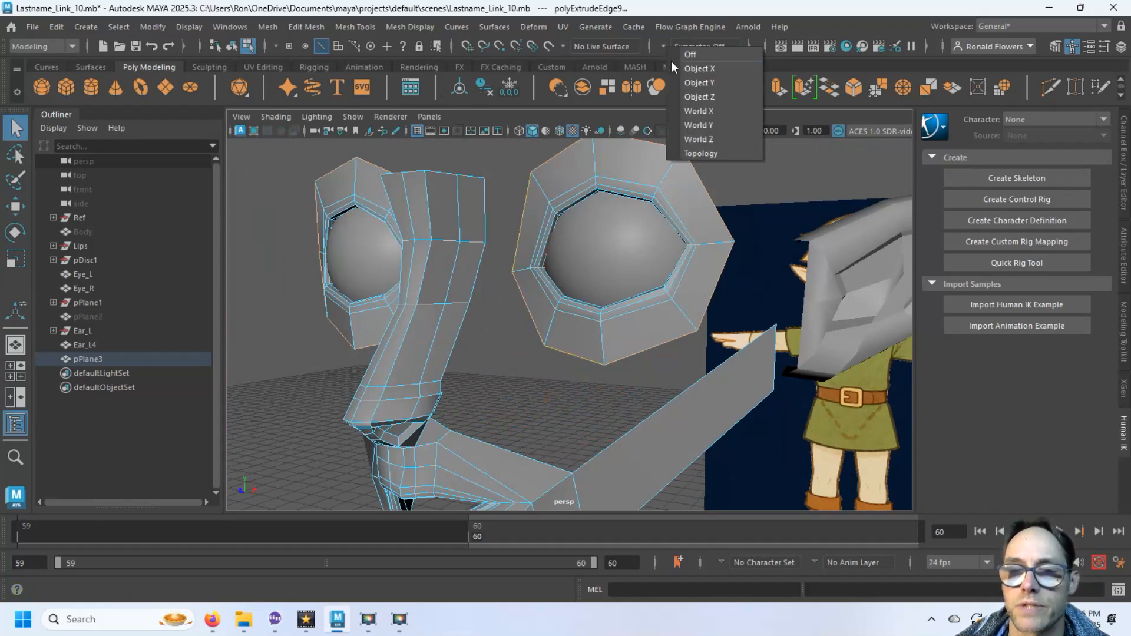
pyautogui.click(686, 69)
pyautogui.click(538, 386)
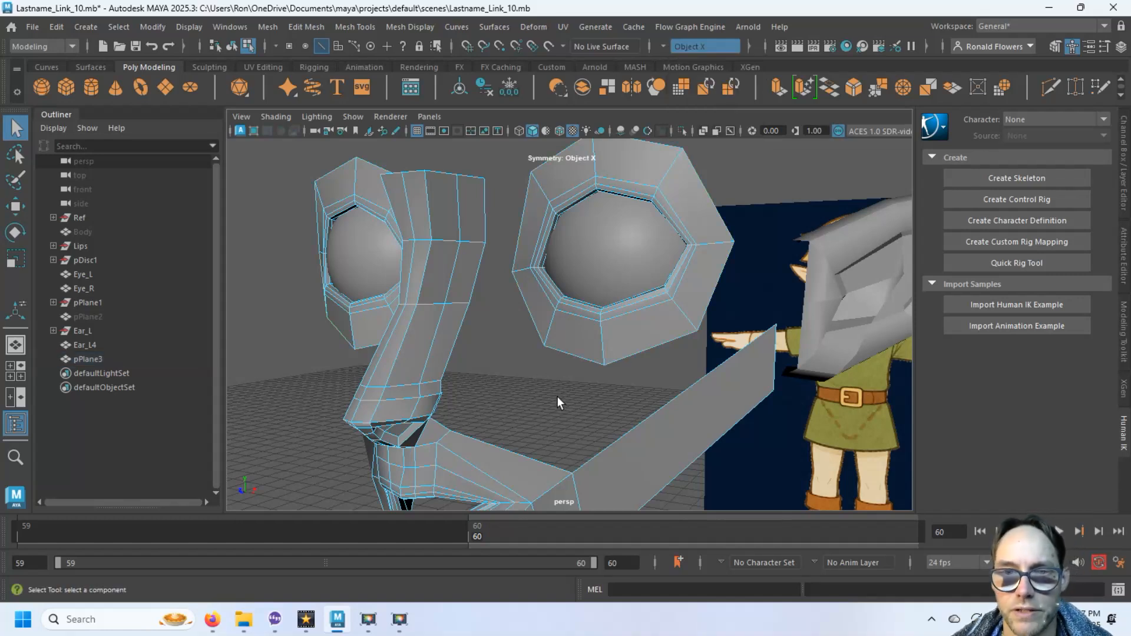
# Step: Raise the lower inner corner vertex of the eye ring's outer border, mirrored on both sides
pyautogui.press('F9')
pyautogui.moveTo(570, 356)
pyautogui.keyDown('alt'); pyautogui.mouseDown()
pyautogui.moveTo(612, 359)
pyautogui.moveTo(572, 366)
pyautogui.mouseUp(); pyautogui.keyUp('alt')
pyautogui.click(550, 352)
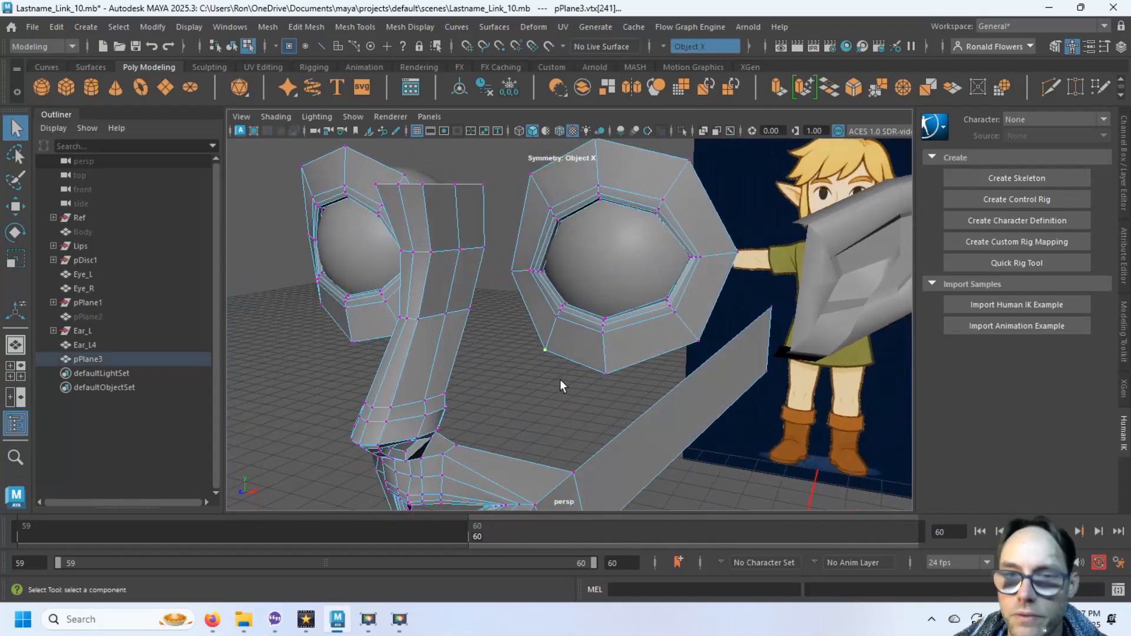
pyautogui.press('w')
pyautogui.keyDown('alt'); pyautogui.moveTo(566, 386); pyautogui.dragTo(521, 352); pyautogui.keyUp('alt')
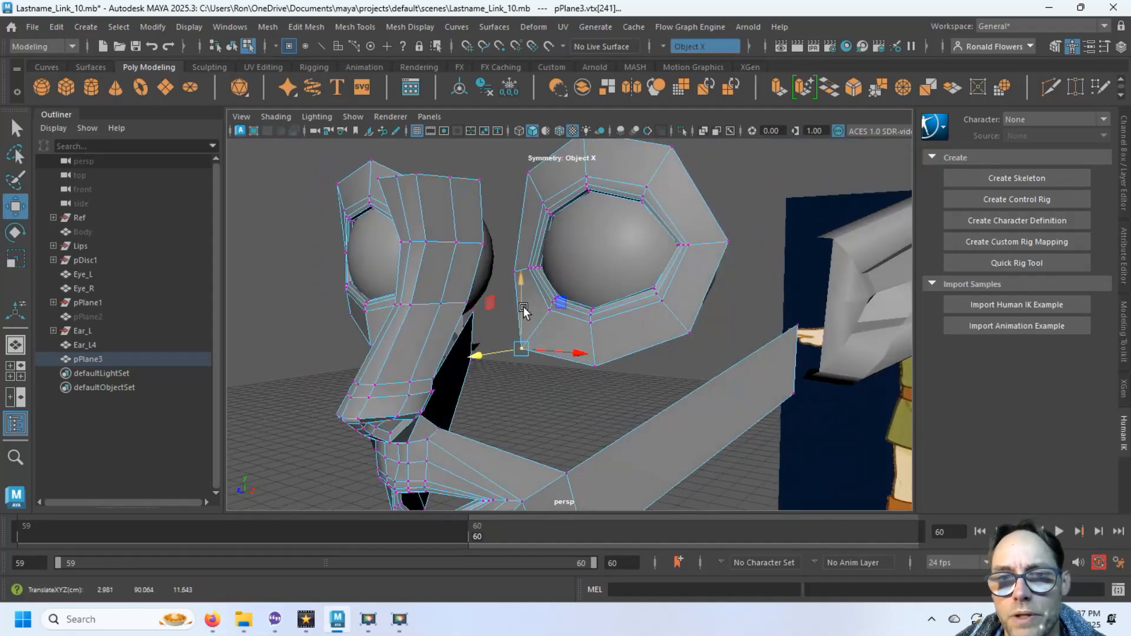
pyautogui.moveTo(524, 306); pyautogui.dragTo(522, 284)
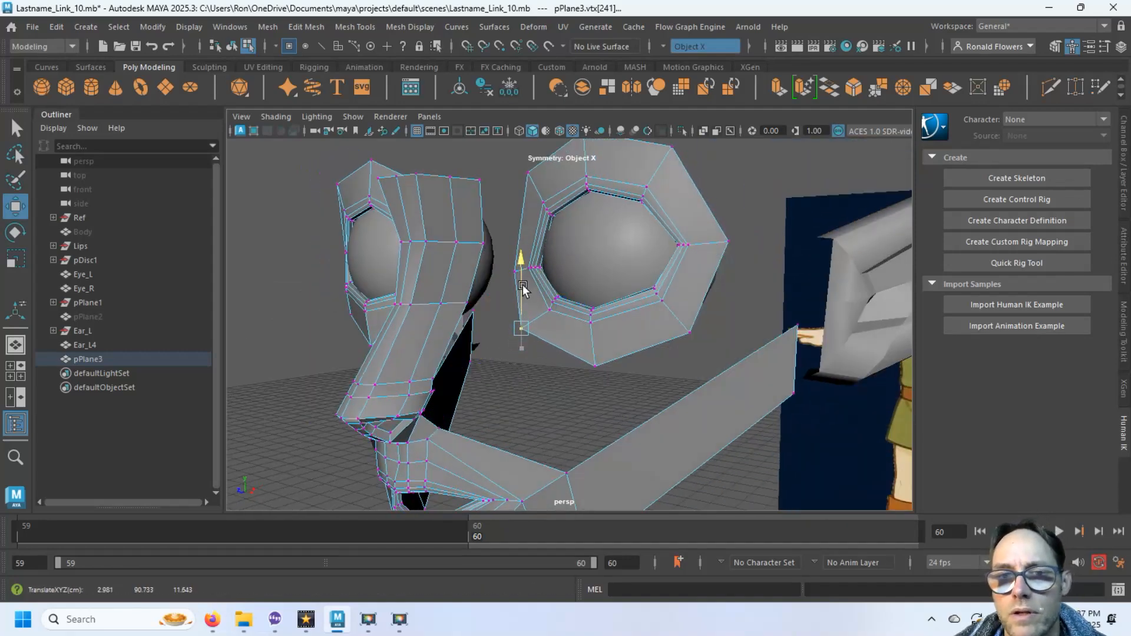
pyautogui.keyDown('alt'); pyautogui.moveTo(568, 383); pyautogui.dragTo(540, 380); pyautogui.keyUp('alt')
# Step: Pull the vertices along the inner side and top of the eye ring's outer border forward to follow the nose bridge, mirrored on both sides
pyautogui.click(578, 356)
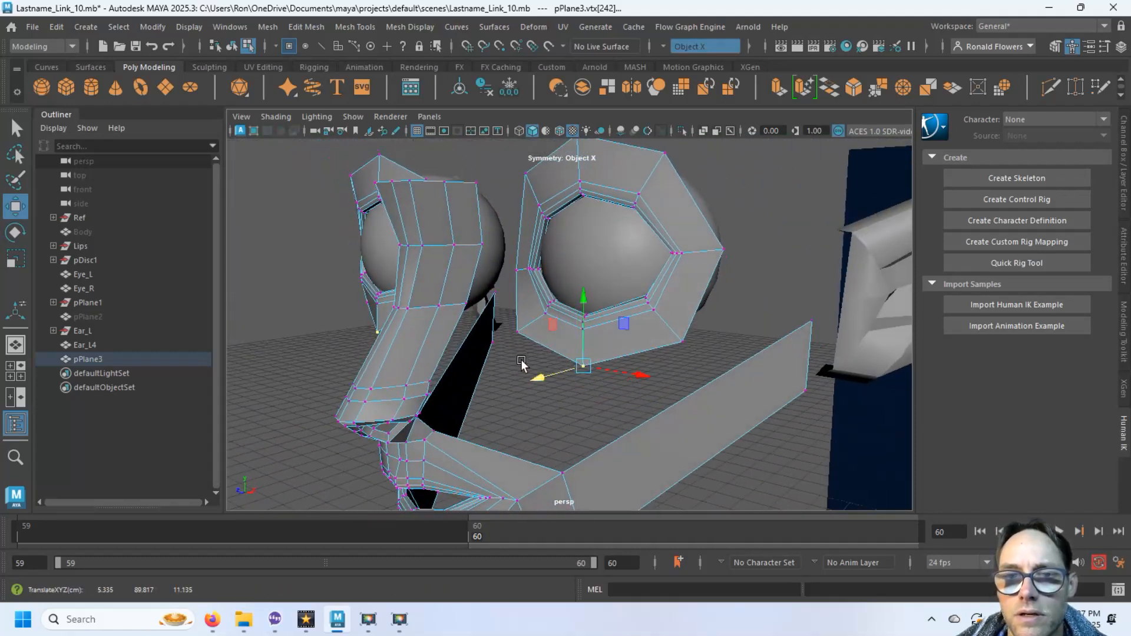
pyautogui.click(519, 331)
pyautogui.moveTo(491, 343); pyautogui.dragTo(472, 315)
pyautogui.click(514, 302)
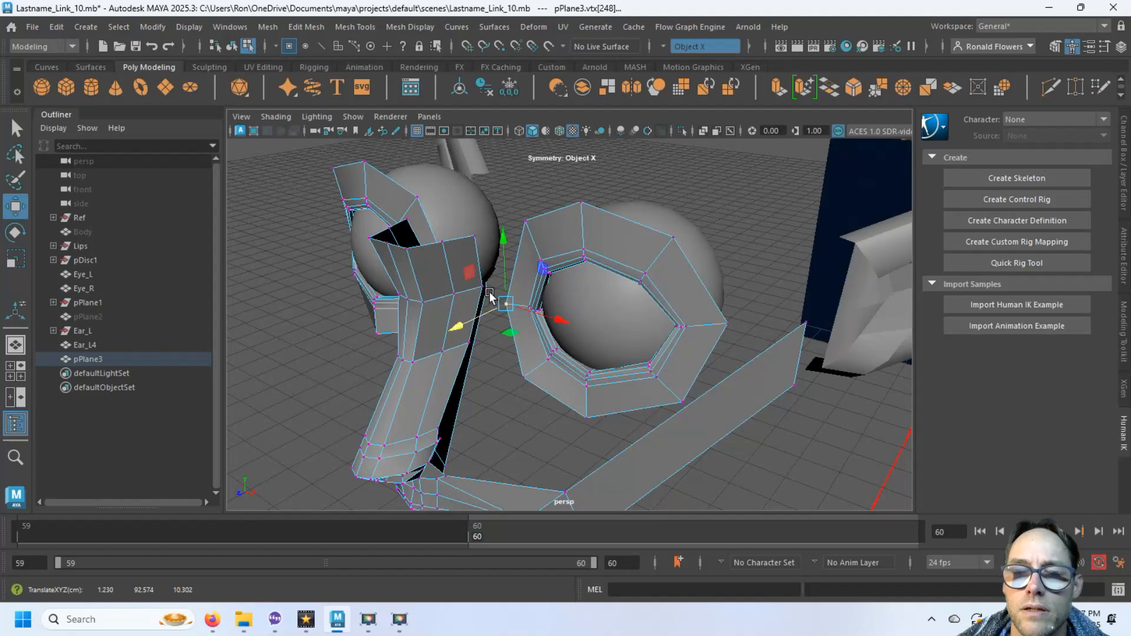
pyautogui.click(499, 226)
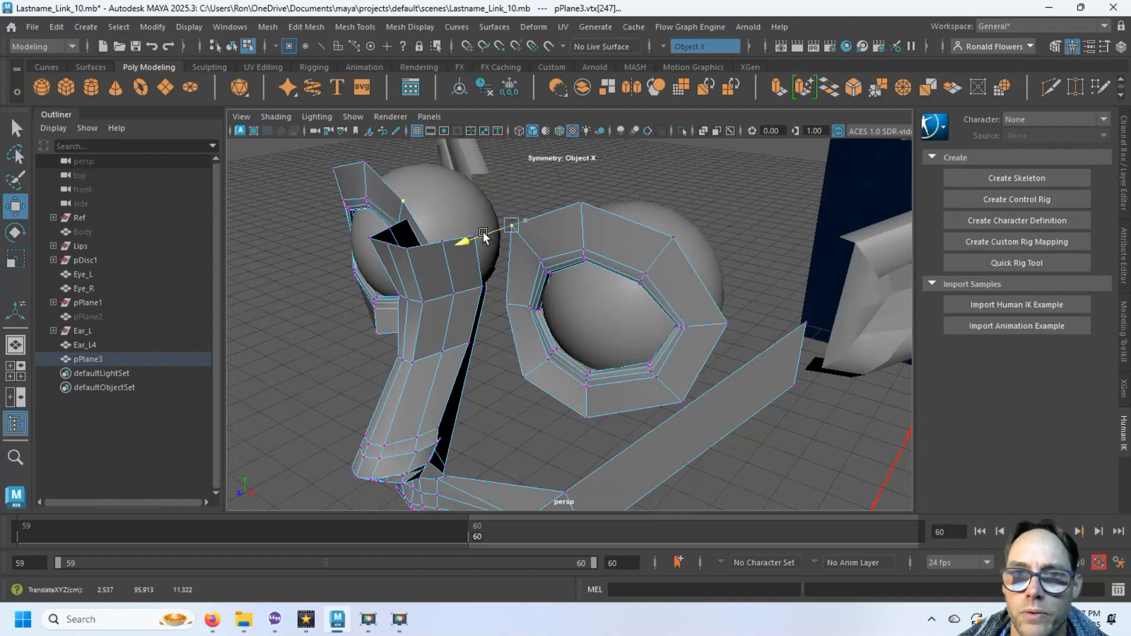
pyautogui.moveTo(483, 234); pyautogui.dragTo(475, 236)
pyautogui.click(580, 211)
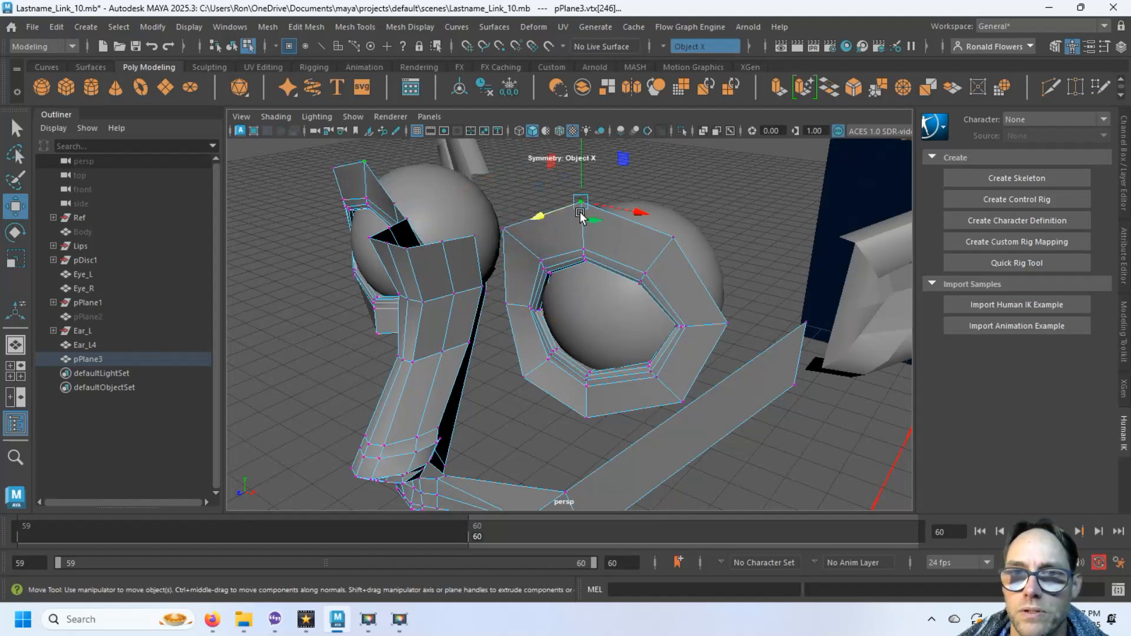
pyautogui.keyDown('alt'); pyautogui.moveTo(543, 214); pyautogui.dragTo(575, 224); pyautogui.keyUp('alt')
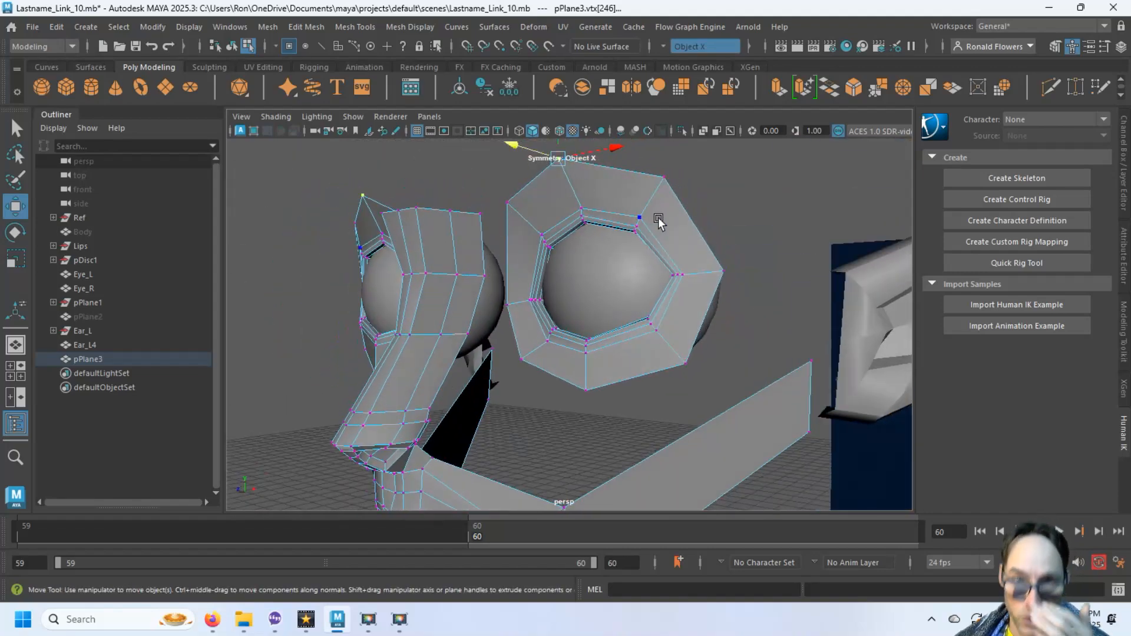
pyautogui.keyDown('alt'); pyautogui.moveTo(660, 222); pyautogui.dragTo(514, 368); pyautogui.keyUp('alt')
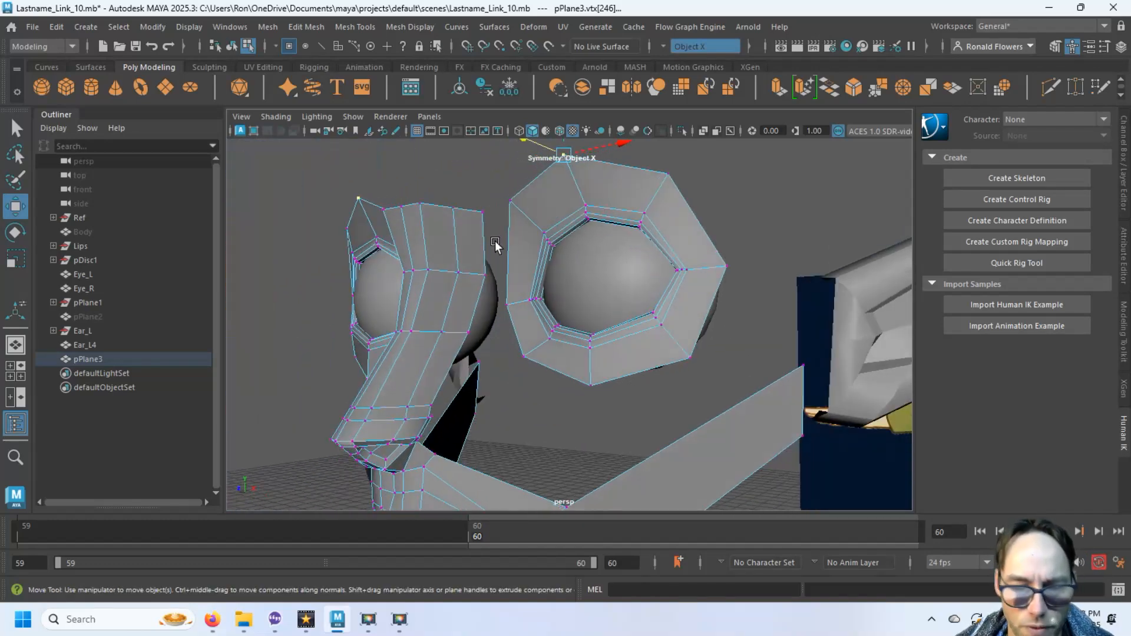
# Step: Bridge the two inner border edges of the eye ring to the facing side edges of the upper nose on both sides
pyautogui.press('F10')
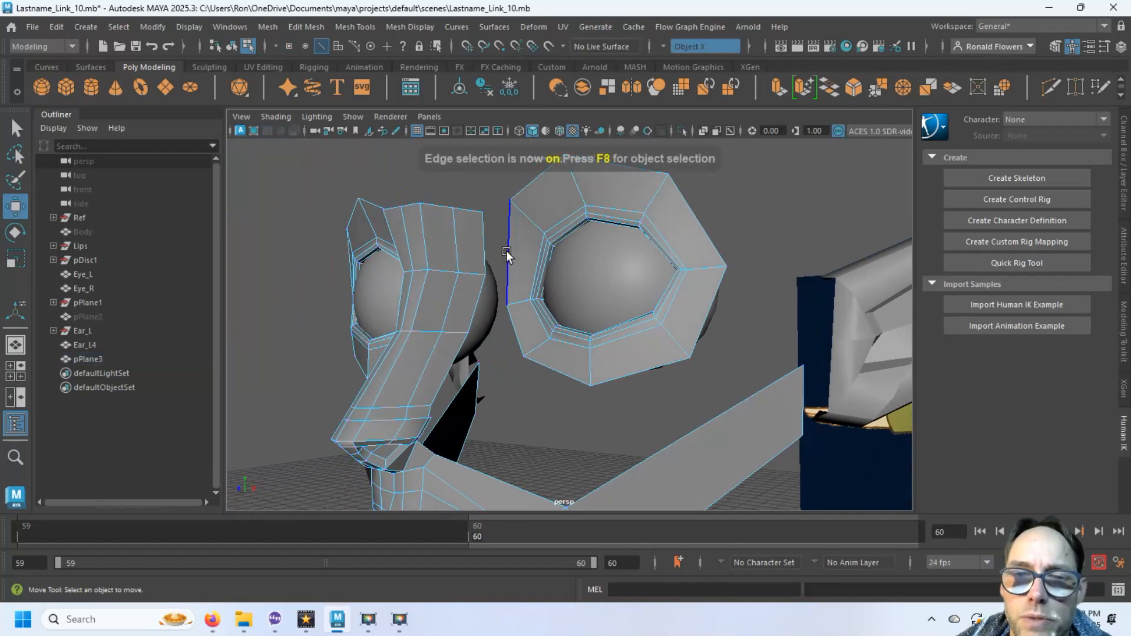
pyautogui.click(506, 252)
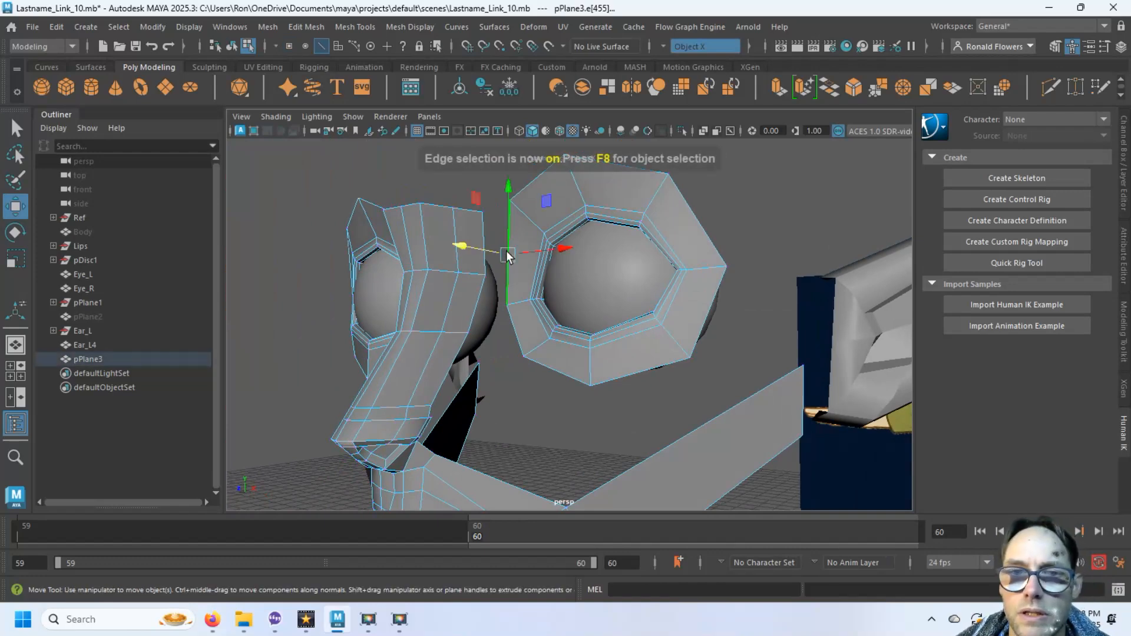
pyautogui.press('q')
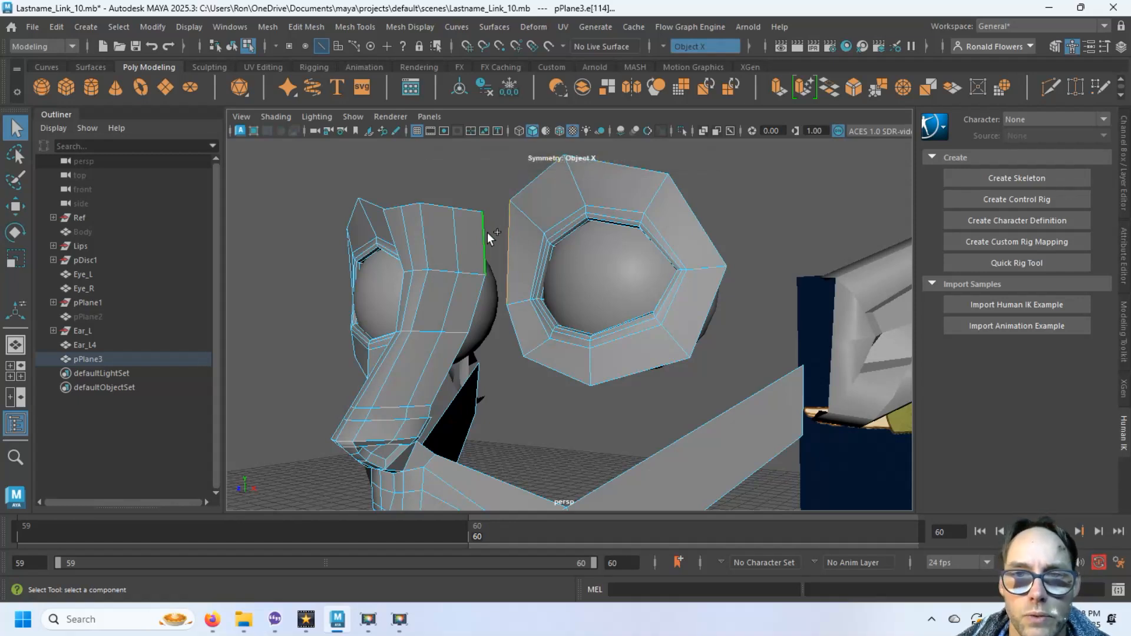
pyautogui.keyDown('shift'); pyautogui.moveTo(488, 233); pyautogui.dragTo(472, 405, button='right'); pyautogui.keyUp('shift')
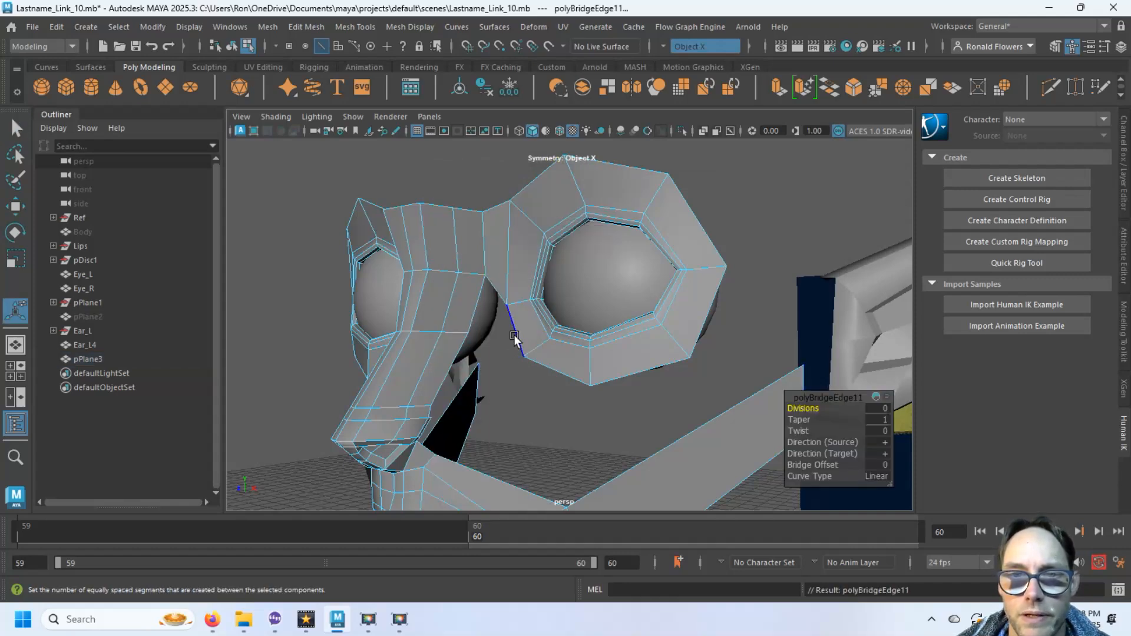
pyautogui.click(488, 309)
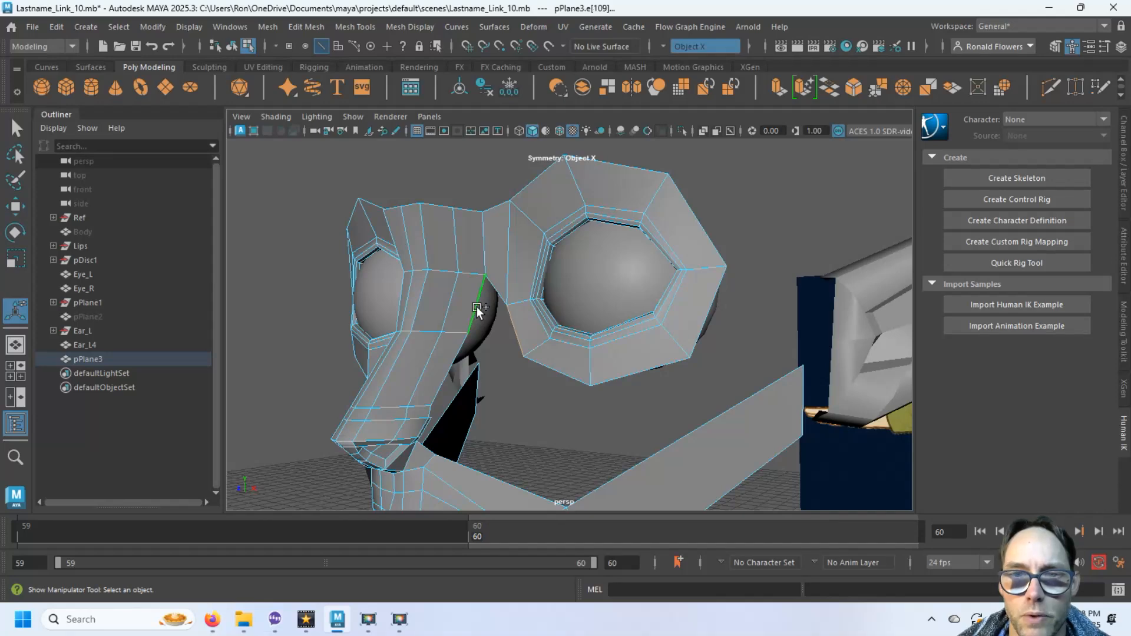
pyautogui.keyDown('shift'); pyautogui.moveTo(517, 326); pyautogui.dragTo(519, 497, button='right'); pyautogui.keyUp('shift')
pyautogui.keyDown('alt'); pyautogui.moveTo(527, 447); pyautogui.dragTo(536, 345); pyautogui.keyUp('alt')
# Step: Reposition the eye ring's lower inner corner vertex beside the nose, mirrored on both sides
pyautogui.press('q')
pyautogui.press('F9')
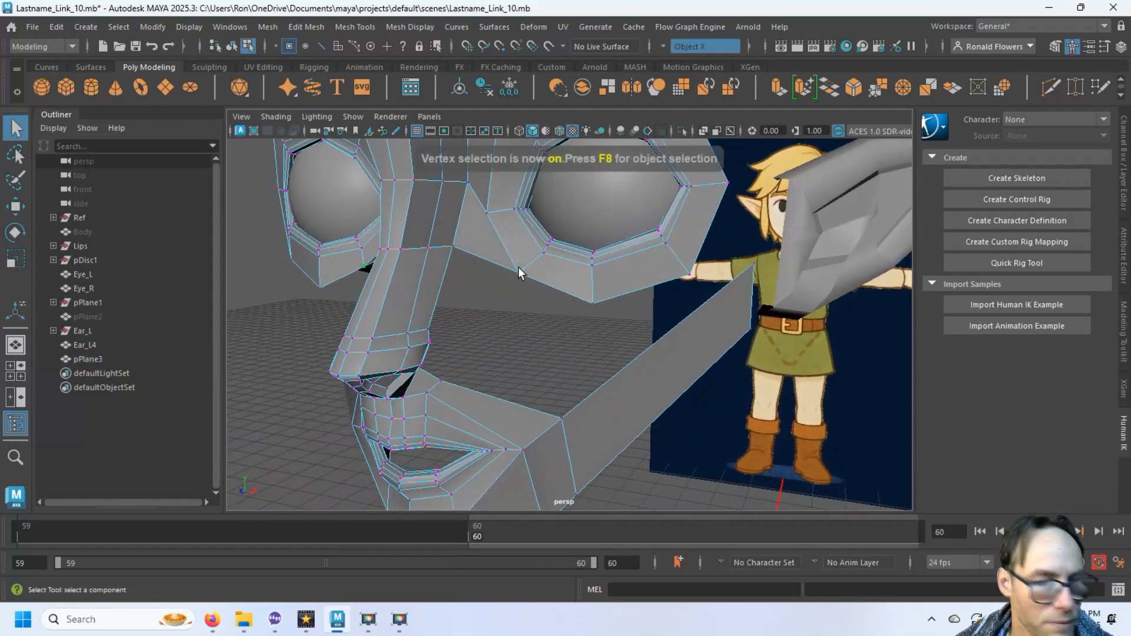
pyautogui.click(505, 273)
pyautogui.press('w')
pyautogui.moveTo(505, 273); pyautogui.dragTo(415, 286)
pyautogui.click(538, 295)
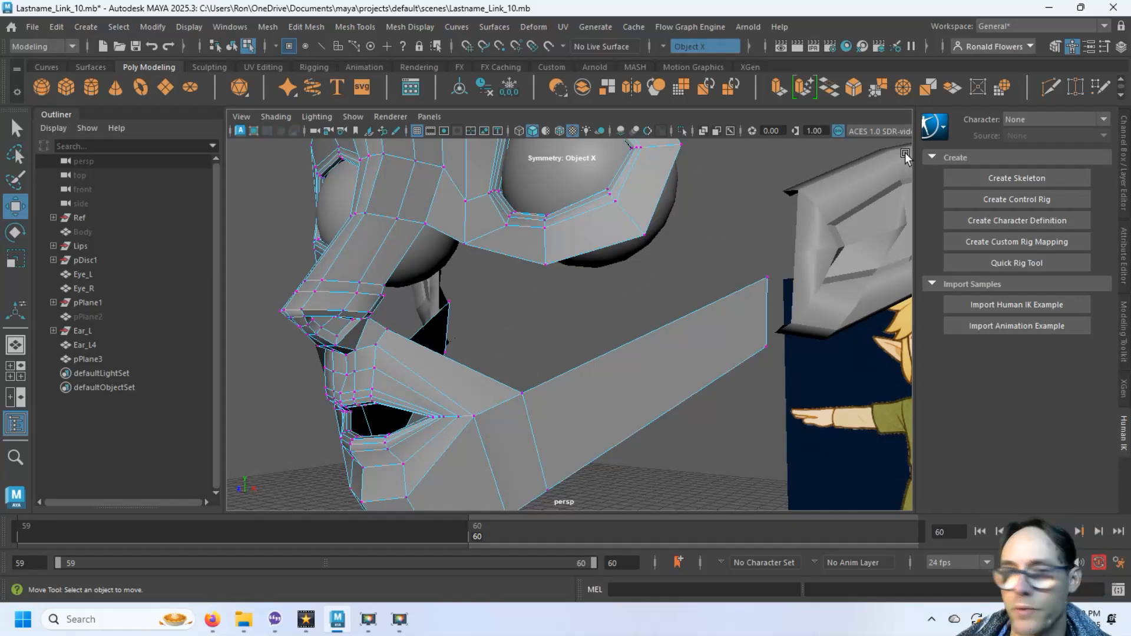
# Step: Cut a new edge across the jaw strip just behind the cheek, about 16% along its upper edge, mirrored on both sides
pyautogui.click(1051, 87)
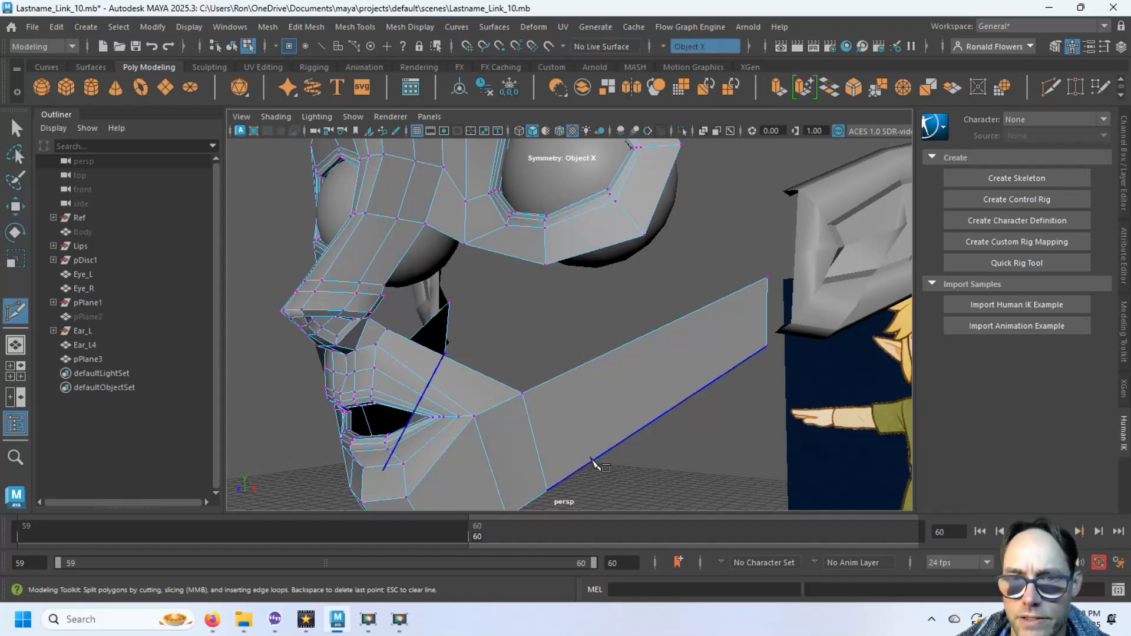
pyautogui.click(591, 463)
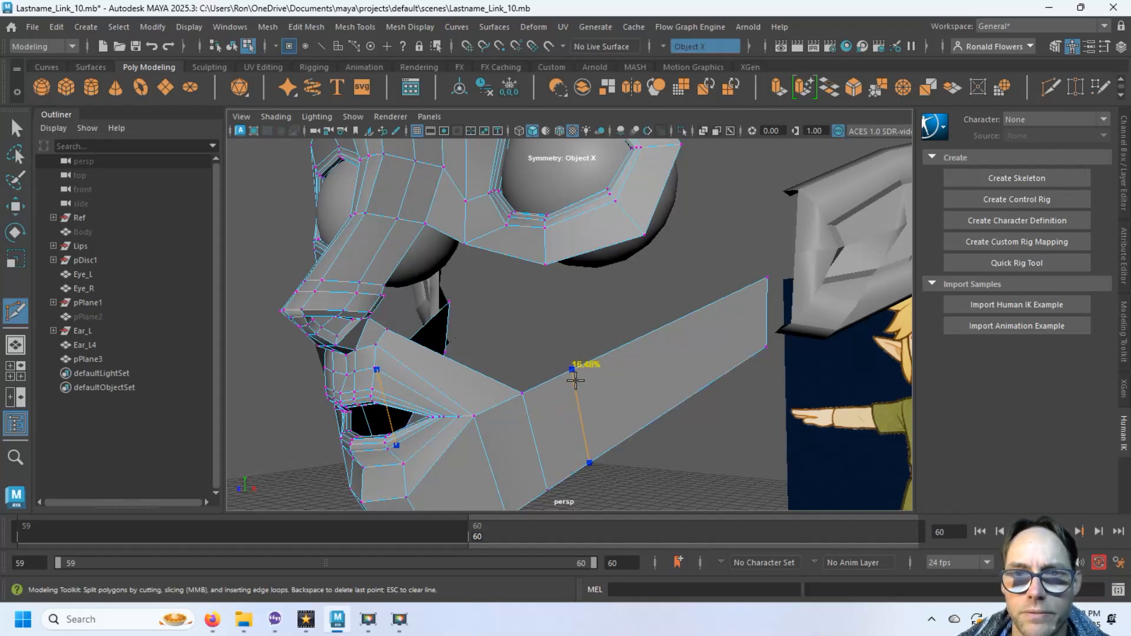
pyautogui.click(574, 380)
pyautogui.press('q')
pyautogui.keyDown('alt'); pyautogui.moveTo(574, 380); pyautogui.dragTo(686, 420); pyautogui.keyUp('alt')
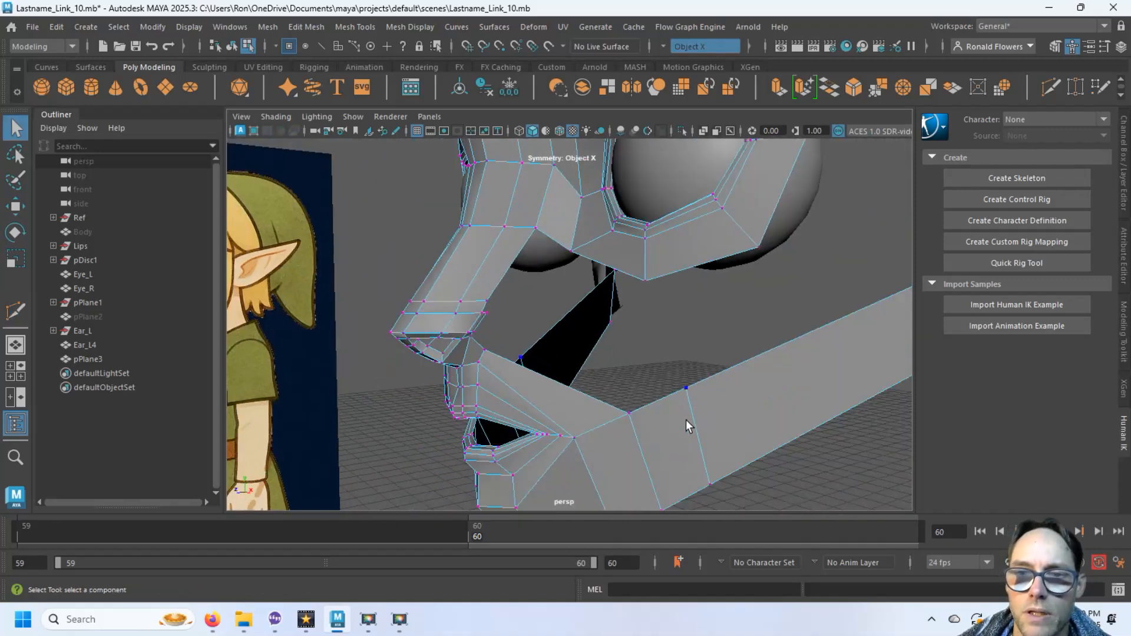
pyautogui.scroll(-3, 605, 376)
pyautogui.scroll(5, 605, 376)
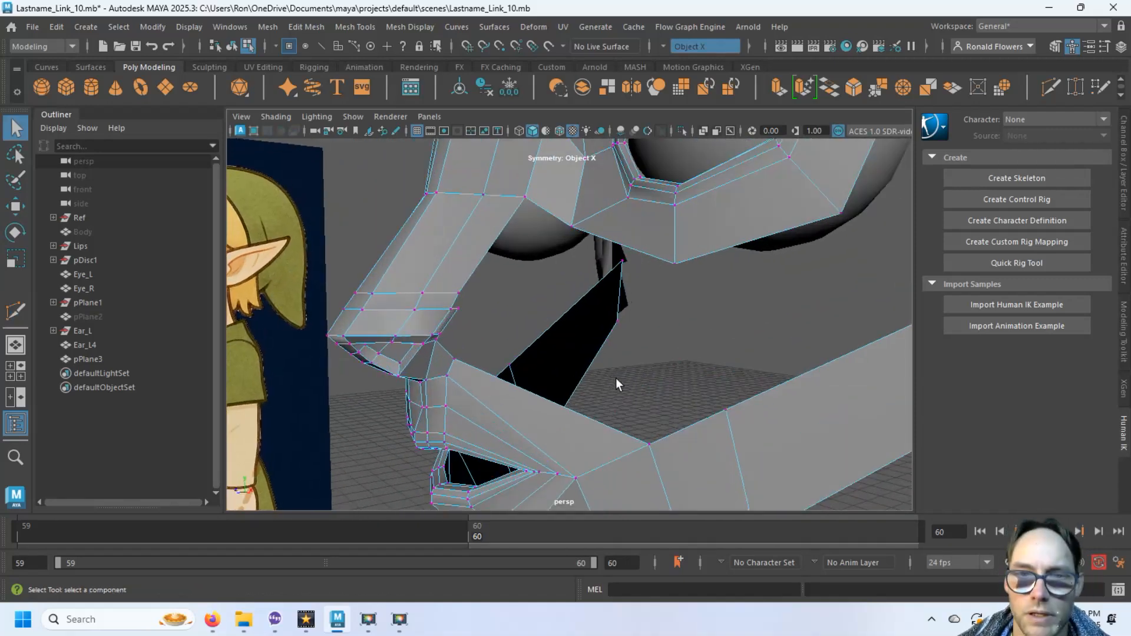
# Step: Weld the loose outer vertex on the side of the nose to the neighbouring vertex above it, mirrored on both sides
pyautogui.keyDown('alt'); pyautogui.moveTo(616, 380); pyautogui.dragTo(444, 273); pyautogui.keyUp('alt')
pyautogui.press('F10')
pyautogui.click(428, 257)
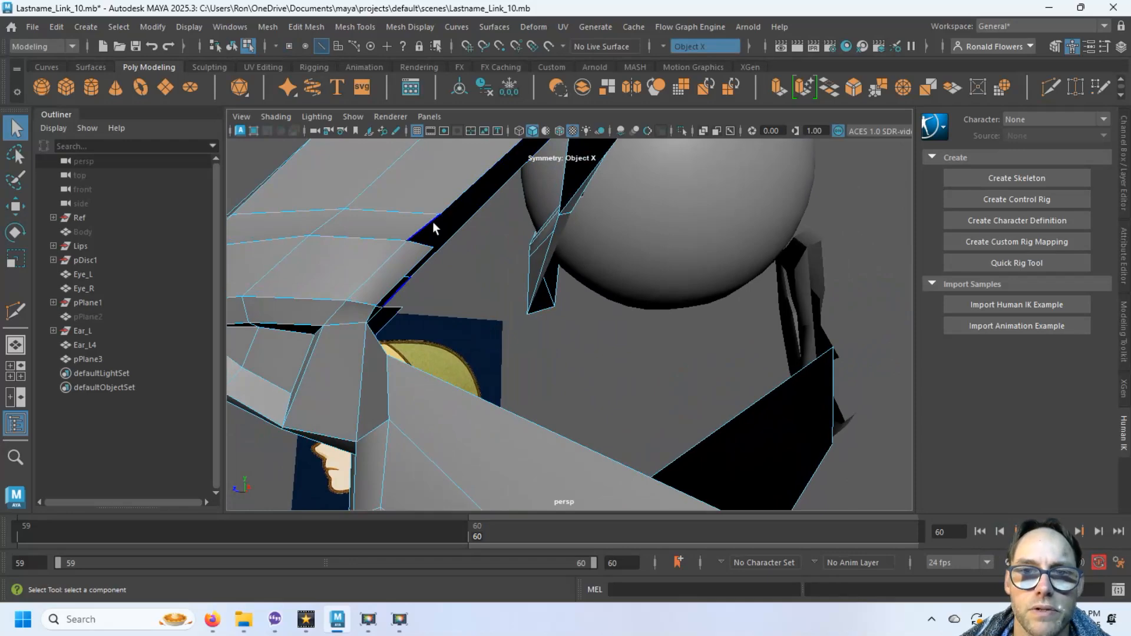
pyautogui.keyDown('alt'); pyautogui.moveTo(433, 221); pyautogui.dragTo(441, 256); pyautogui.keyUp('alt')
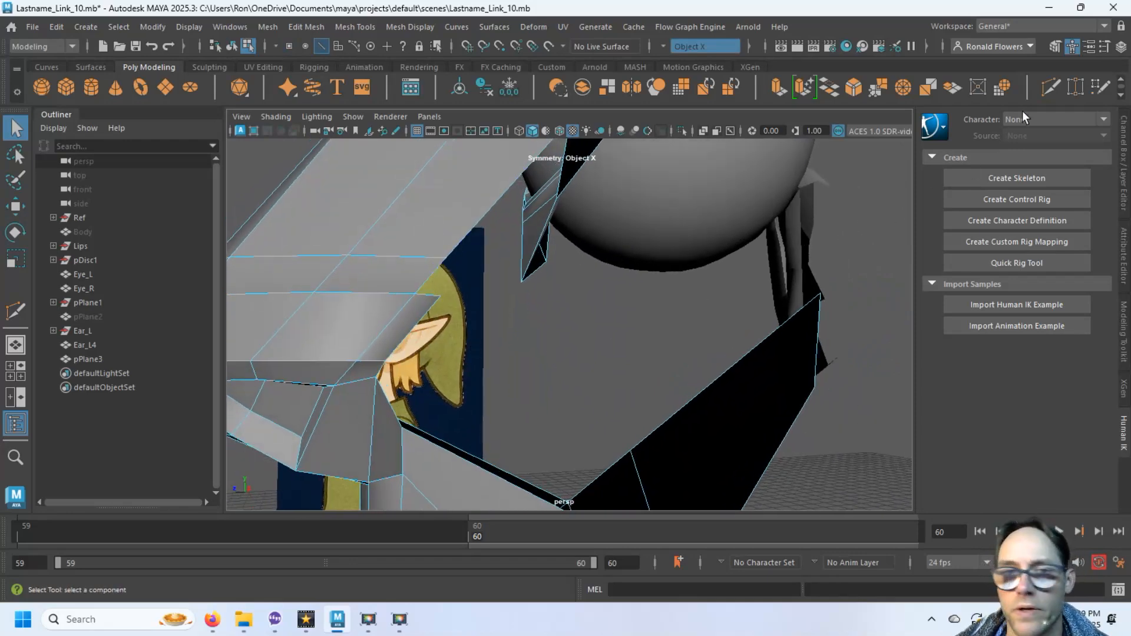
pyautogui.click(1077, 93)
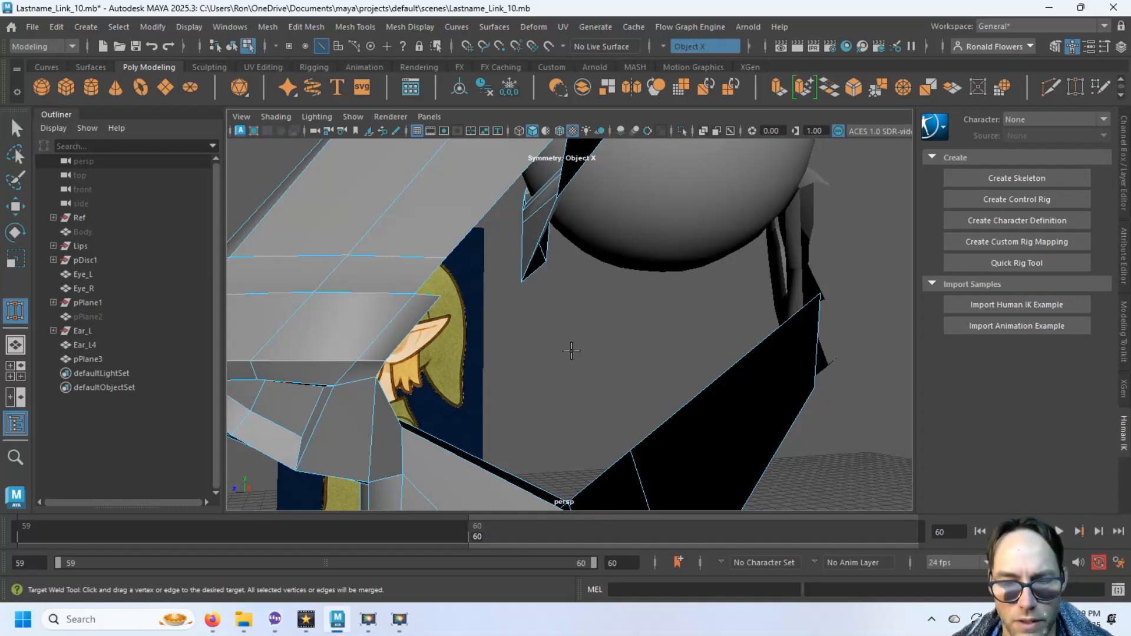
pyautogui.press('F9')
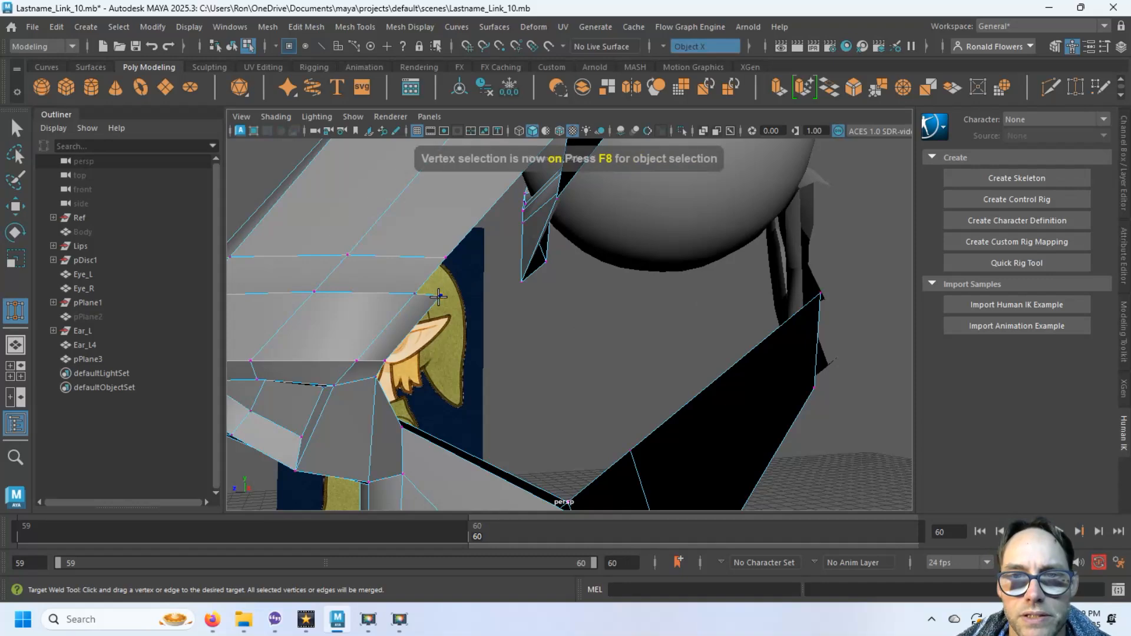
pyautogui.moveTo(438, 296); pyautogui.dragTo(447, 259)
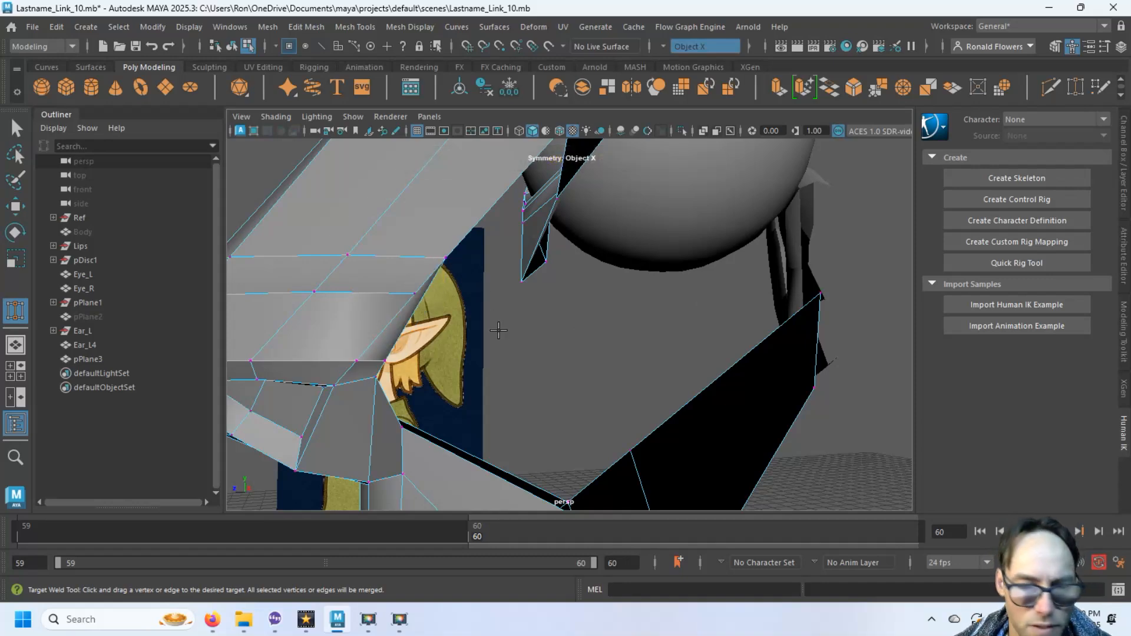
pyautogui.press('q')
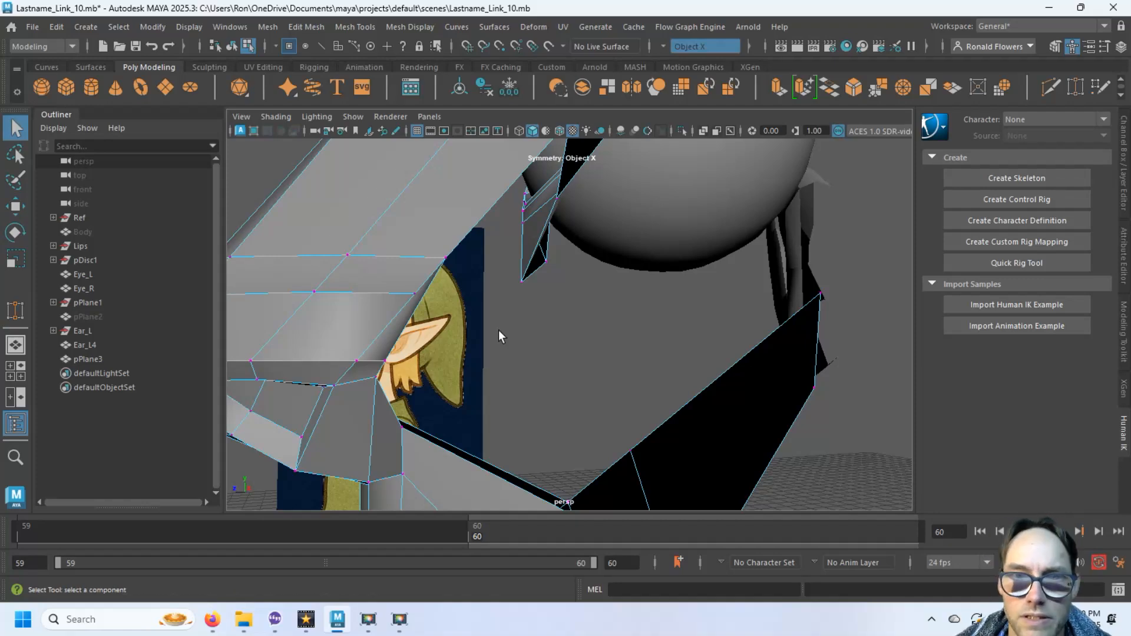
# Step: Reposition the two rear border vertices on the side of the nose above the nostril, mirrored on both sides
pyautogui.click(446, 257)
pyautogui.press('w')
pyautogui.moveTo(452, 226); pyautogui.dragTo(571, 322)
pyautogui.click(423, 290)
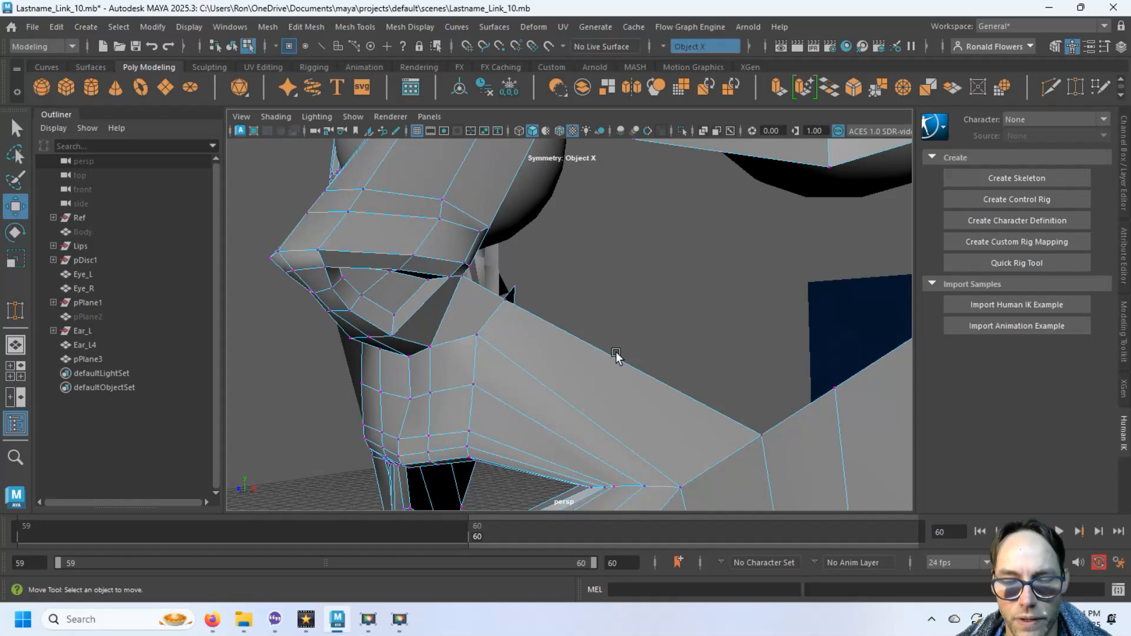
# Step: Extrude the two upper cheek border edges beside the nose on both sides, turn symmetry off, and pull the new strip upward
pyautogui.press('F10')
pyautogui.click(589, 345)
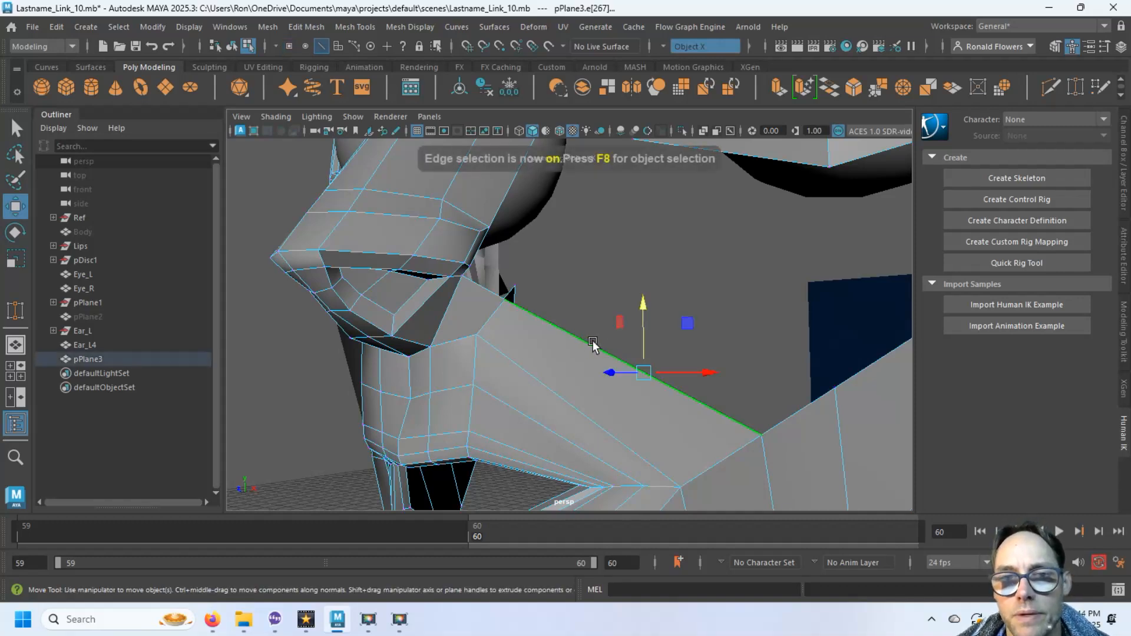
pyautogui.keyDown('shift'); pyautogui.click(488, 287); pyautogui.keyUp('shift')
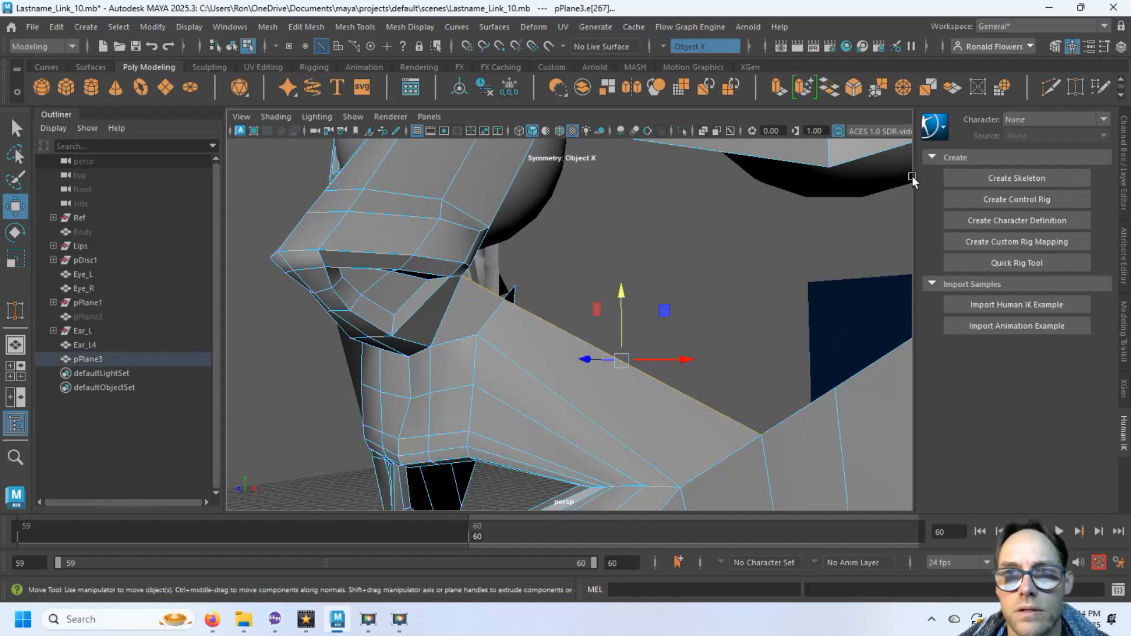
pyautogui.click(779, 87)
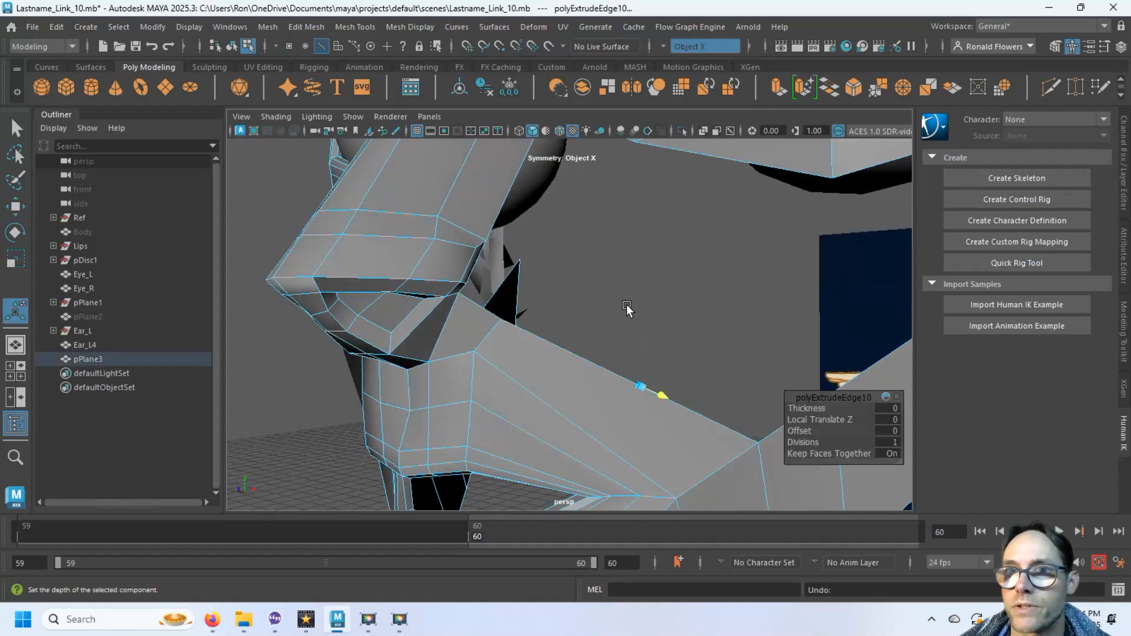
pyautogui.click(657, 44)
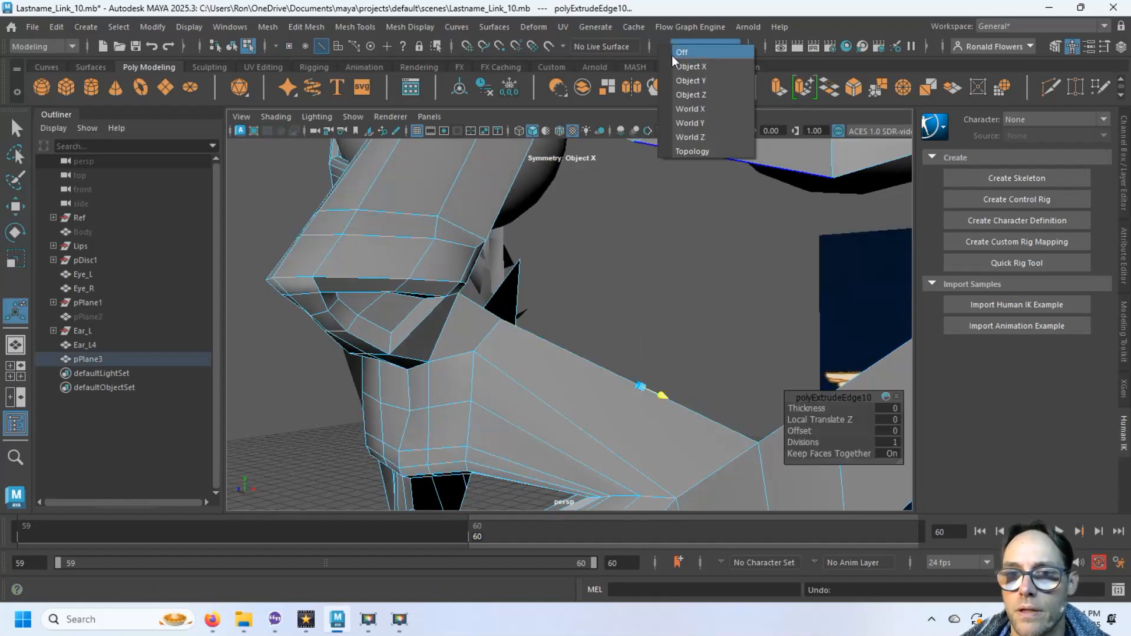
pyautogui.click(671, 56)
pyautogui.moveTo(742, 327); pyautogui.dragTo(674, 260)
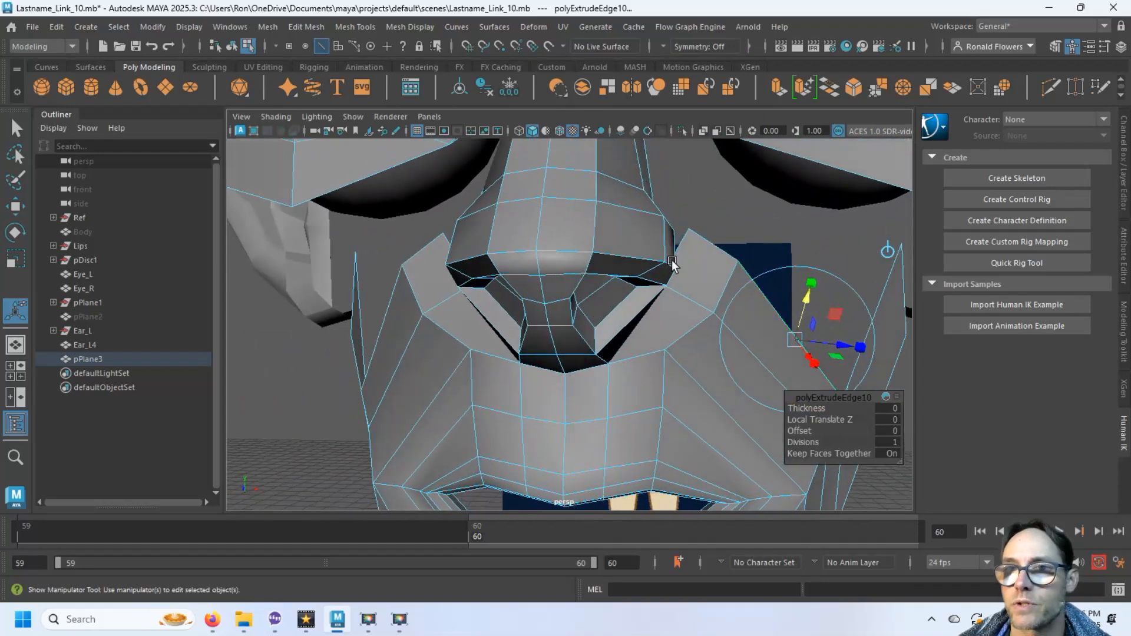
# Step: Restore Object X symmetry and set the cheek edge extrusion to 2 divisions
pyautogui.click(664, 46)
pyautogui.click(678, 68)
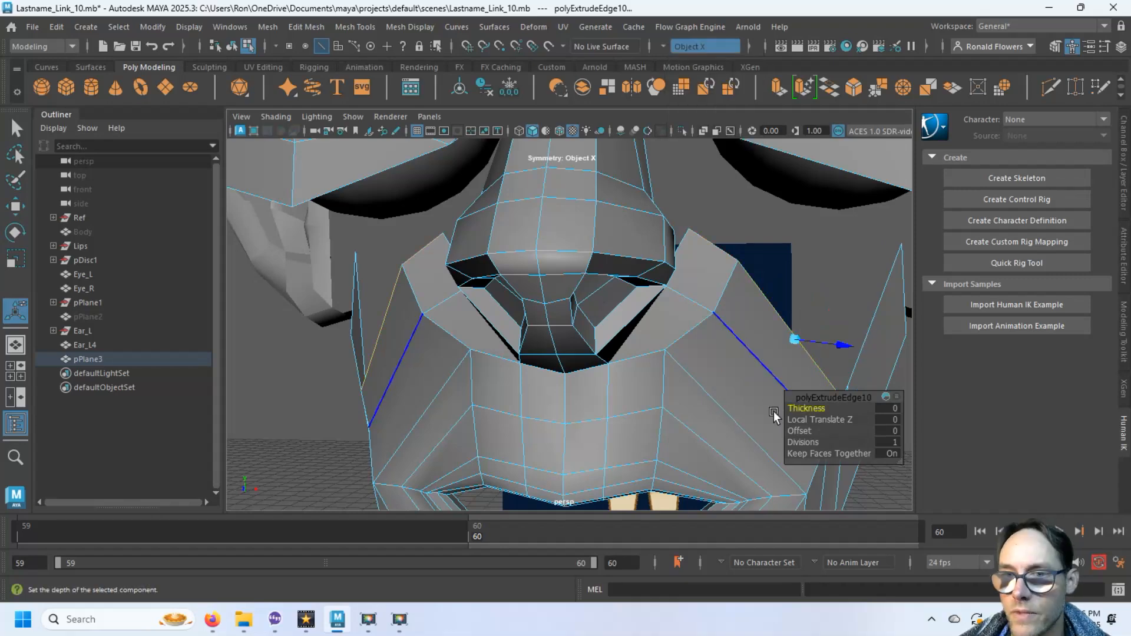
pyautogui.keyDown('alt'); pyautogui.moveTo(766, 412); pyautogui.dragTo(702, 354); pyautogui.keyUp('alt')
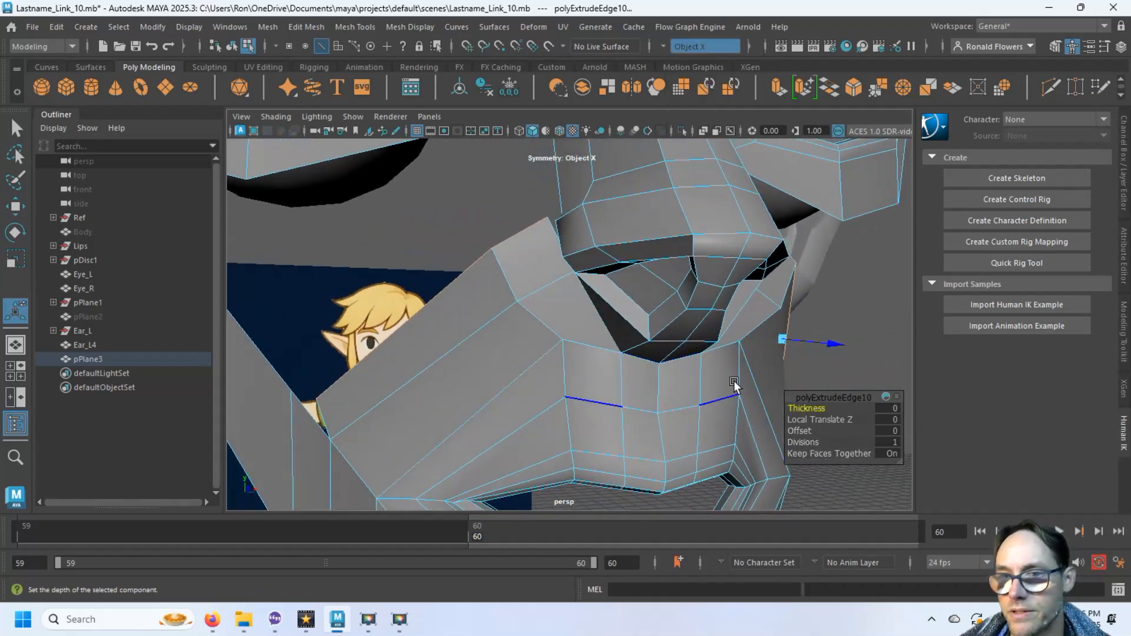
pyautogui.click(813, 442)
pyautogui.moveTo(814, 442); pyautogui.dragTo(821, 442)
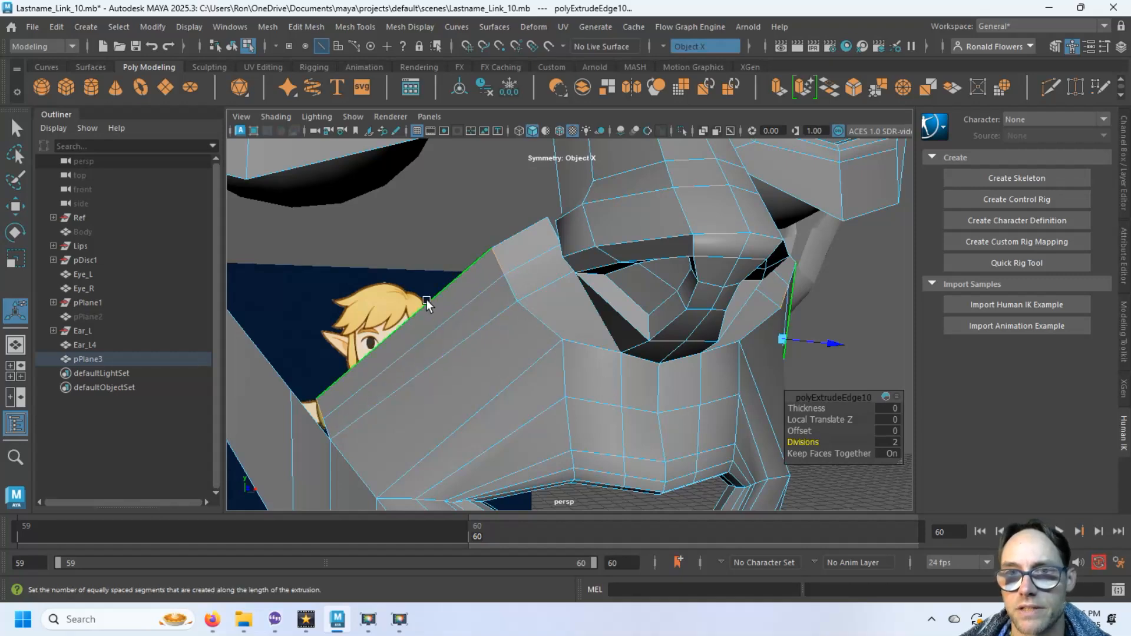
pyautogui.keyDown('alt'); pyautogui.moveTo(501, 295); pyautogui.dragTo(653, 305); pyautogui.keyUp('alt')
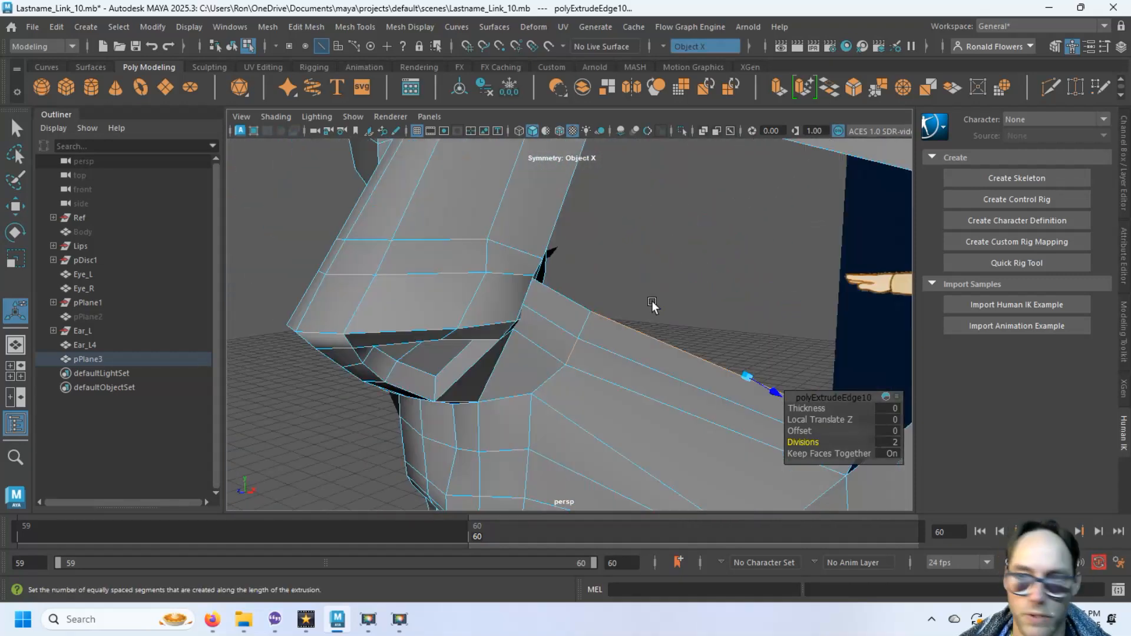
pyautogui.press('q')
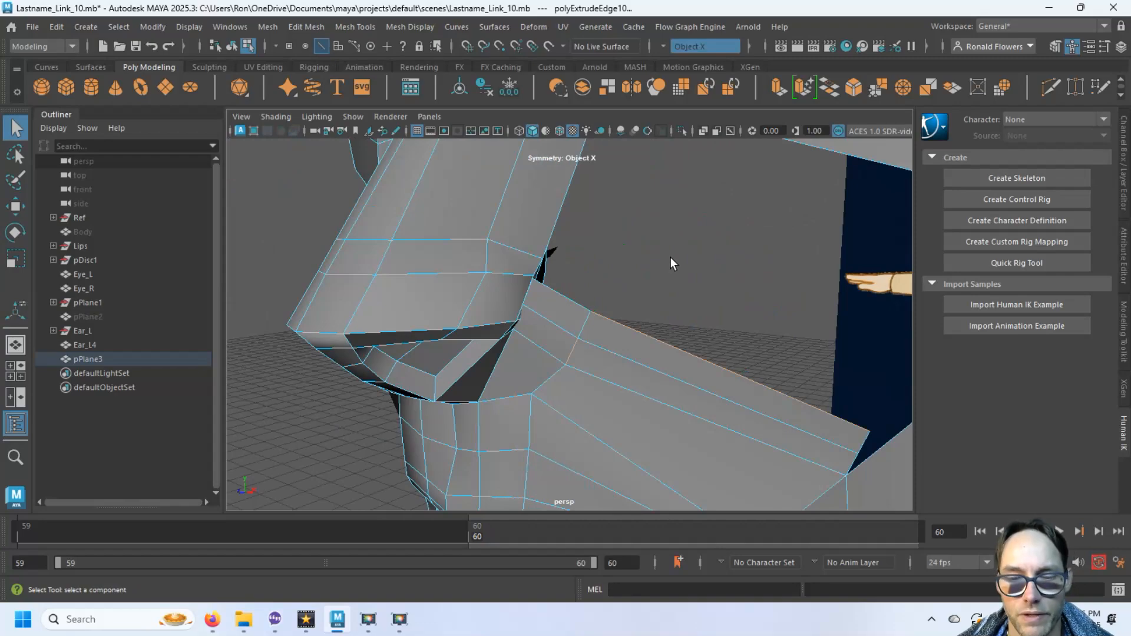
# Step: Move the top inner corner vertex of the extruded cheek strip away from the side of the nose, mirrored on both sides
pyautogui.press('F9')
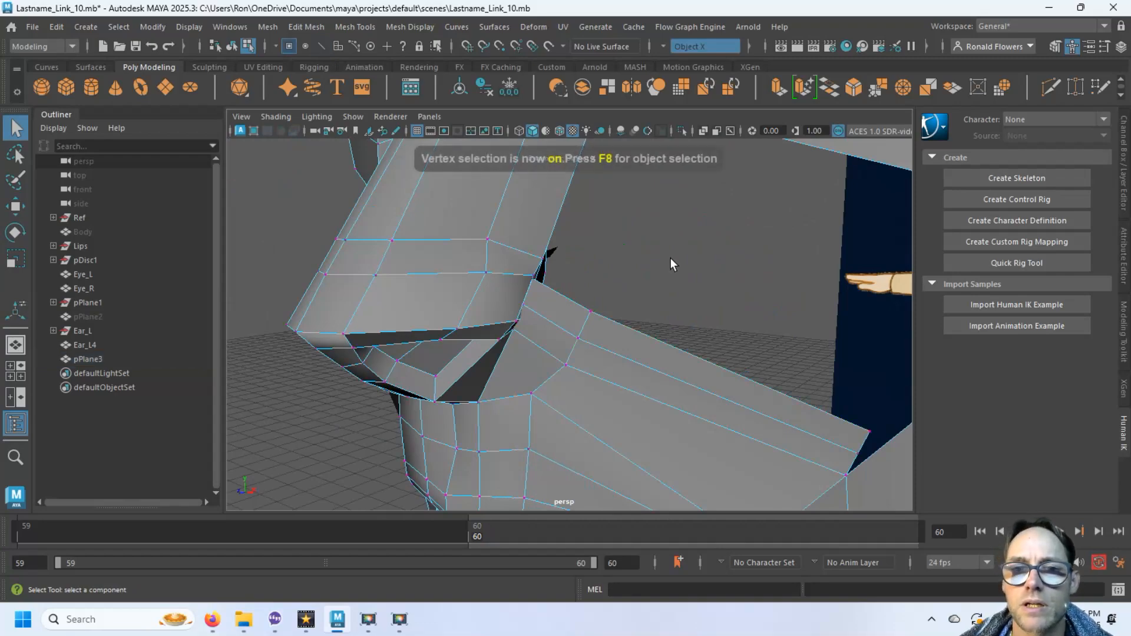
pyautogui.keyDown('alt'); pyautogui.moveTo(671, 258); pyautogui.dragTo(659, 297); pyautogui.keyUp('alt')
pyautogui.click(666, 266)
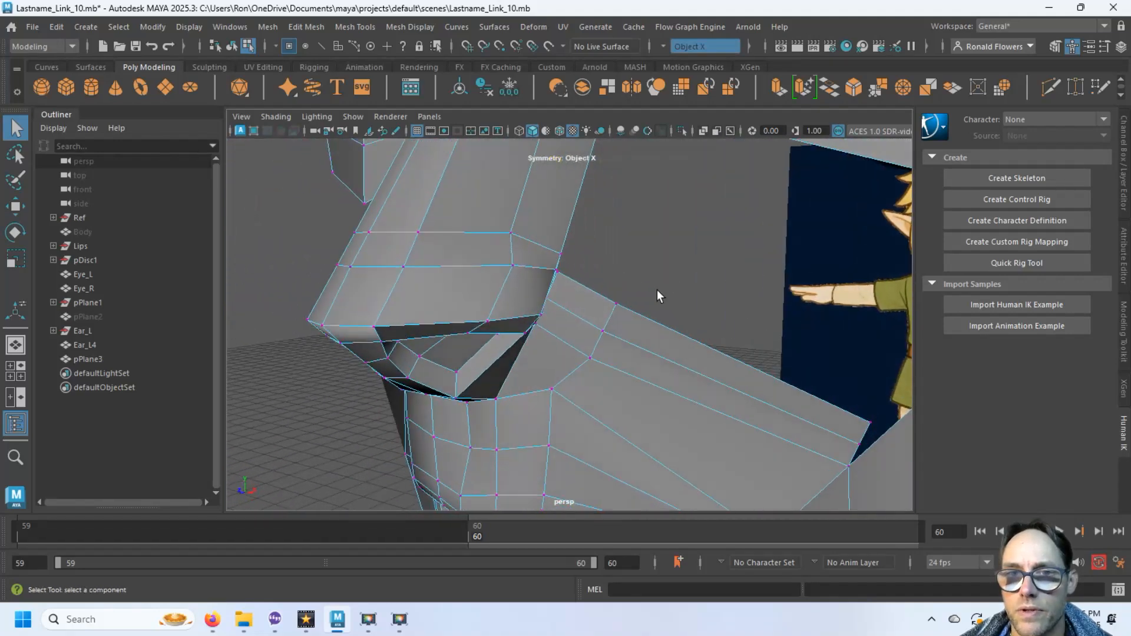
pyautogui.keyDown('shift'); pyautogui.click(568, 289); pyautogui.keyUp('shift')
pyautogui.press('w')
pyautogui.moveTo(560, 309); pyautogui.dragTo(586, 311, button='middle')
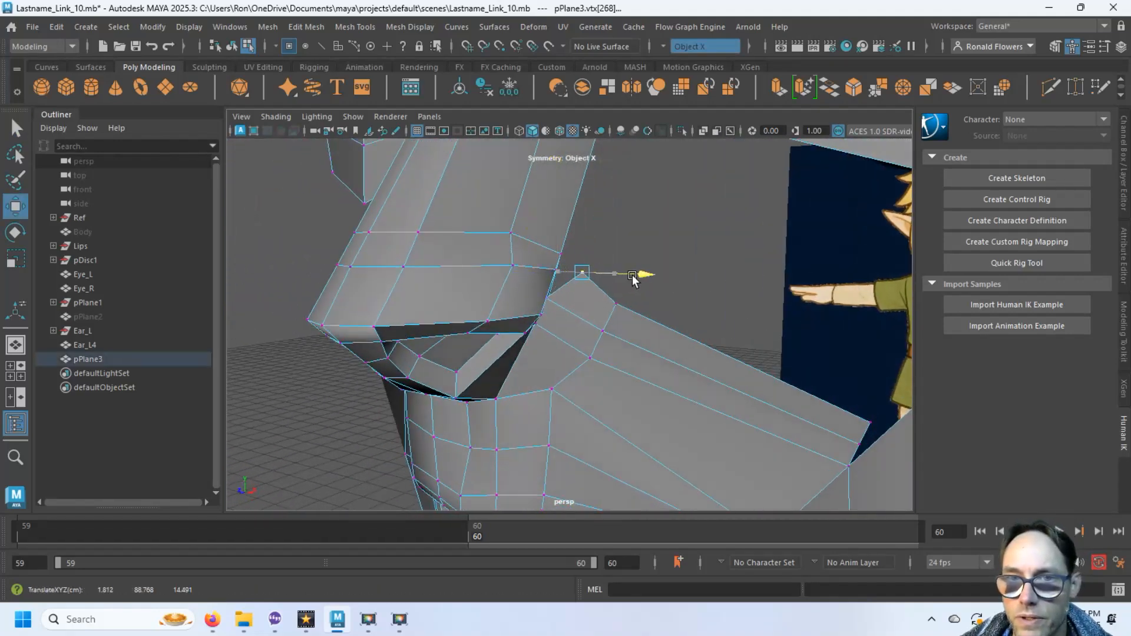
# Step: Move the middle inner vertex of the cheek strip away from the nose, mirrored on both sides
pyautogui.scroll(3, 567, 316)
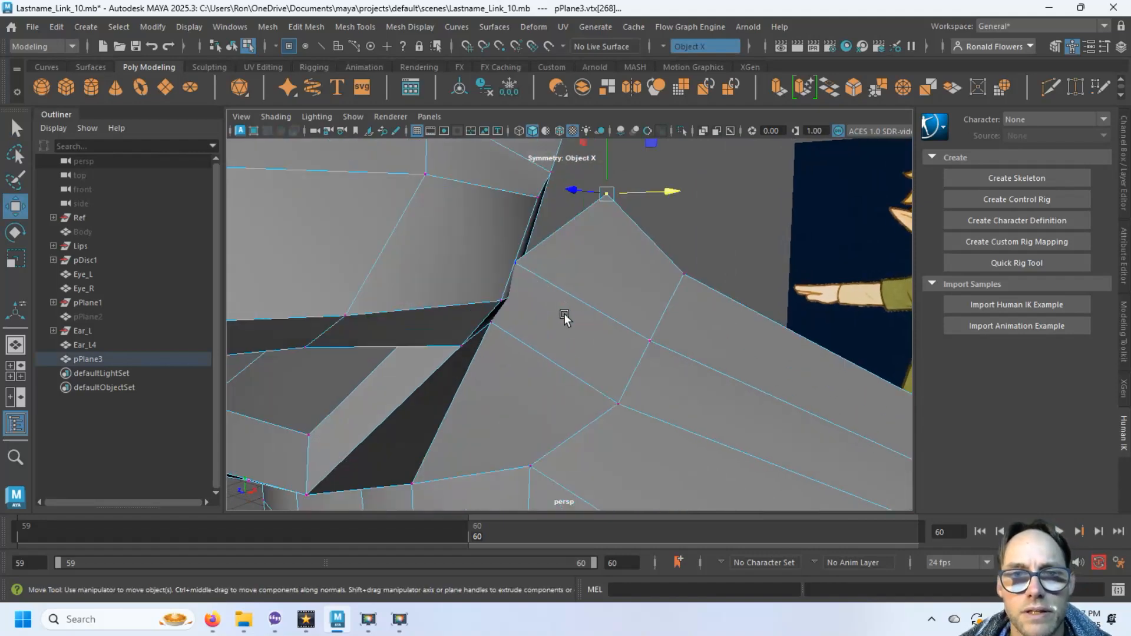
pyautogui.keyDown('alt'); pyautogui.moveTo(565, 319); pyautogui.dragTo(518, 311); pyautogui.keyUp('alt')
pyautogui.click(413, 285)
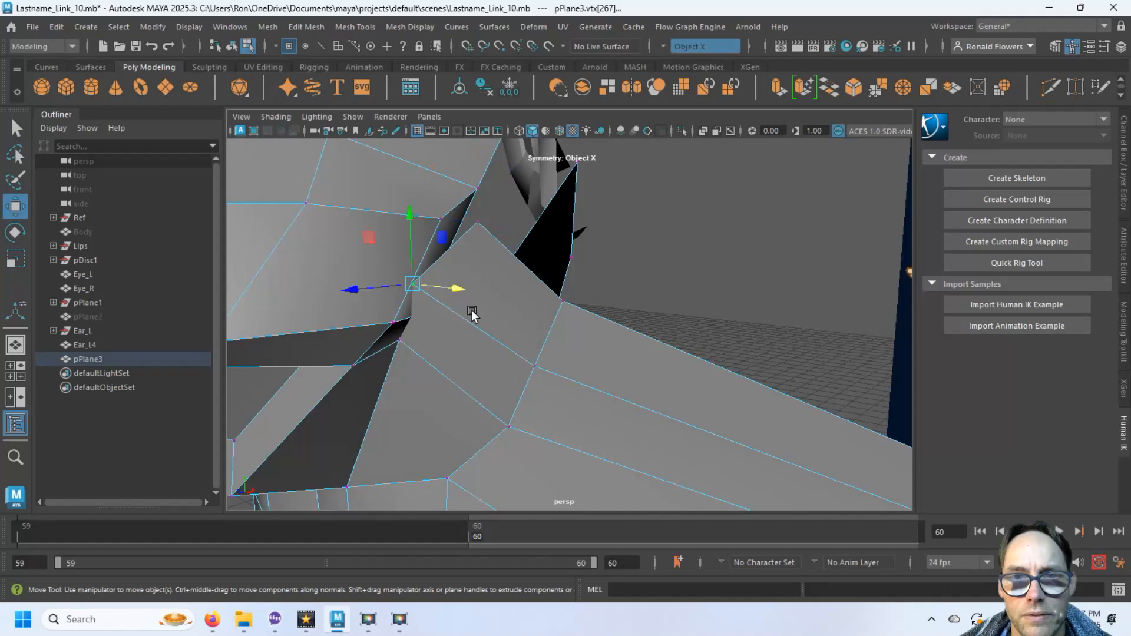
pyautogui.moveTo(470, 313); pyautogui.dragTo(513, 315, button='middle')
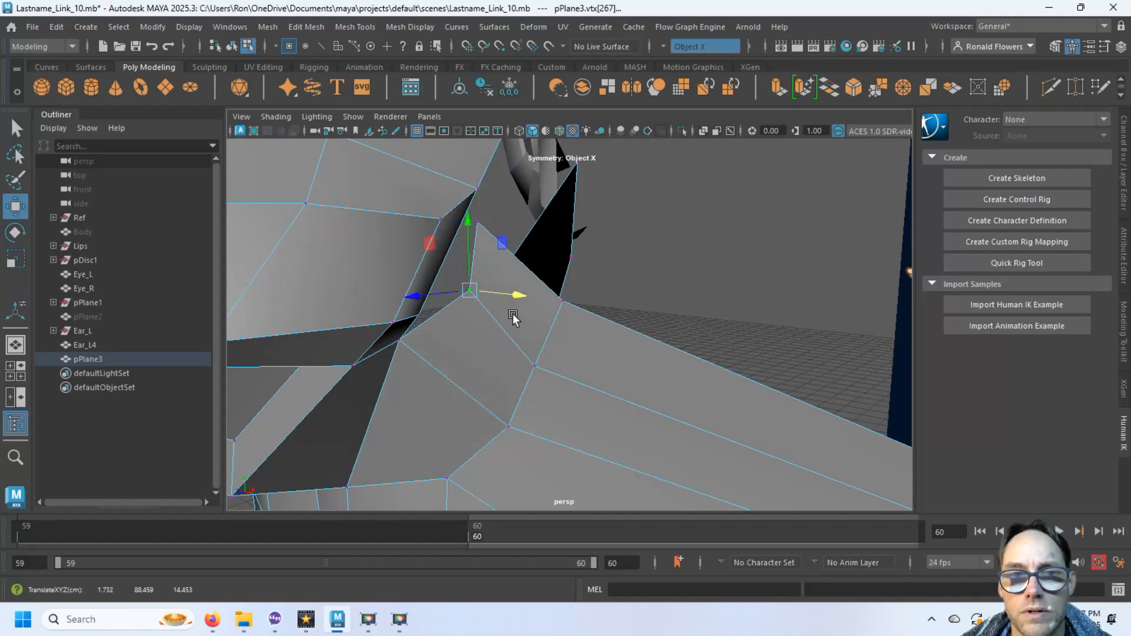
pyautogui.keyDown('alt'); pyautogui.moveTo(514, 312); pyautogui.dragTo(543, 319); pyautogui.keyUp('alt')
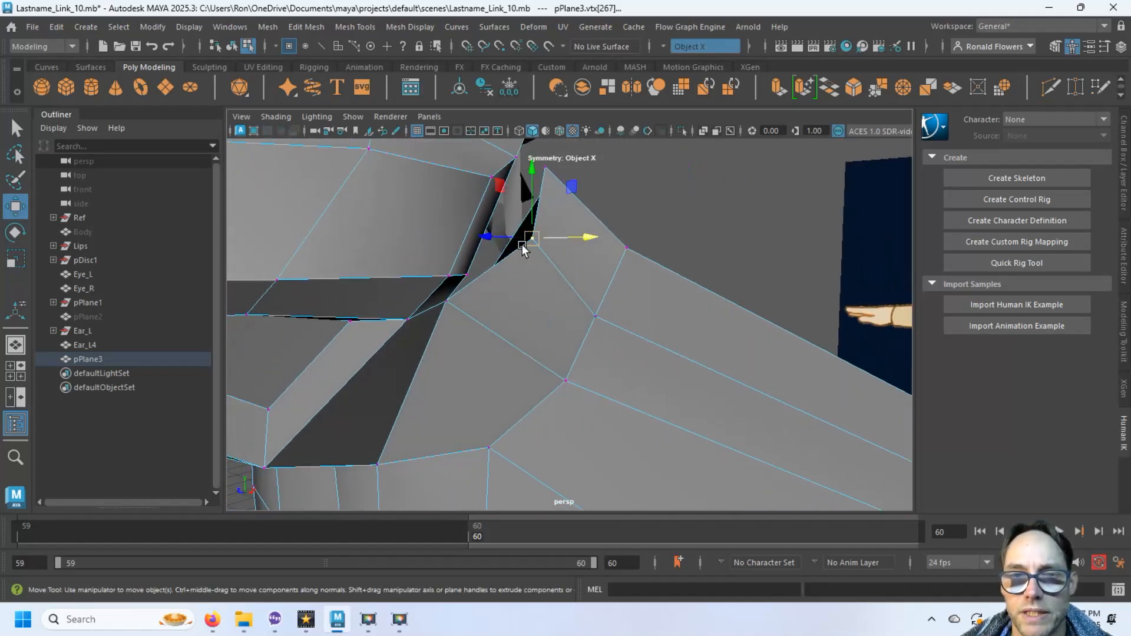
pyautogui.keyDown('alt'); pyautogui.moveTo(455, 300); pyautogui.dragTo(518, 286); pyautogui.keyUp('alt')
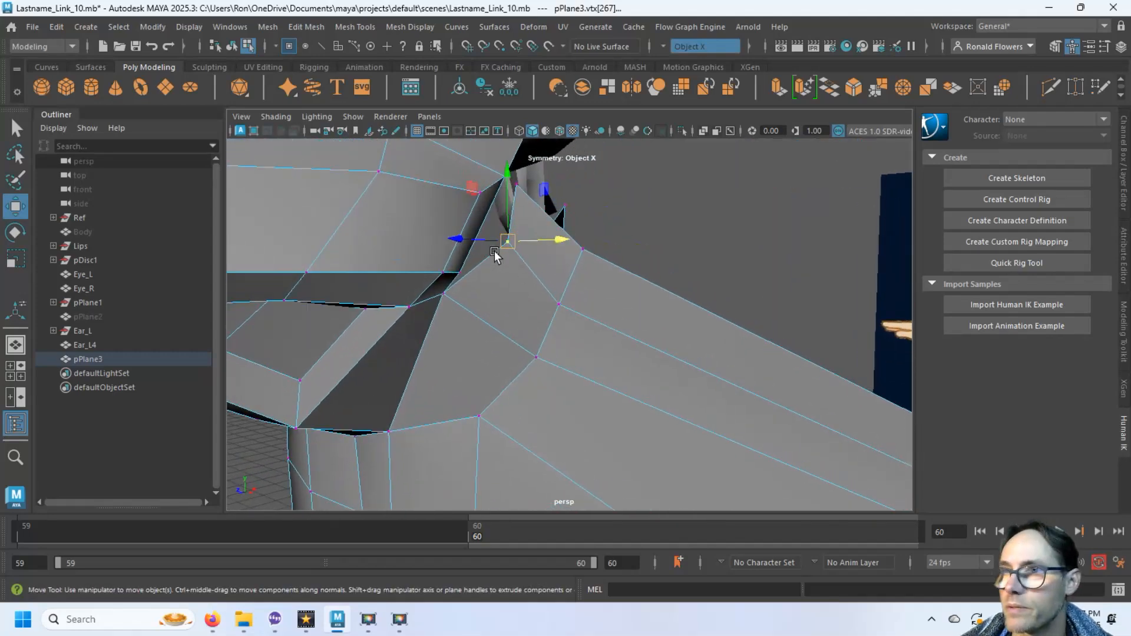
# Step: Target weld the cheek strip's middle and top inner vertices to the lower and upper rear vertices of the nose side, mirrored
pyautogui.click(1071, 90)
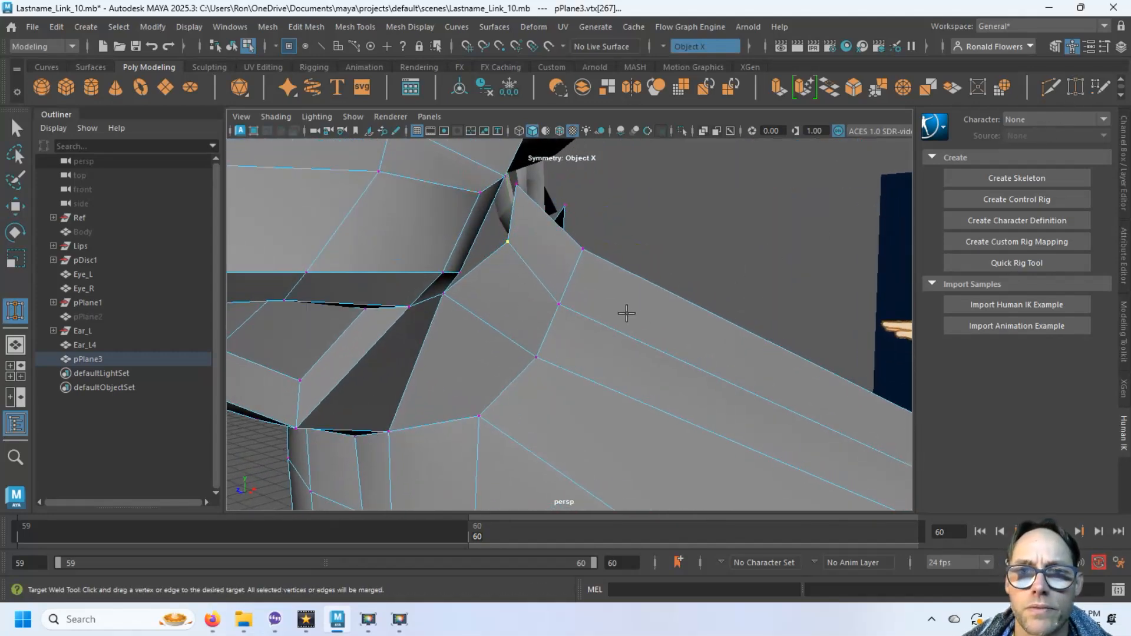
pyautogui.click(519, 250)
pyautogui.moveTo(462, 272); pyautogui.dragTo(563, 320)
pyautogui.keyDown('alt'); pyautogui.moveTo(345, 359); pyautogui.dragTo(365, 361); pyautogui.keyUp('alt')
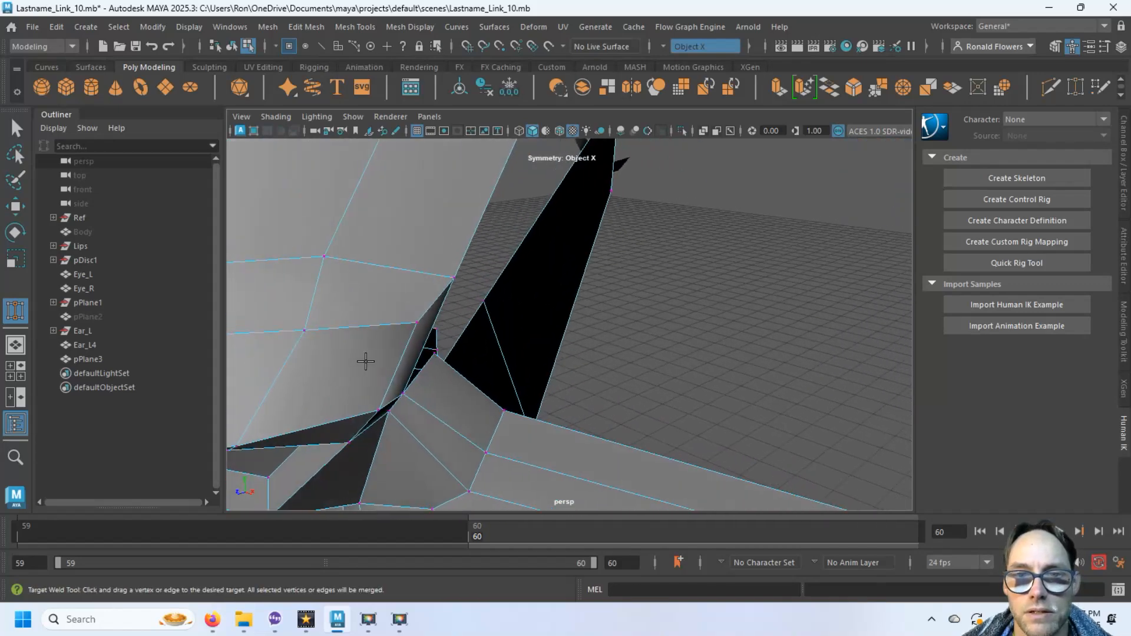
pyautogui.moveTo(434, 353); pyautogui.dragTo(455, 278)
pyautogui.keyDown('alt'); pyautogui.moveTo(597, 333); pyautogui.dragTo(617, 350); pyautogui.keyUp('alt')
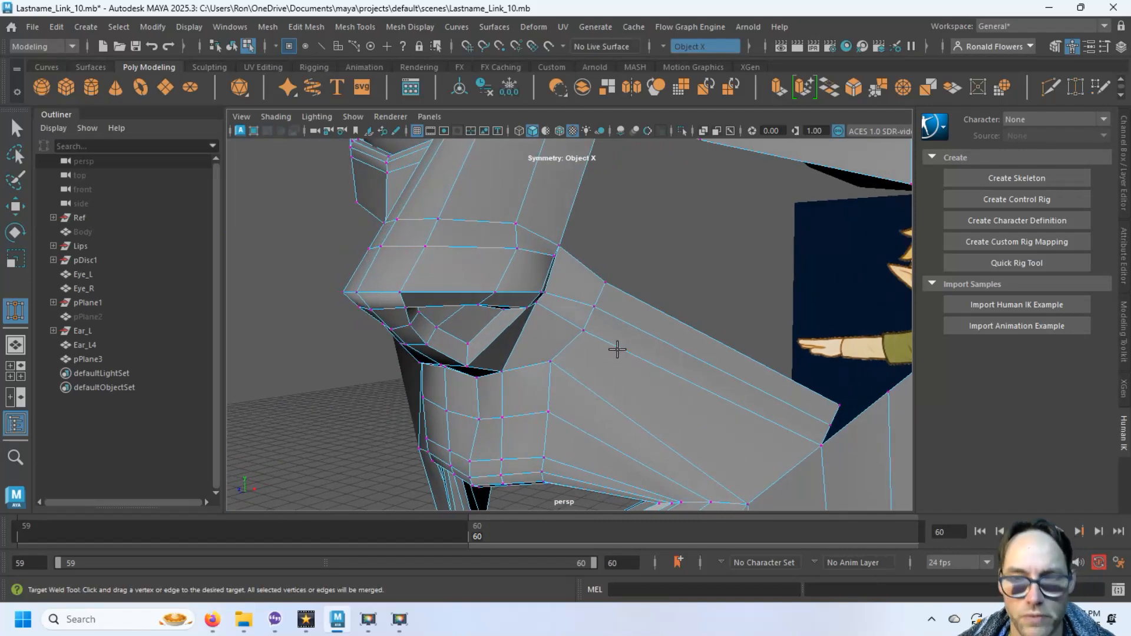
# Step: Reposition the second vertex along the cheek strip's upper border beside the nose, mirrored on both sides
pyautogui.press('q')
pyautogui.press('F9')
pyautogui.click(606, 292)
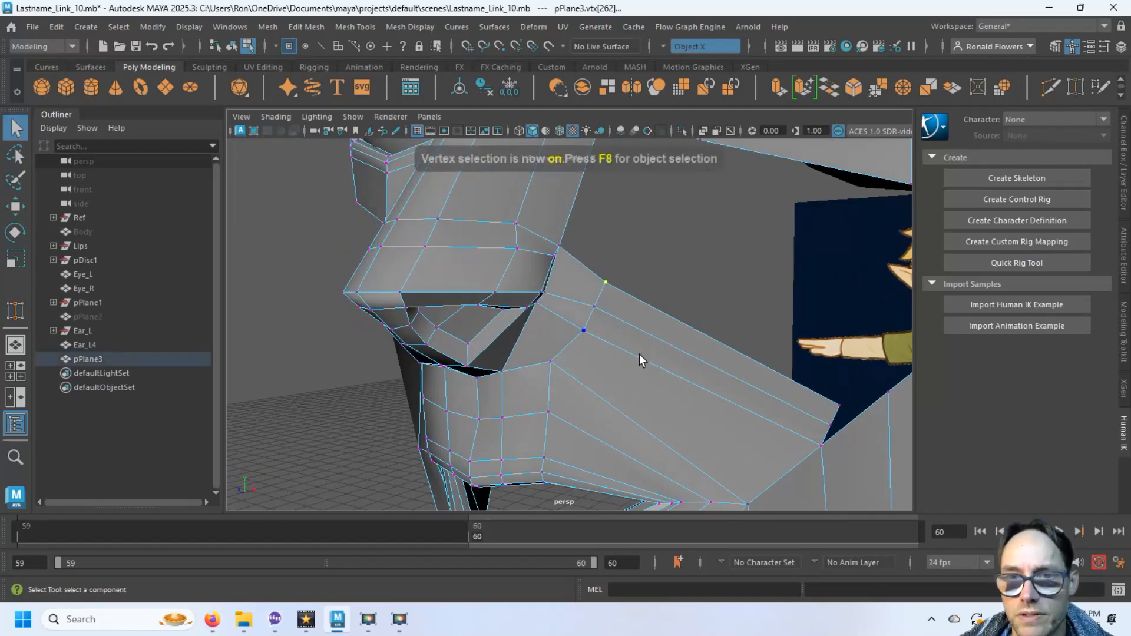
pyautogui.keyDown('alt'); pyautogui.moveTo(639, 354); pyautogui.dragTo(558, 373); pyautogui.keyUp('alt')
pyautogui.press('w')
pyautogui.scroll(3, 556, 375)
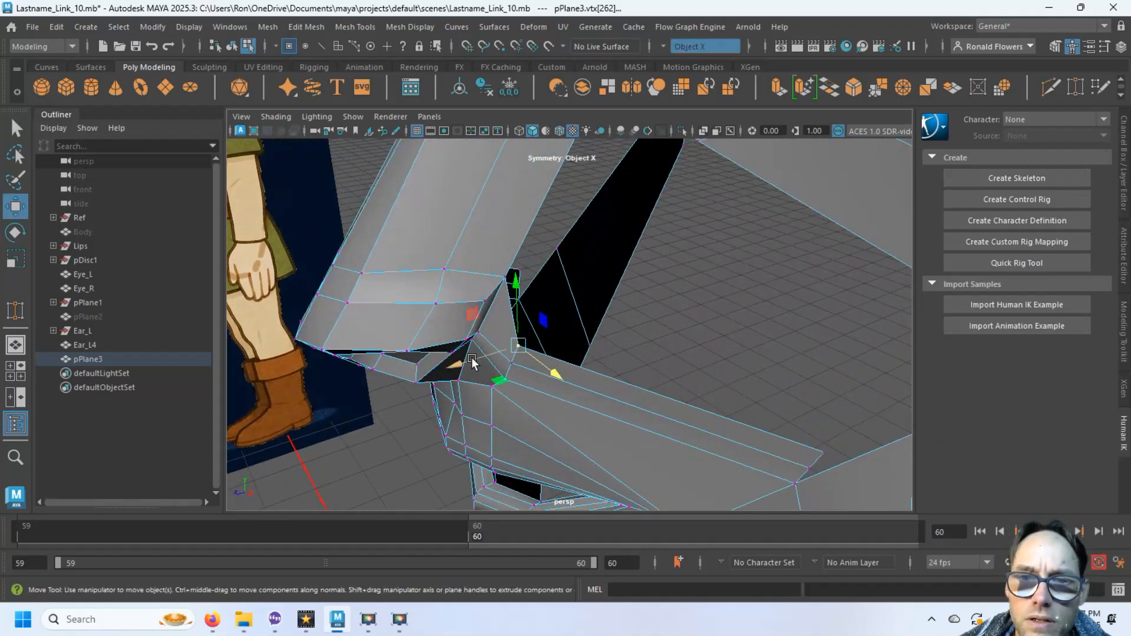
pyautogui.moveTo(479, 358); pyautogui.dragTo(597, 344)
# Step: Lower and reshape the cheek fold vertex beside the nostril, and adjust the two vertices above it to match, mirrored on both sides
pyautogui.click(511, 362)
pyautogui.click(507, 391)
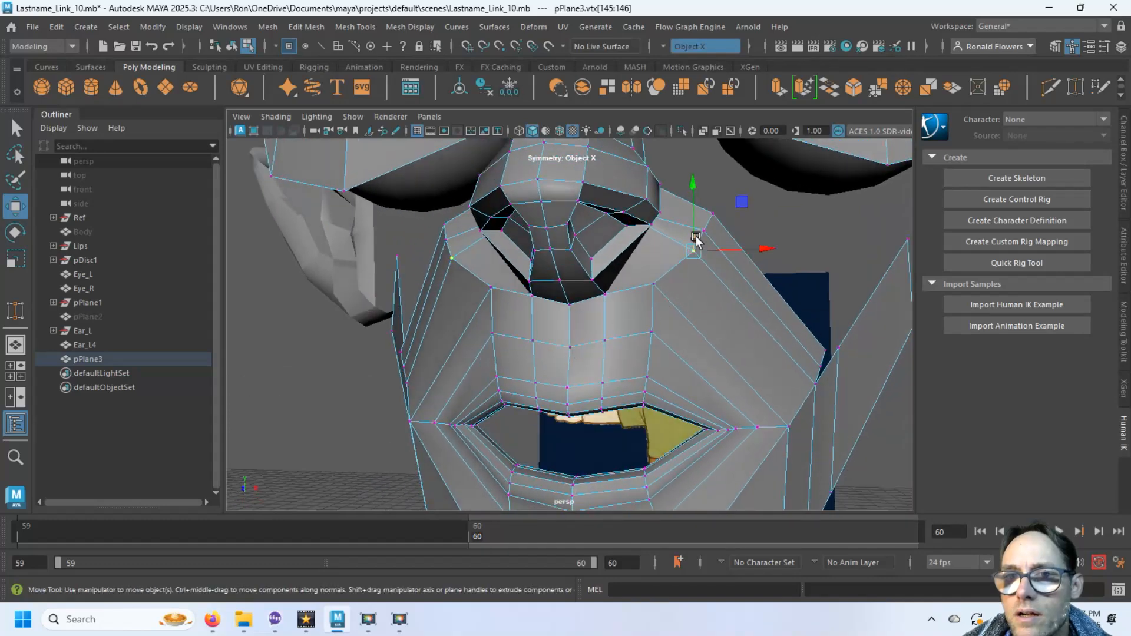
pyautogui.moveTo(697, 194); pyautogui.dragTo(692, 209)
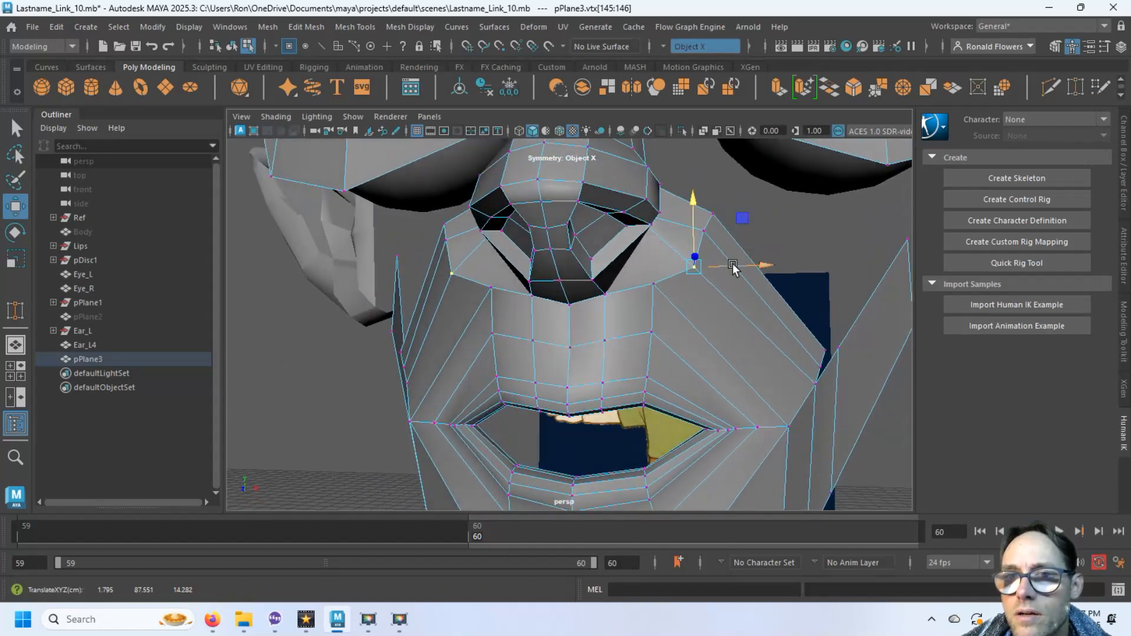
pyautogui.moveTo(732, 266); pyautogui.dragTo(483, 318)
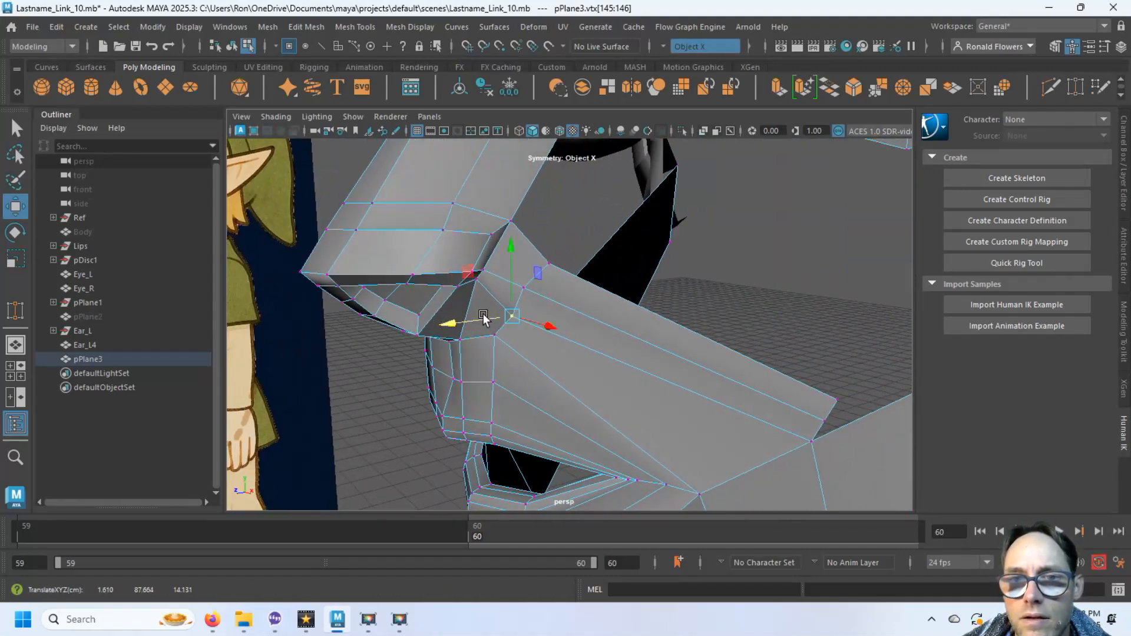
pyautogui.click(523, 288)
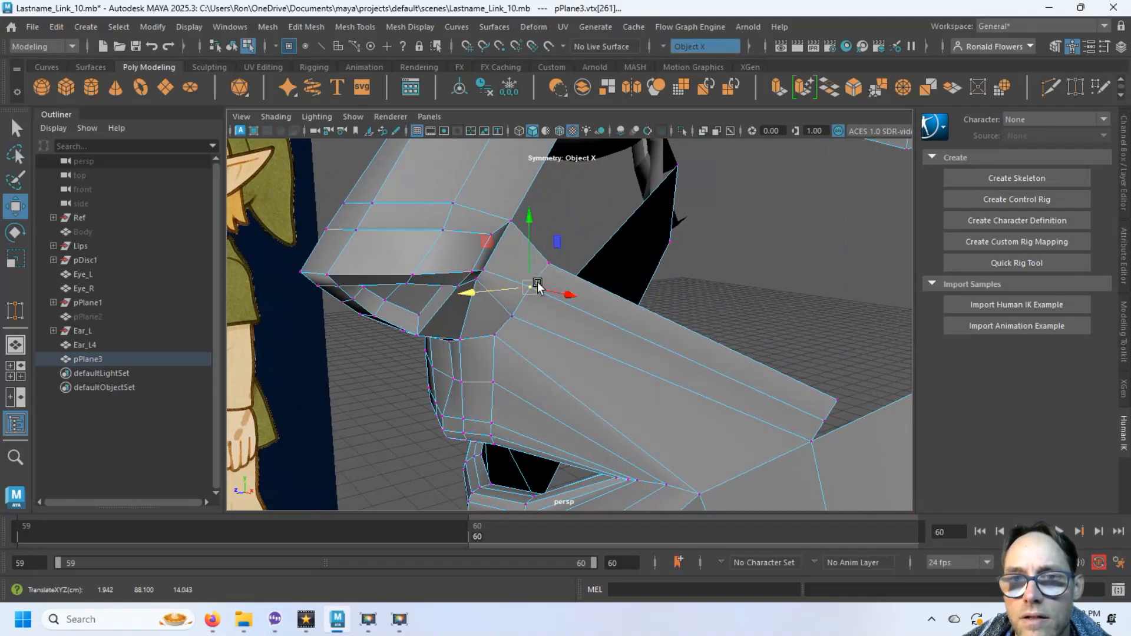
pyautogui.click(549, 263)
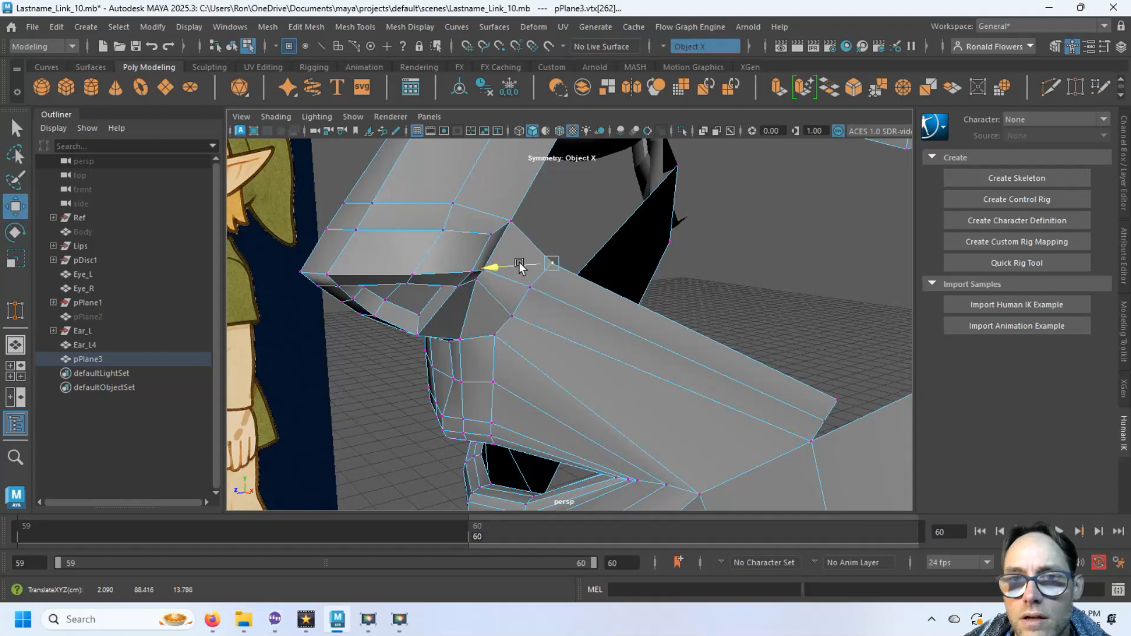
# Step: Raise the cheek's upper border vertex beside the nose and slightly shift the fold vertex near the nostril, mirrored on both sides
pyautogui.moveTo(551, 238); pyautogui.dragTo(558, 212)
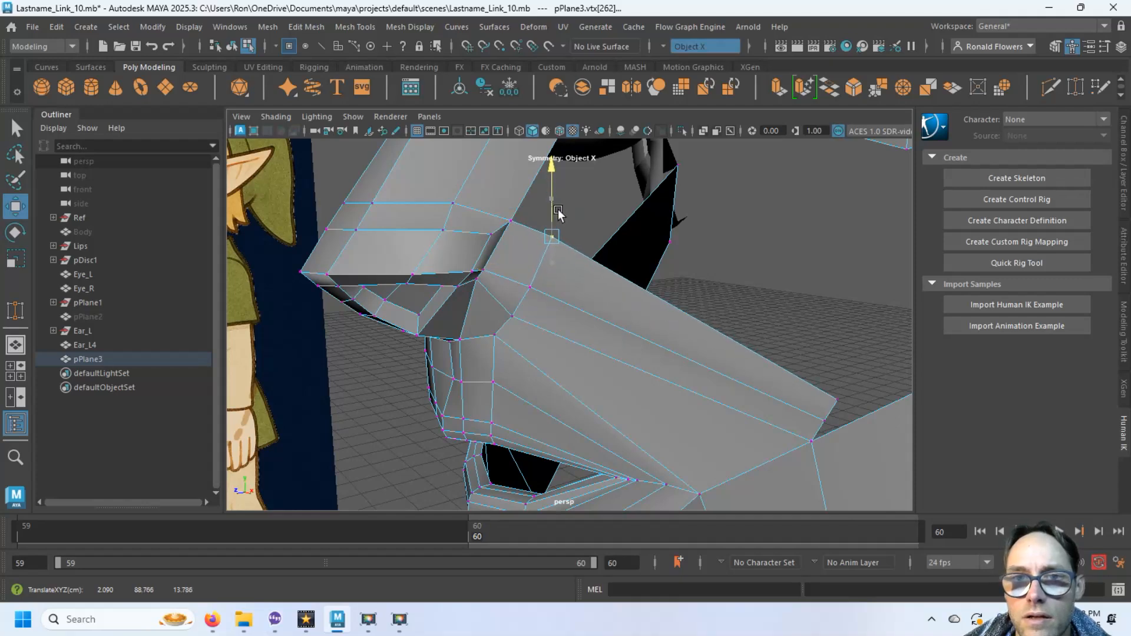
pyautogui.keyDown('alt'); pyautogui.moveTo(536, 298); pyautogui.dragTo(523, 316); pyautogui.keyUp('alt')
pyautogui.click(463, 323)
pyautogui.moveTo(445, 314); pyautogui.dragTo(454, 313)
pyautogui.click(741, 324)
# Step: Insert an edge loop across the jaw strip with Multi-Cut, between the two edges just behind the cheek junction
pyautogui.scroll(-3, 744, 328)
pyautogui.keyDown('alt'); pyautogui.moveTo(744, 327); pyautogui.dragTo(577, 337); pyautogui.keyUp('alt')
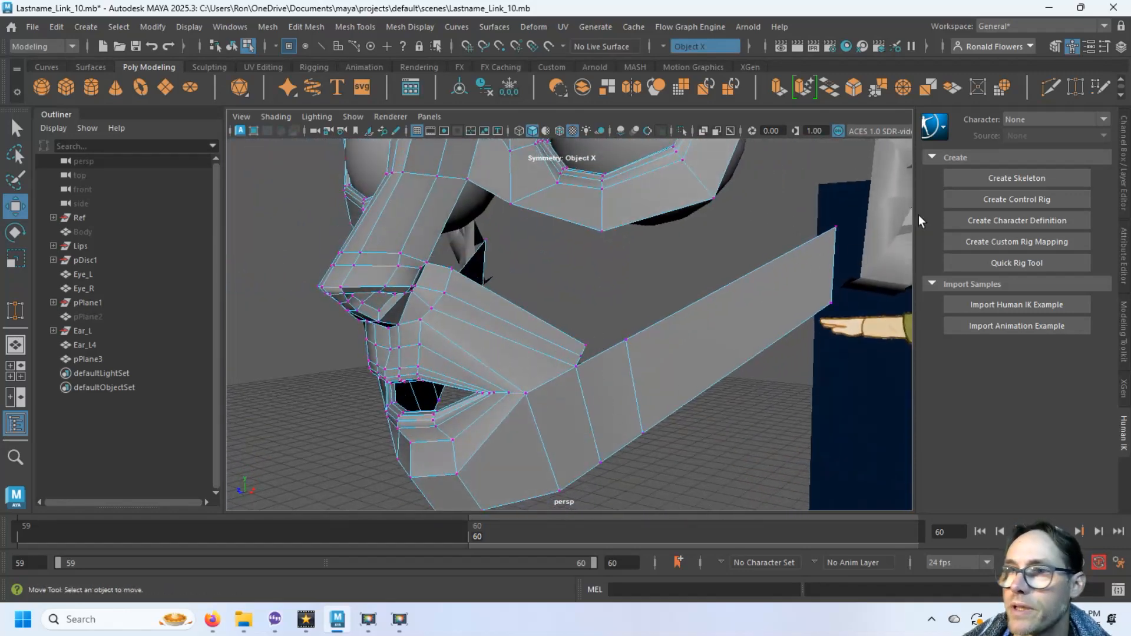
pyautogui.click(1048, 93)
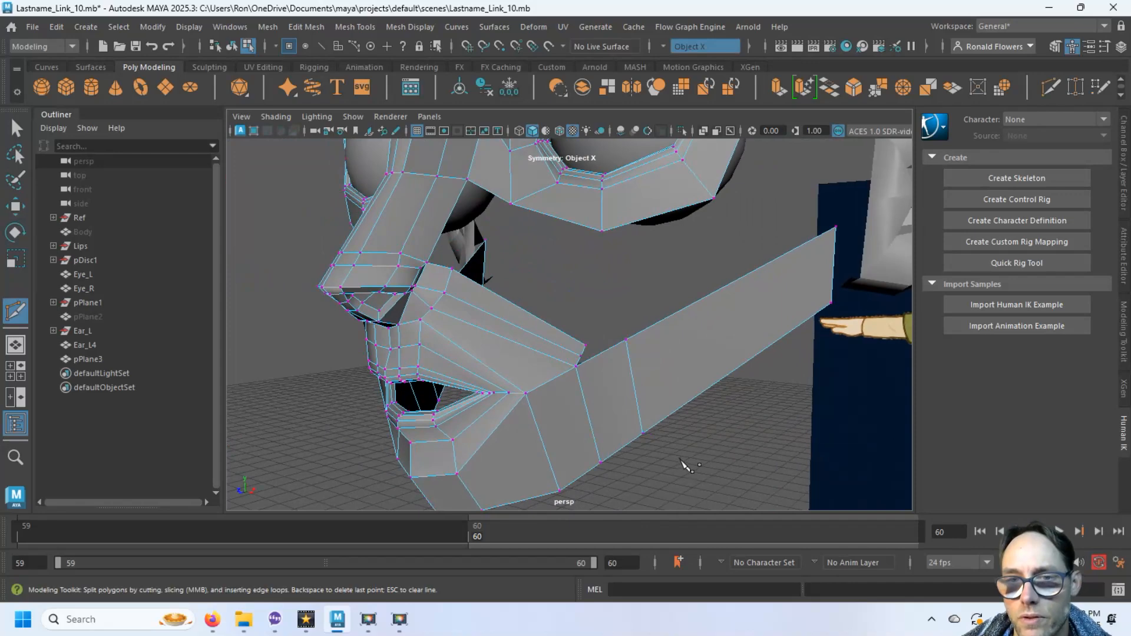
pyautogui.keyDown('ctrl'); pyautogui.click(619, 441); pyautogui.keyUp('ctrl')
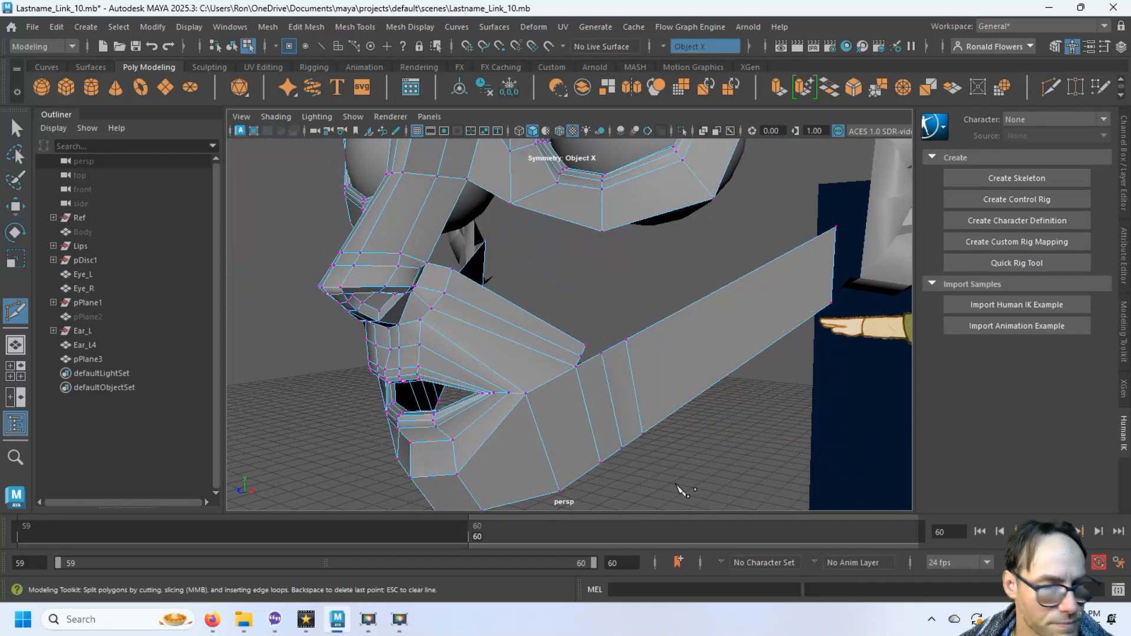
pyautogui.press('q')
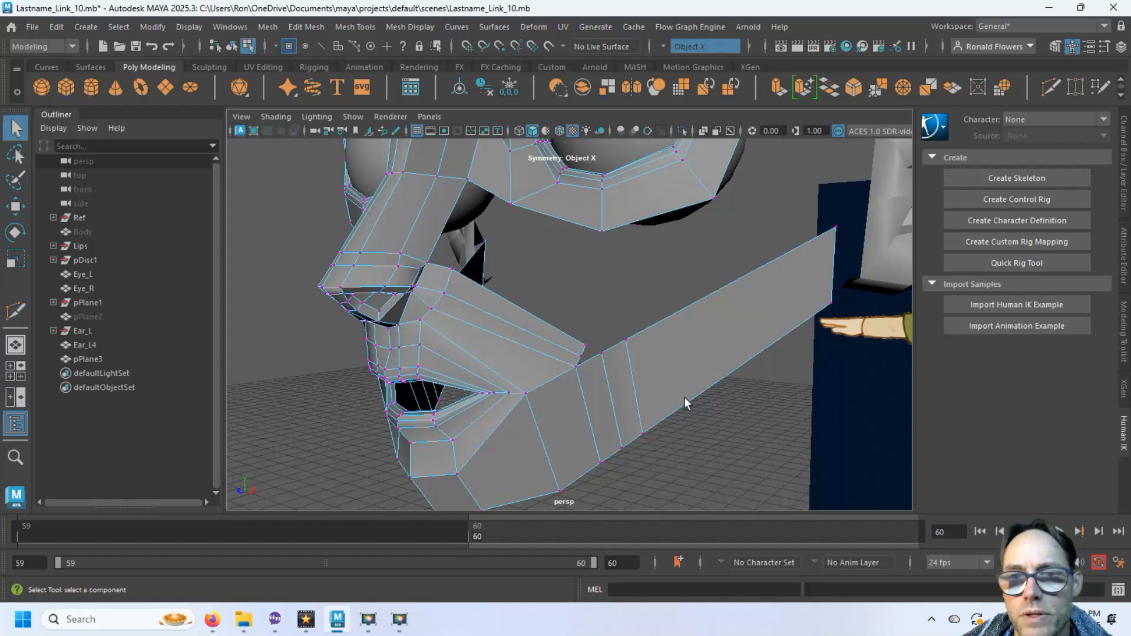
# Step: Move the cheek strip's outer vertices toward the jaw strip and target weld them to its upper border vertices, mirrored
pyautogui.click(584, 345)
pyautogui.press('w')
pyautogui.moveTo(587, 342); pyautogui.dragTo(610, 316)
pyautogui.click(589, 343)
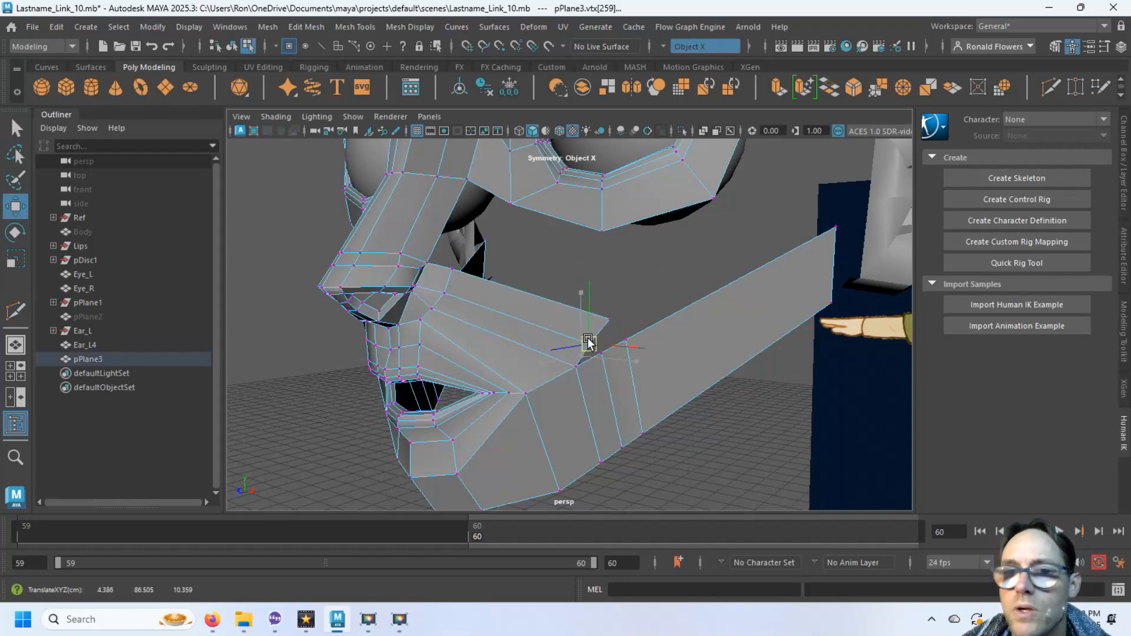
pyautogui.press('q')
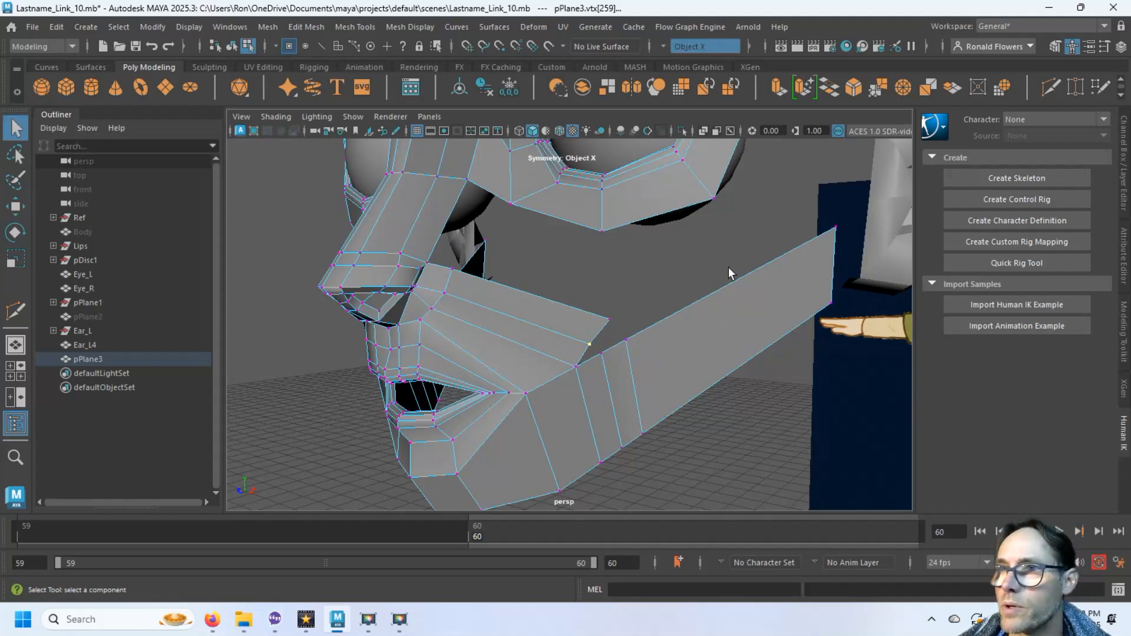
pyautogui.click(1067, 88)
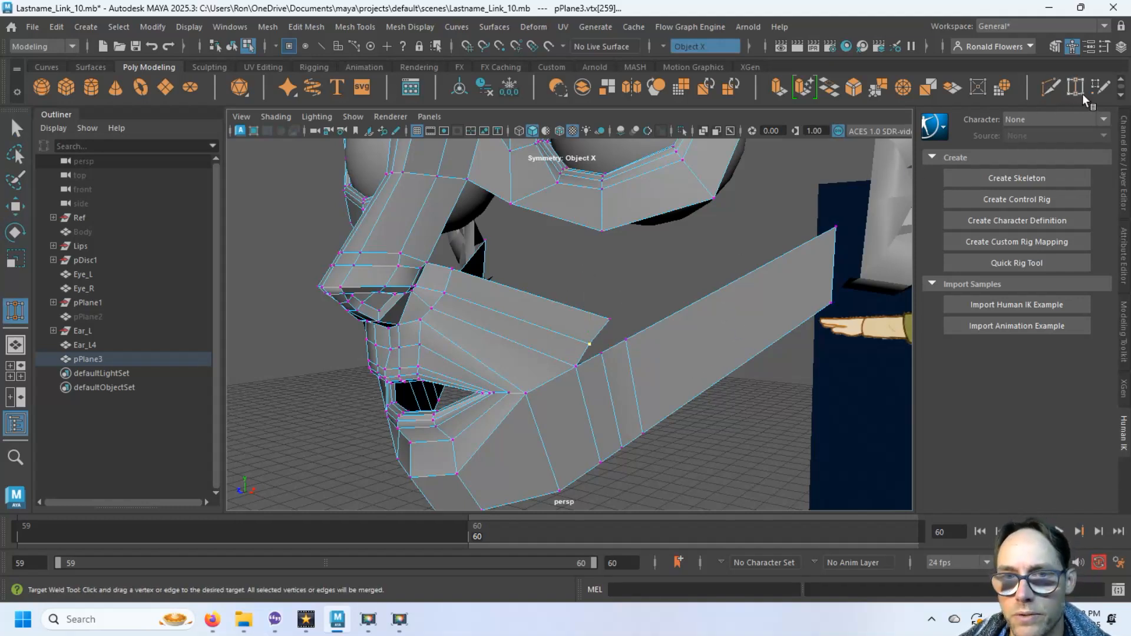
pyautogui.moveTo(590, 344); pyautogui.dragTo(549, 341)
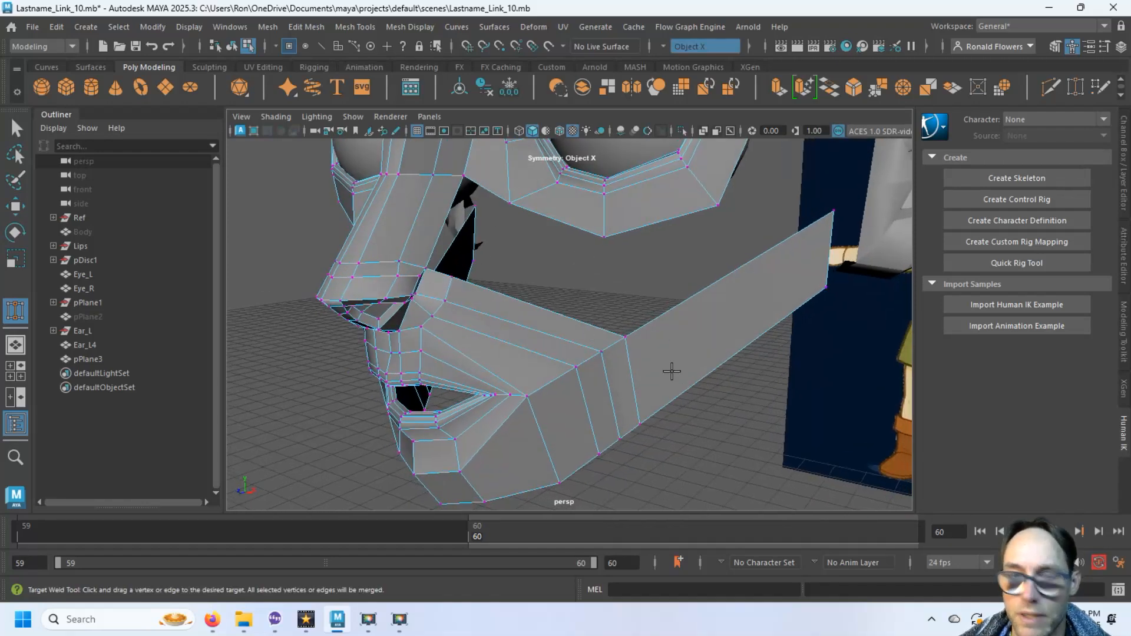
# Step: Cut a new edge across the long jaw strip face behind the welded cheek, mirrored on both sides
pyautogui.keyDown('shift'); pyautogui.moveTo(671, 372); pyautogui.dragTo(675, 274, button='right'); pyautogui.keyUp('shift')
pyautogui.press('q')
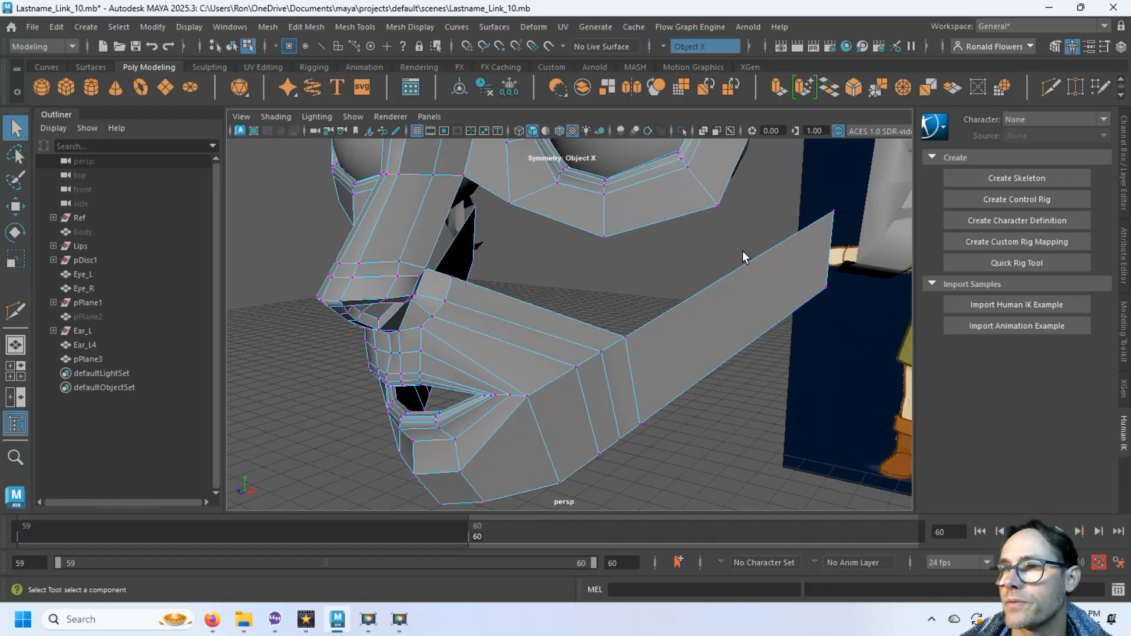
pyautogui.click(1052, 88)
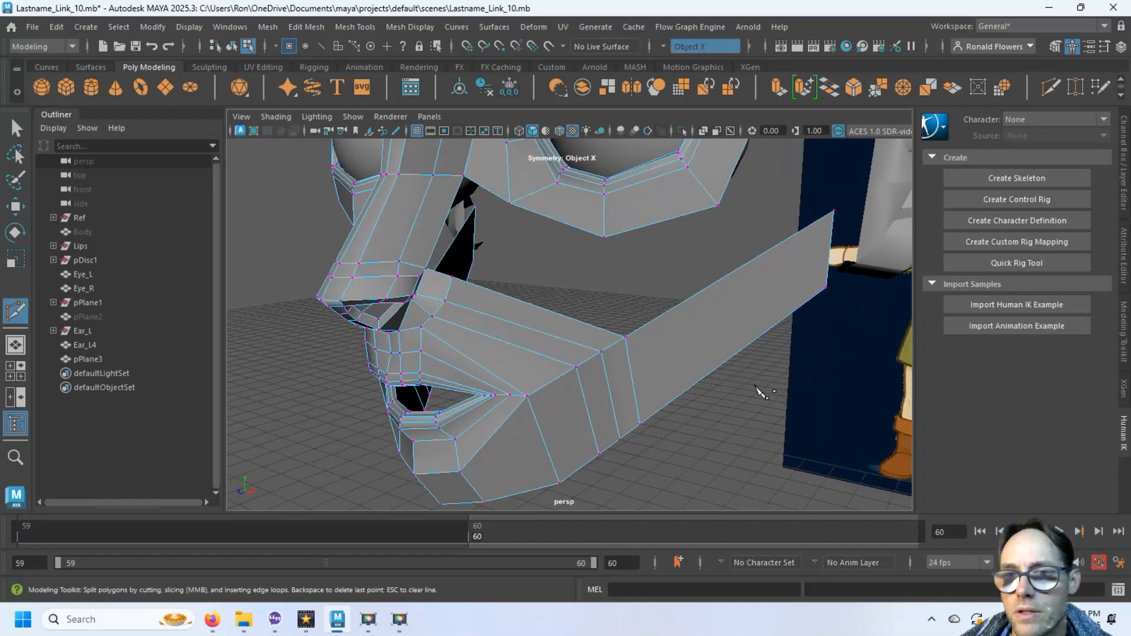
pyautogui.click(689, 299)
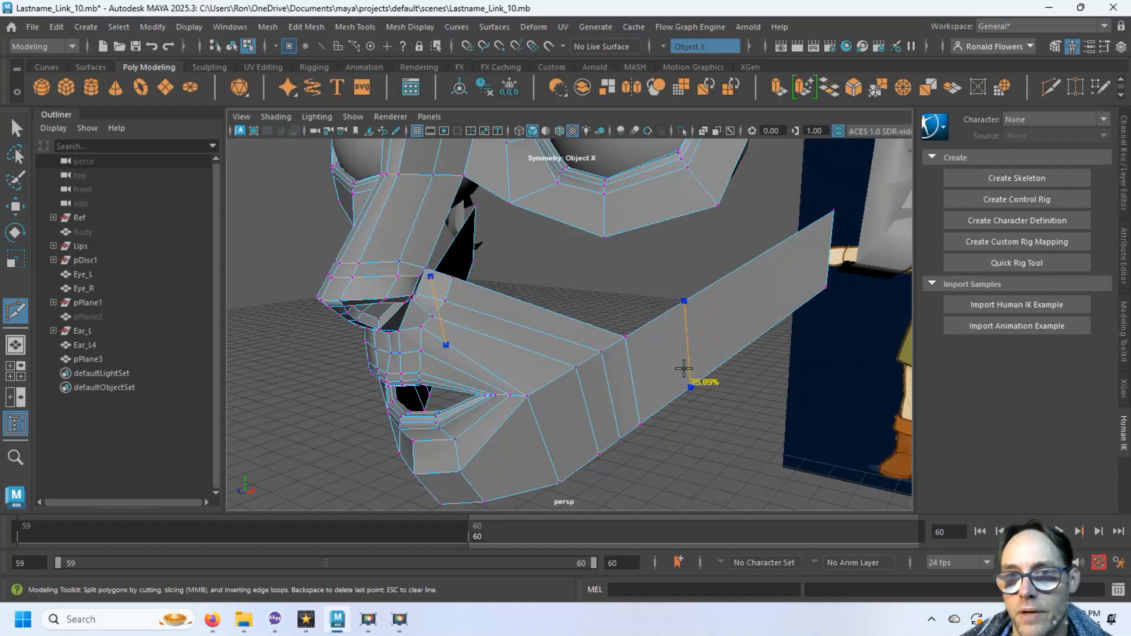
pyautogui.press('Return')
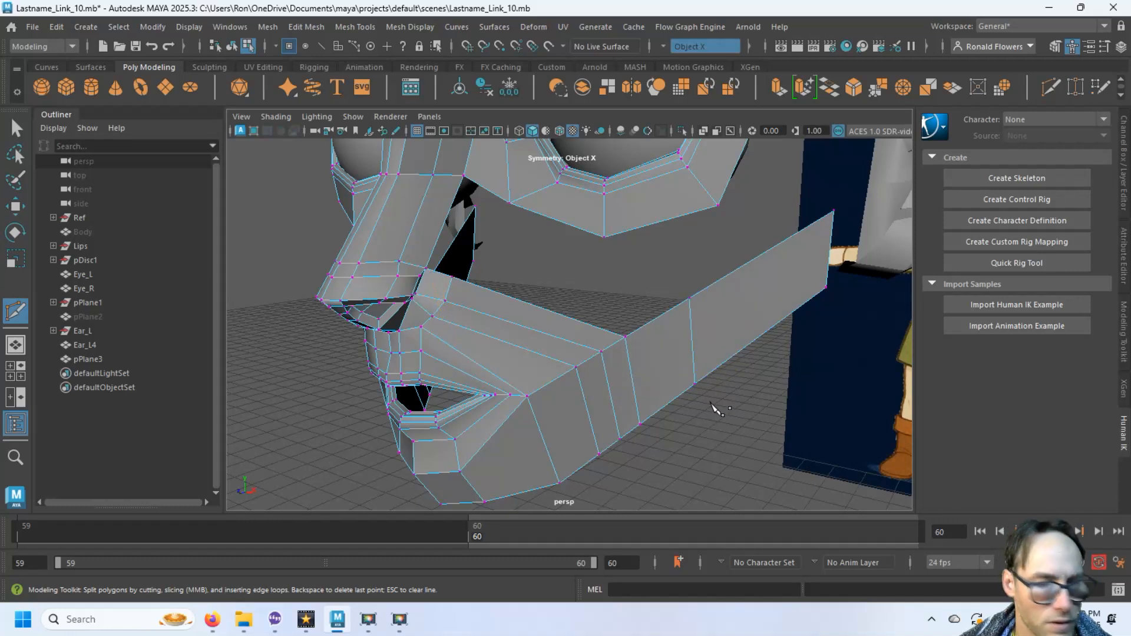
pyautogui.press('q')
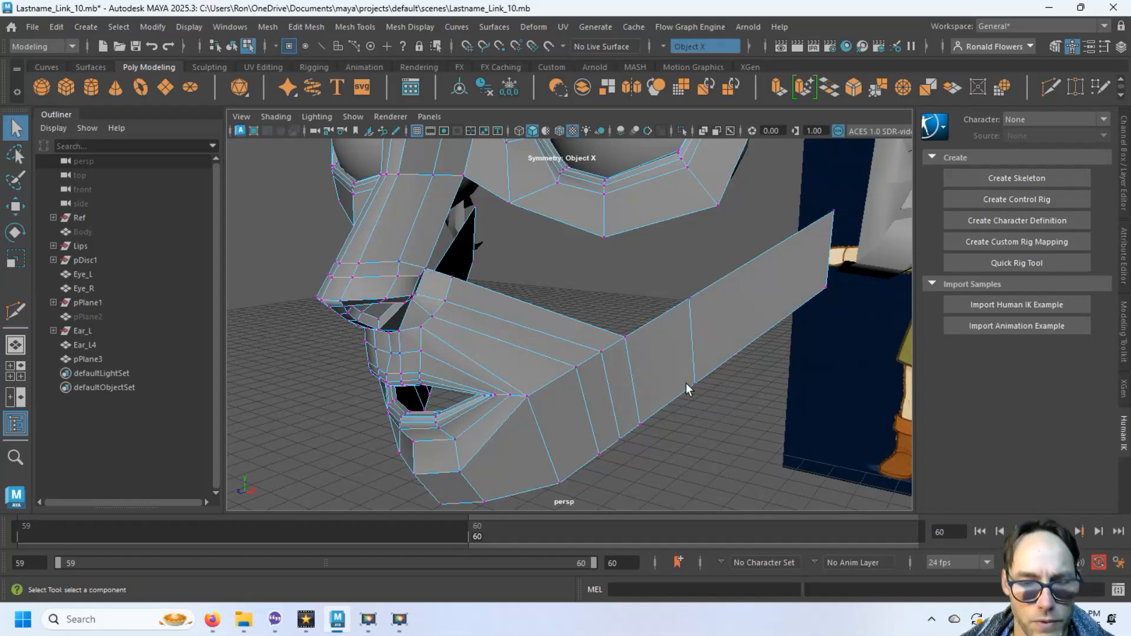
# Step: Bridge the jaw strip's upper edge behind the cheek to the nose's side edge with 1 division, mirrored
pyautogui.press('F10')
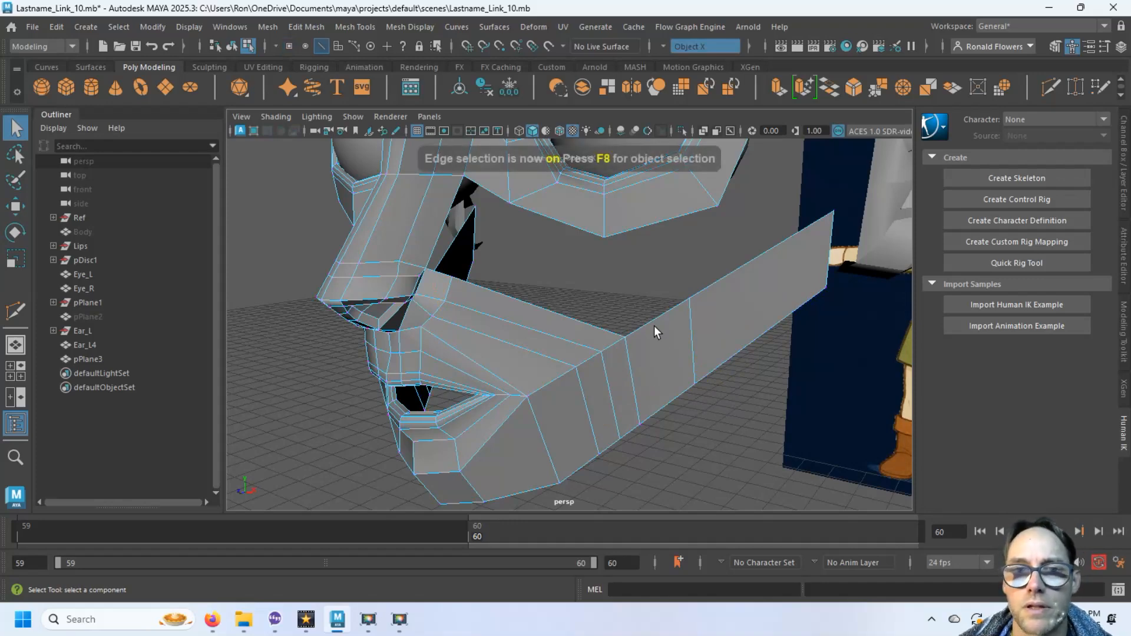
pyautogui.click(651, 320)
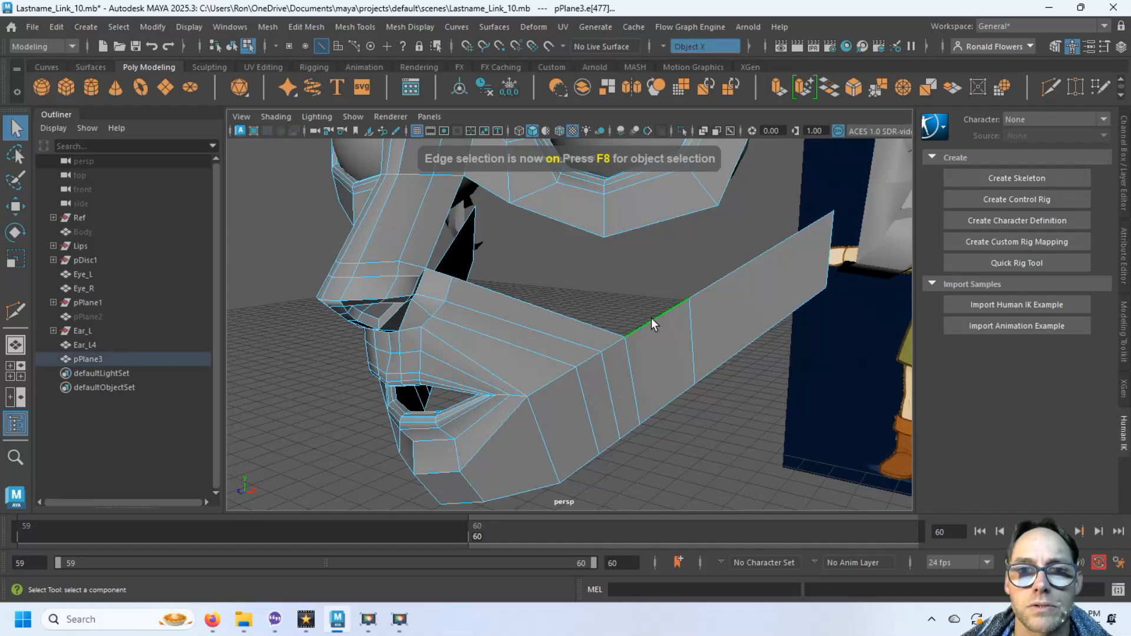
pyautogui.click(448, 211)
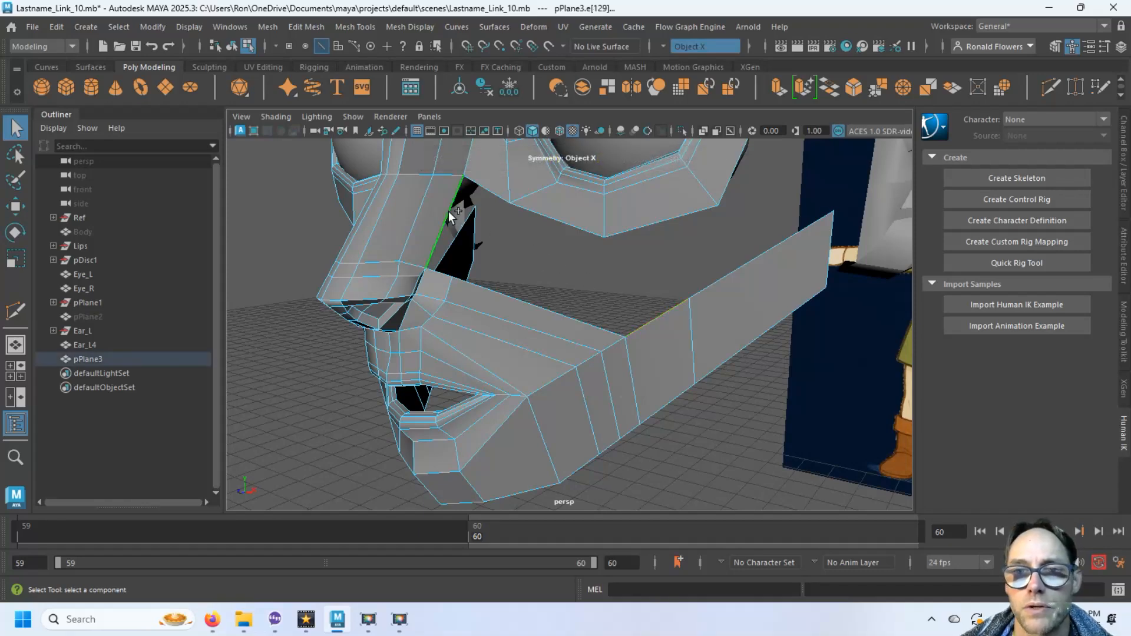
pyautogui.keyDown('alt'); pyautogui.moveTo(447, 211); pyautogui.dragTo(592, 261); pyautogui.keyUp('alt')
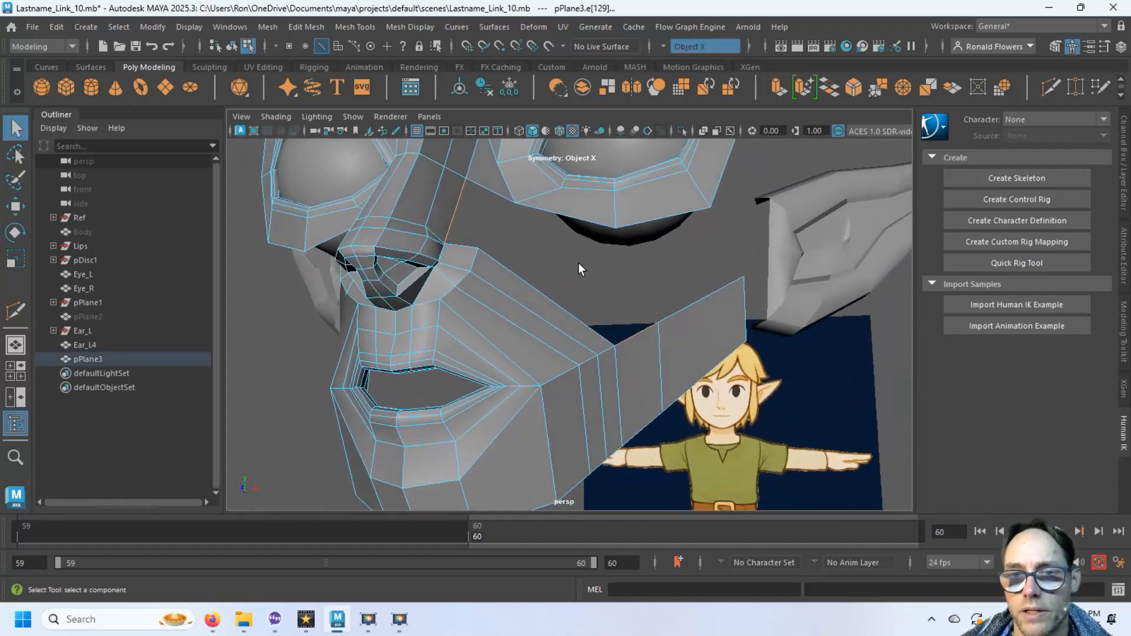
pyautogui.keyDown('shift'); pyautogui.moveTo(579, 264); pyautogui.dragTo(588, 436, button='right'); pyautogui.keyUp('shift')
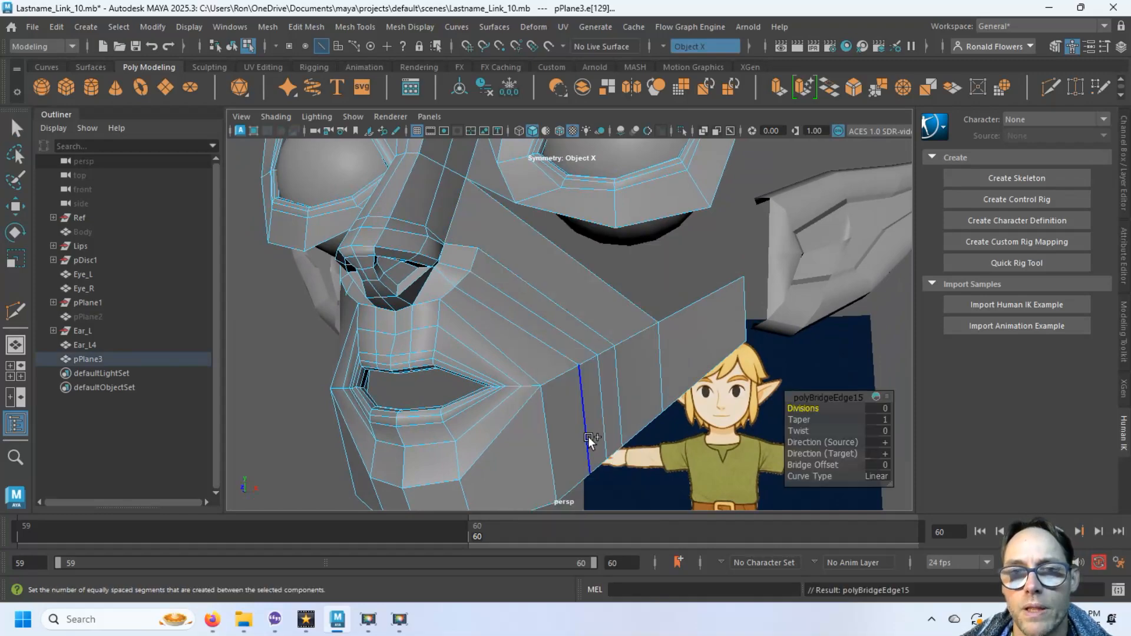
pyautogui.keyDown('alt'); pyautogui.moveTo(627, 306); pyautogui.dragTo(571, 316); pyautogui.keyUp('alt')
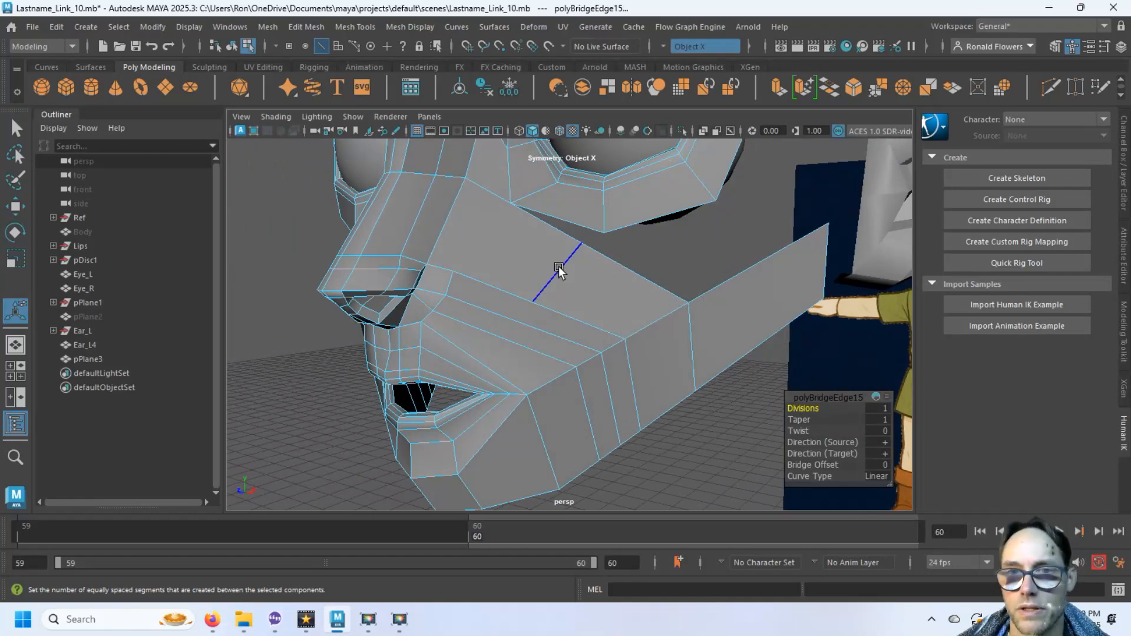
# Step: Move the bridge's middle edge up and toward the nose, near the eye rim's lower inner corner, mirrored on both sides
pyautogui.press('w')
pyautogui.click(560, 270)
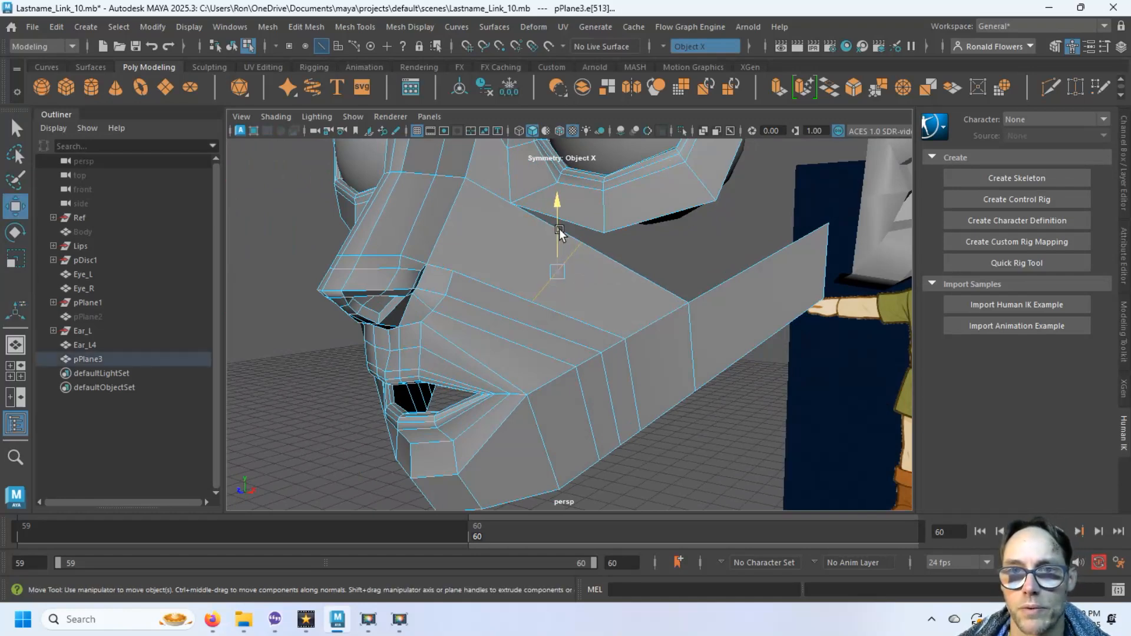
pyautogui.moveTo(560, 230); pyautogui.dragTo(559, 213)
pyautogui.moveTo(596, 254); pyautogui.dragTo(547, 250)
pyautogui.moveTo(511, 216); pyautogui.dragTo(507, 198)
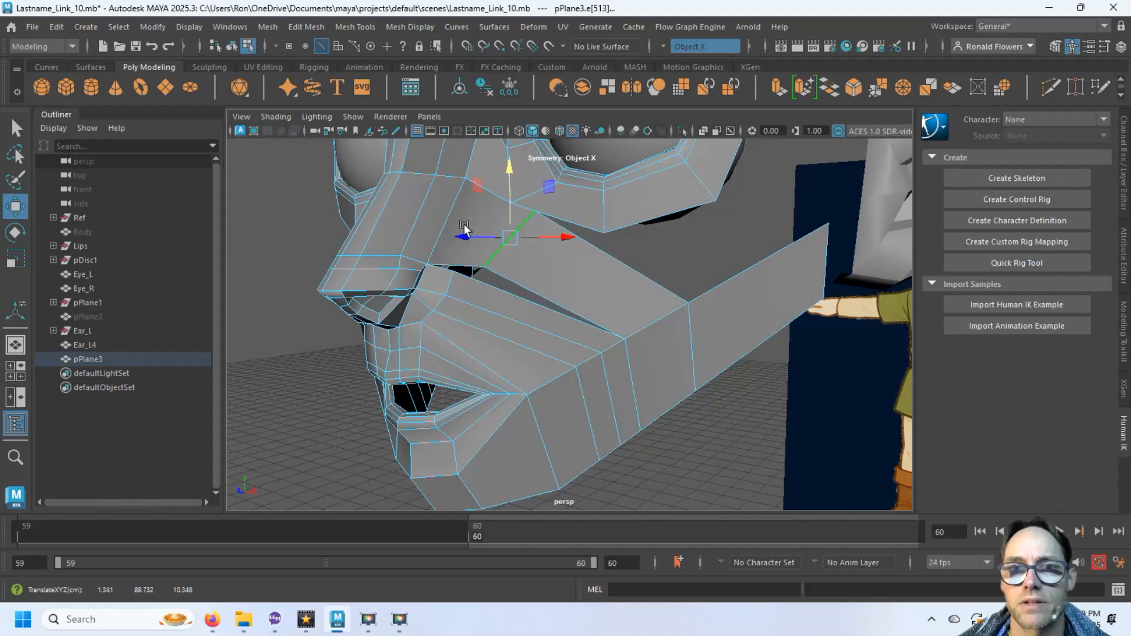
pyautogui.keyDown('alt'); pyautogui.moveTo(464, 230); pyautogui.dragTo(781, 271); pyautogui.keyUp('alt')
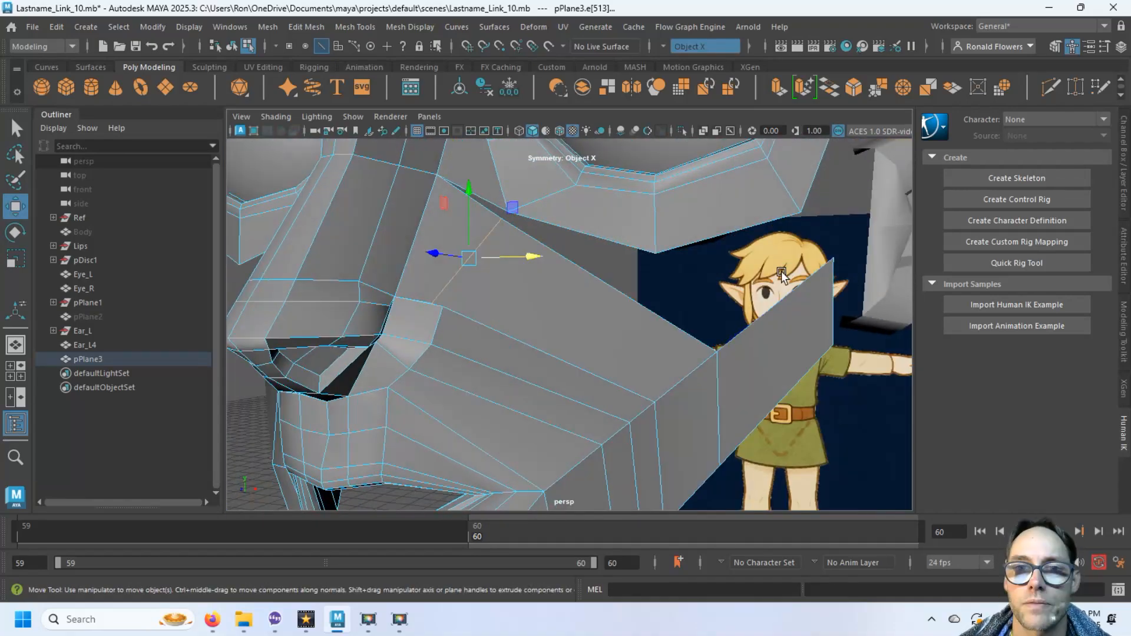
# Step: Target weld the bridge's middle edge to the eye rim's lower inner vertex and the cheek's upper border beside the nose, mirrored
pyautogui.click(1051, 90)
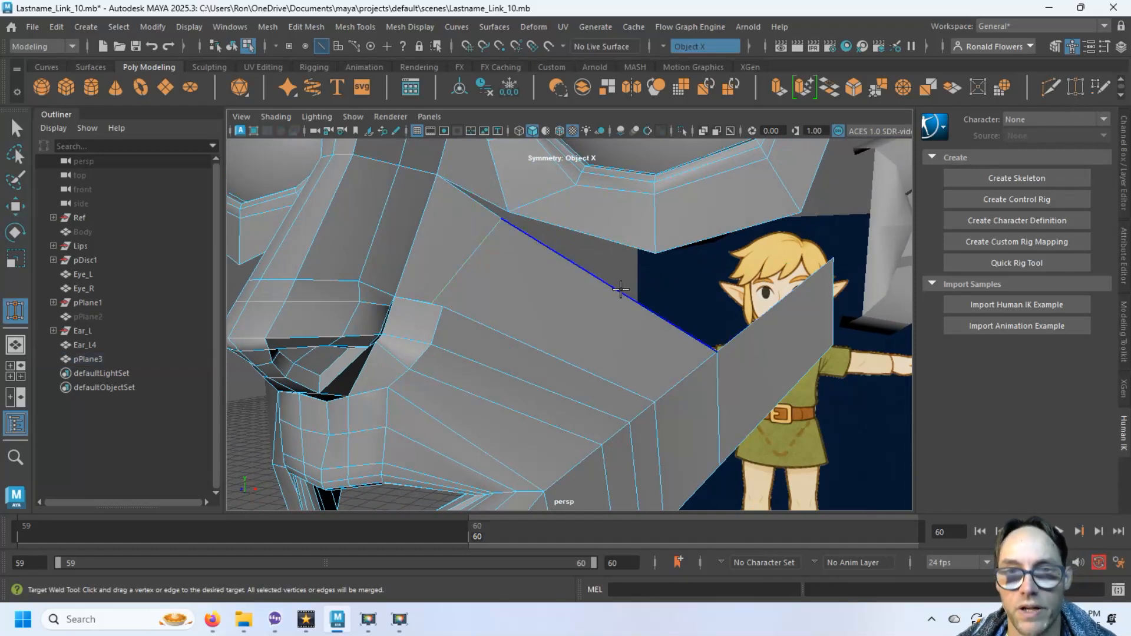
pyautogui.press('F9')
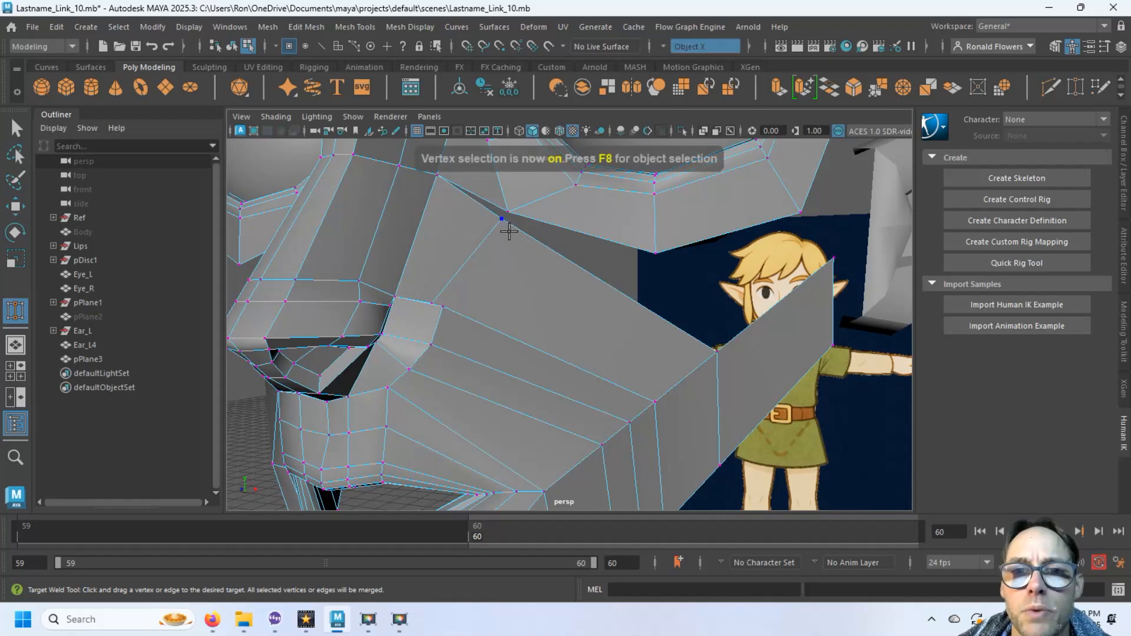
pyautogui.moveTo(509, 231); pyautogui.dragTo(525, 209)
pyautogui.keyDown('alt'); pyautogui.moveTo(502, 271); pyautogui.dragTo(583, 307); pyautogui.keyUp('alt')
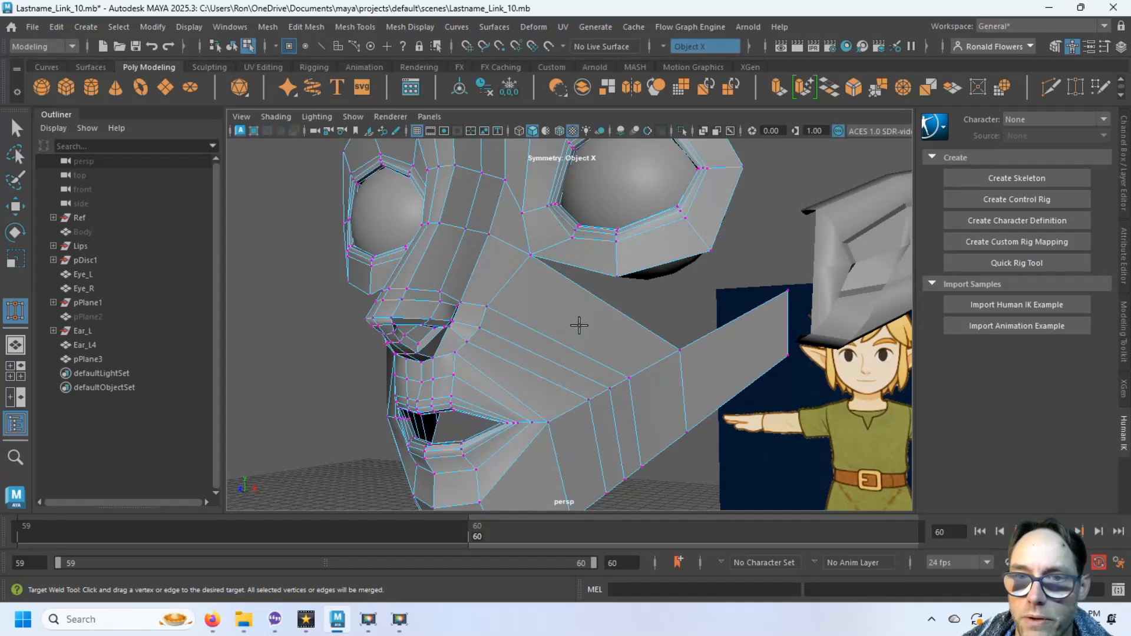
pyautogui.press('q')
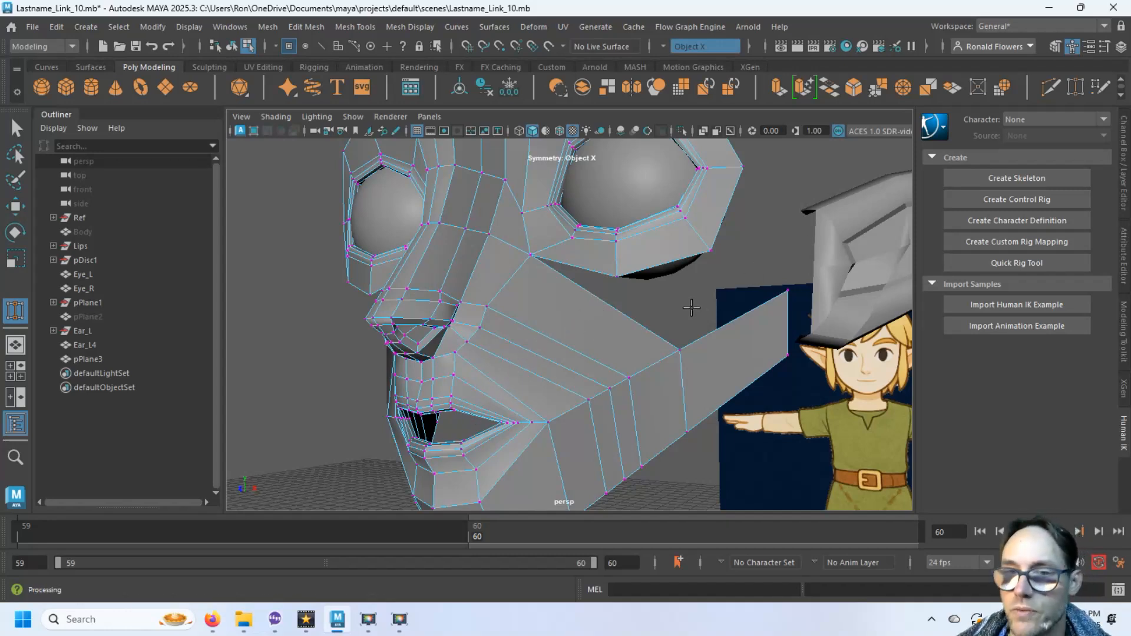
# Step: Insert an edge loop down the middle of the cheek and move its top vertex toward the nose, mirrored on both sides
pyautogui.click(1050, 88)
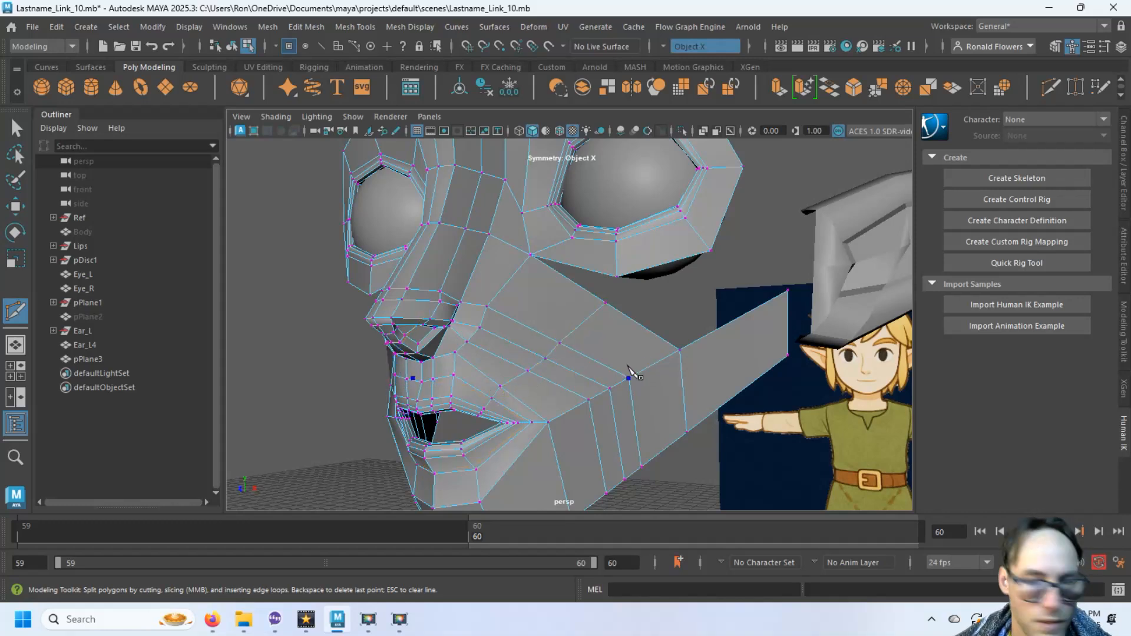
pyautogui.press('q')
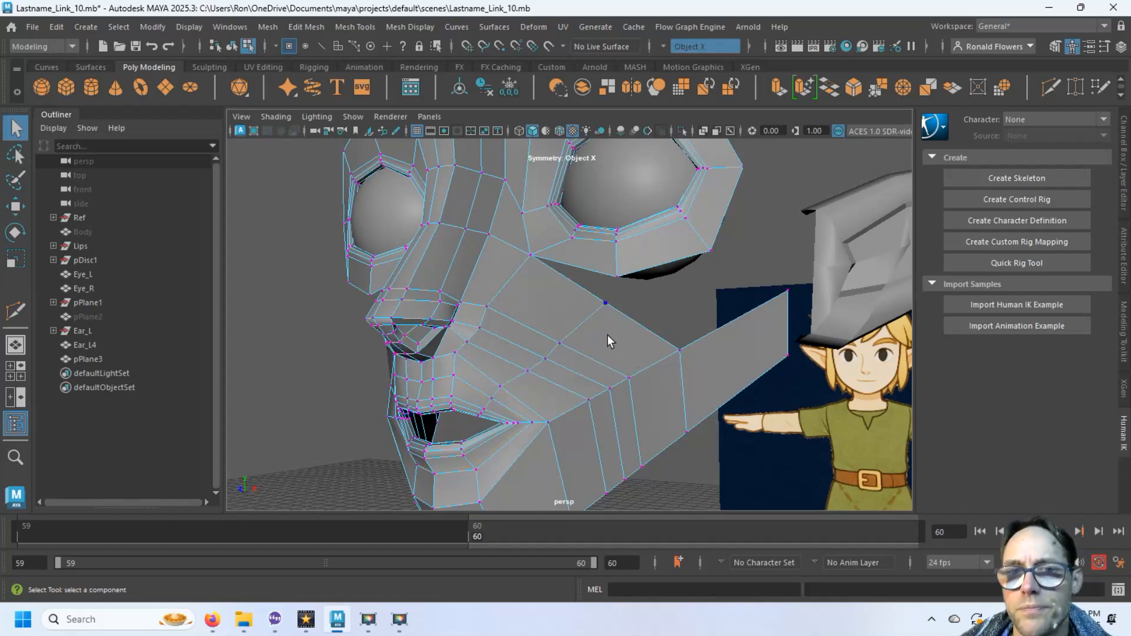
pyautogui.press('w')
pyautogui.scroll(-3, 557, 353)
pyautogui.keyDown('alt'); pyautogui.moveTo(557, 354); pyautogui.dragTo(557, 294); pyautogui.keyUp('alt')
pyautogui.scroll(3, 601, 371)
pyautogui.keyDown('alt'); pyautogui.moveTo(656, 324); pyautogui.dragTo(575, 286); pyautogui.keyUp('alt')
pyautogui.click(636, 340)
pyautogui.click(609, 304)
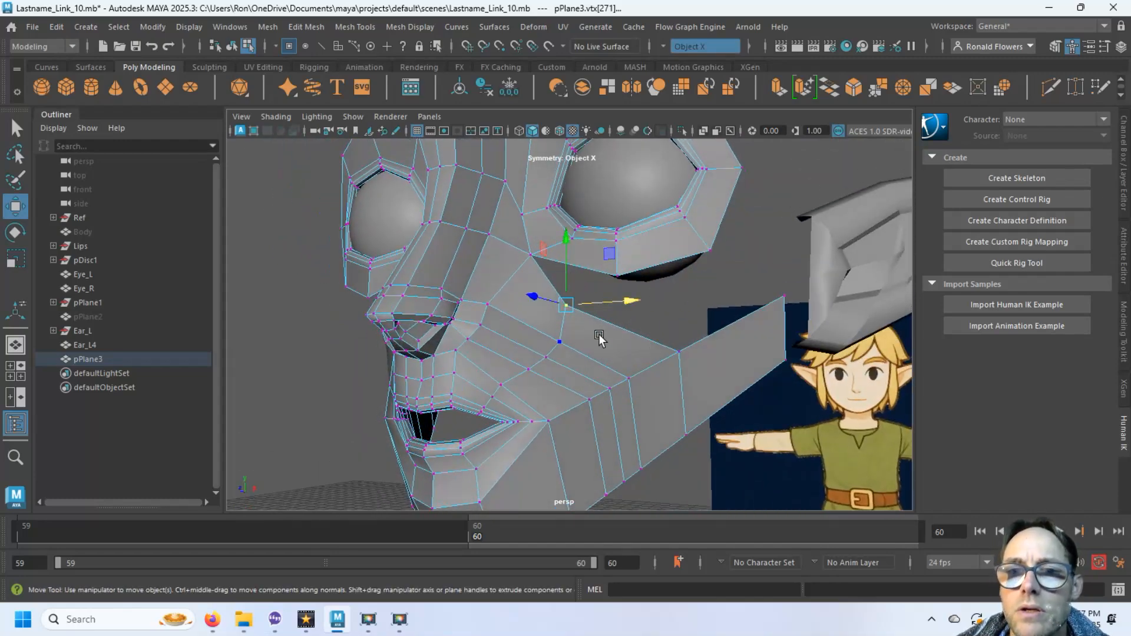
pyautogui.moveTo(623, 301); pyautogui.dragTo(618, 302)
pyautogui.moveTo(619, 302); pyautogui.dragTo(619, 302)
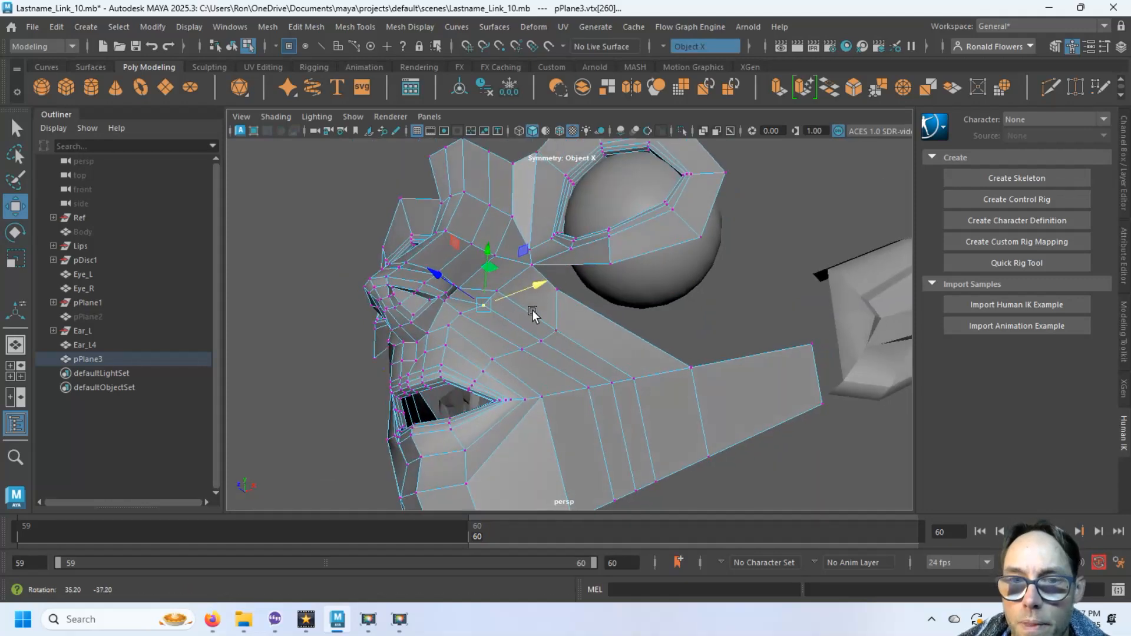
pyautogui.keyDown('alt'); pyautogui.moveTo(533, 312); pyautogui.dragTo(545, 313); pyautogui.keyUp('alt')
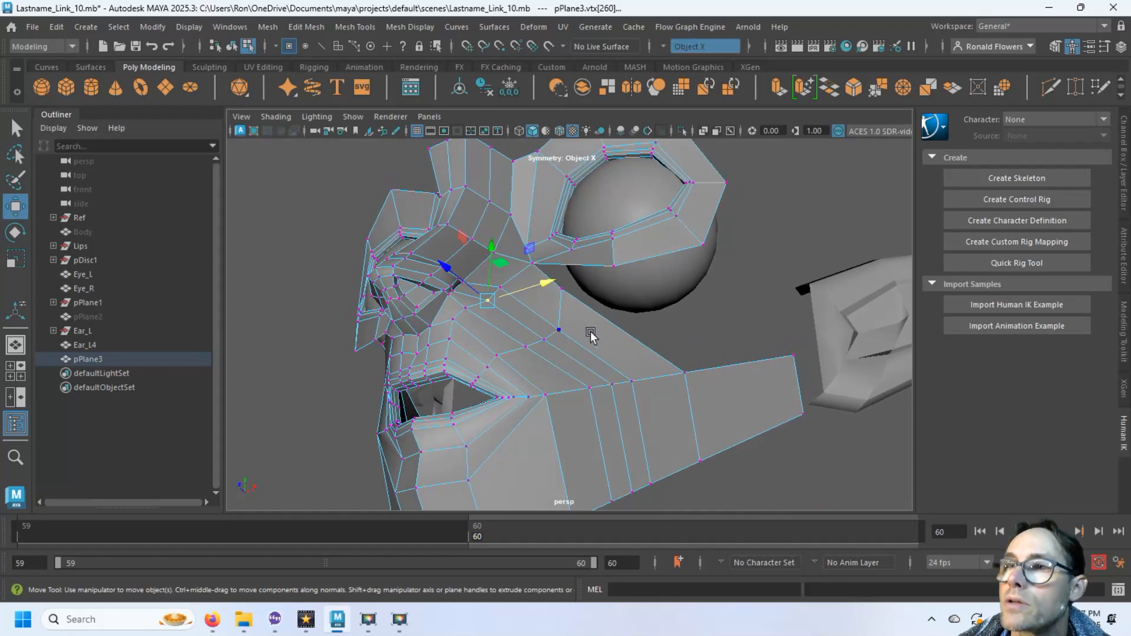
# Step: Insert an edge loop with Multi-Cut at about 47% along the cheek's upper border edge behind the eye rim, running toward the lips, mirrored
pyautogui.click(1051, 90)
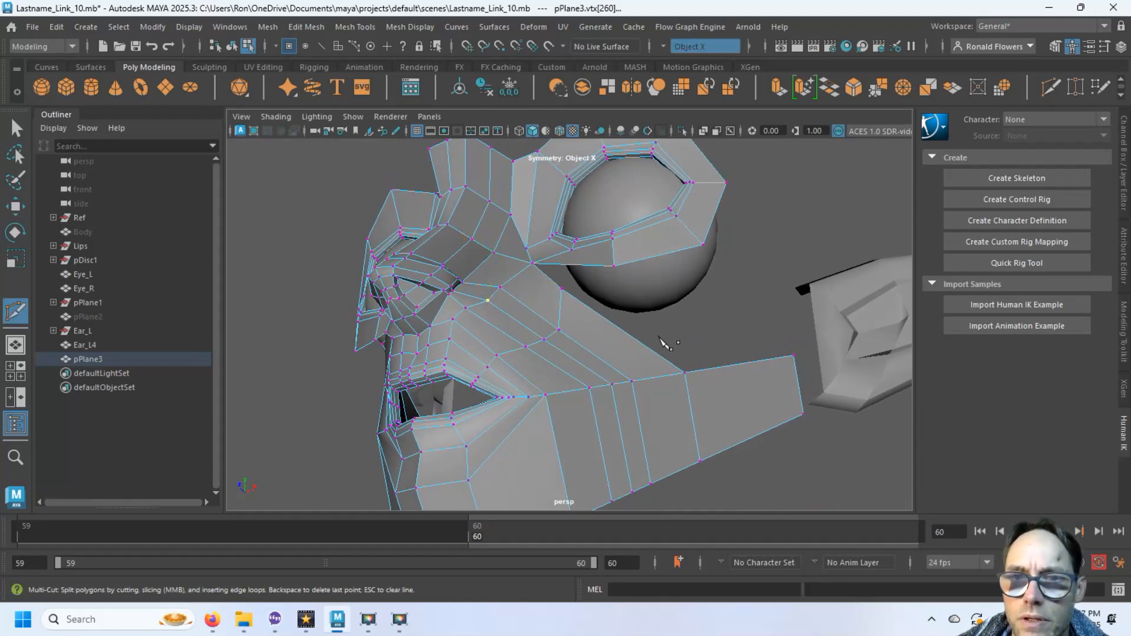
pyautogui.press('ctrl')
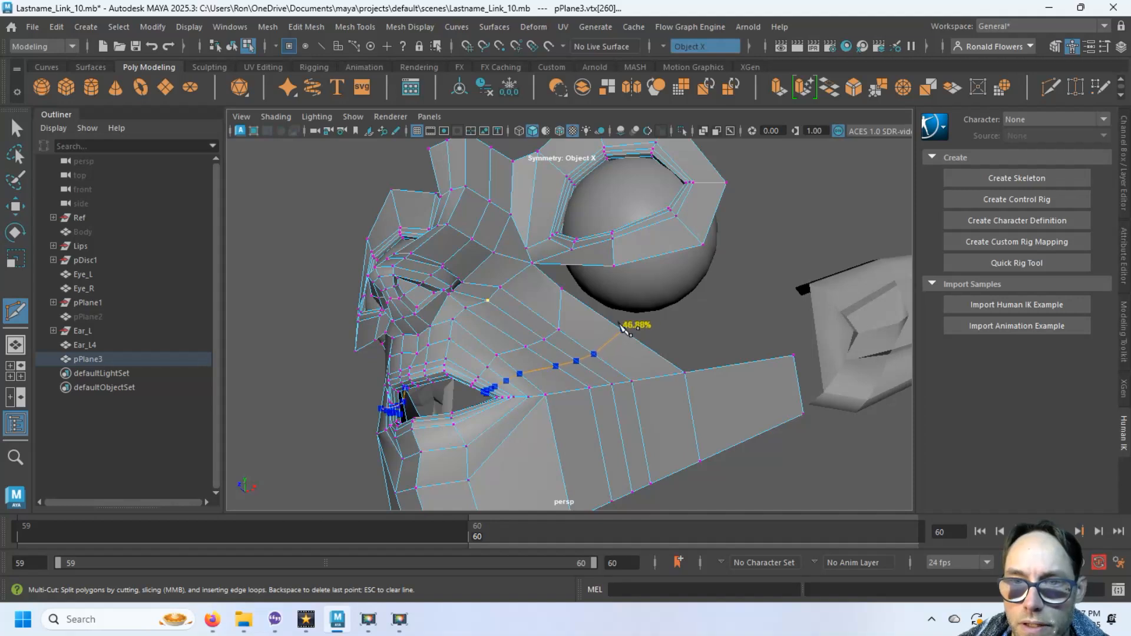
pyautogui.keyDown('ctrl'); pyautogui.click(624, 330); pyautogui.keyUp('ctrl')
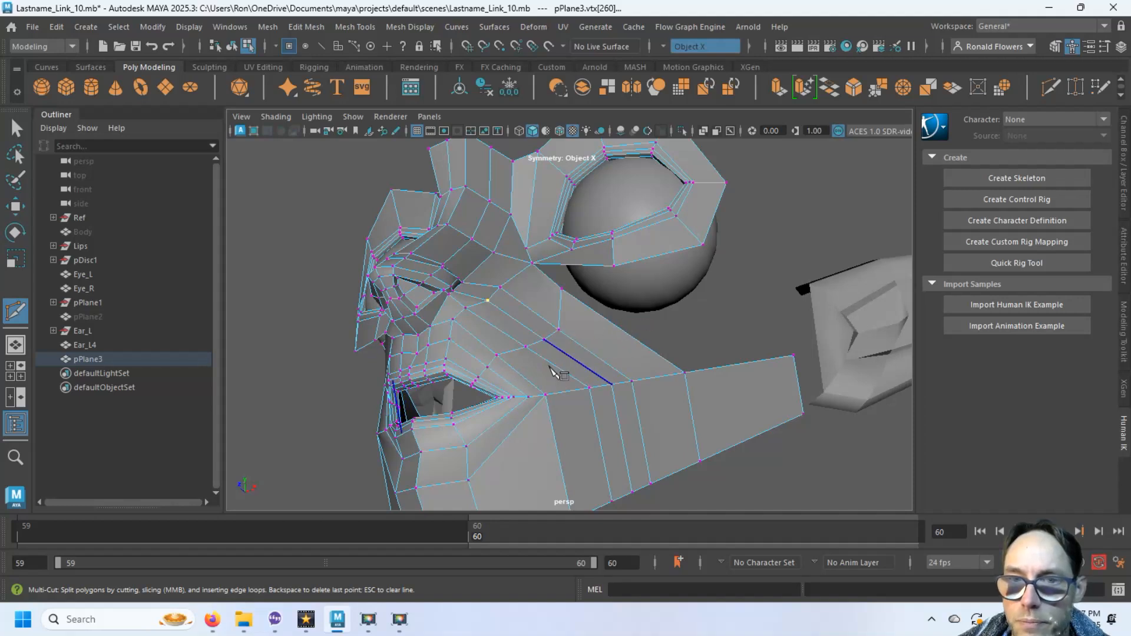
pyautogui.press('q')
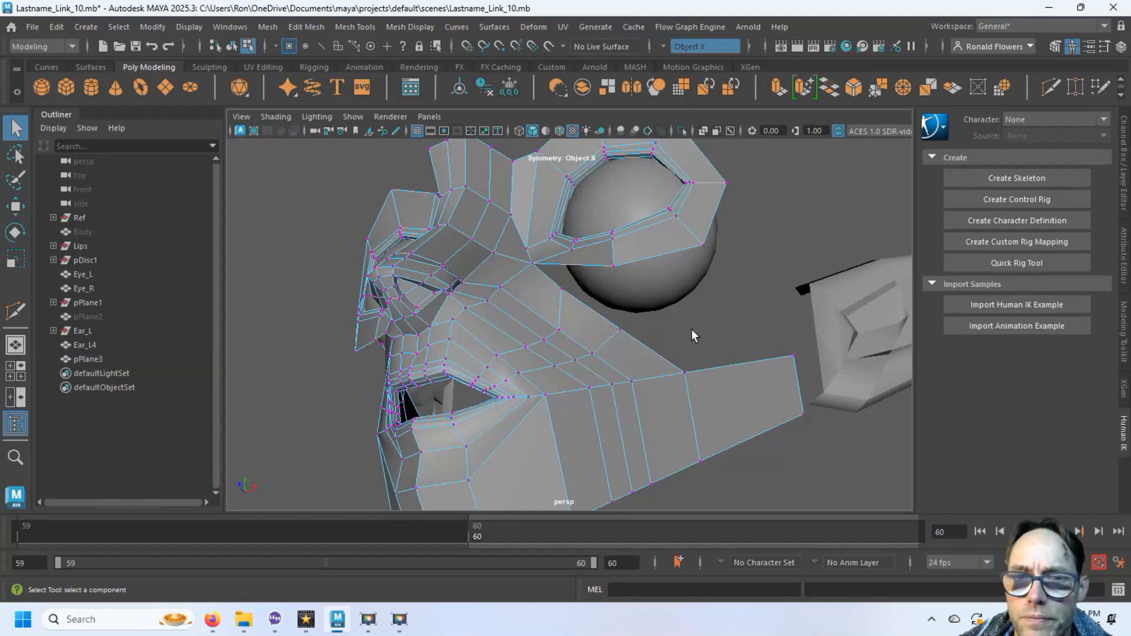
pyautogui.keyDown('alt'); pyautogui.moveTo(693, 330); pyautogui.dragTo(560, 309); pyautogui.keyUp('alt')
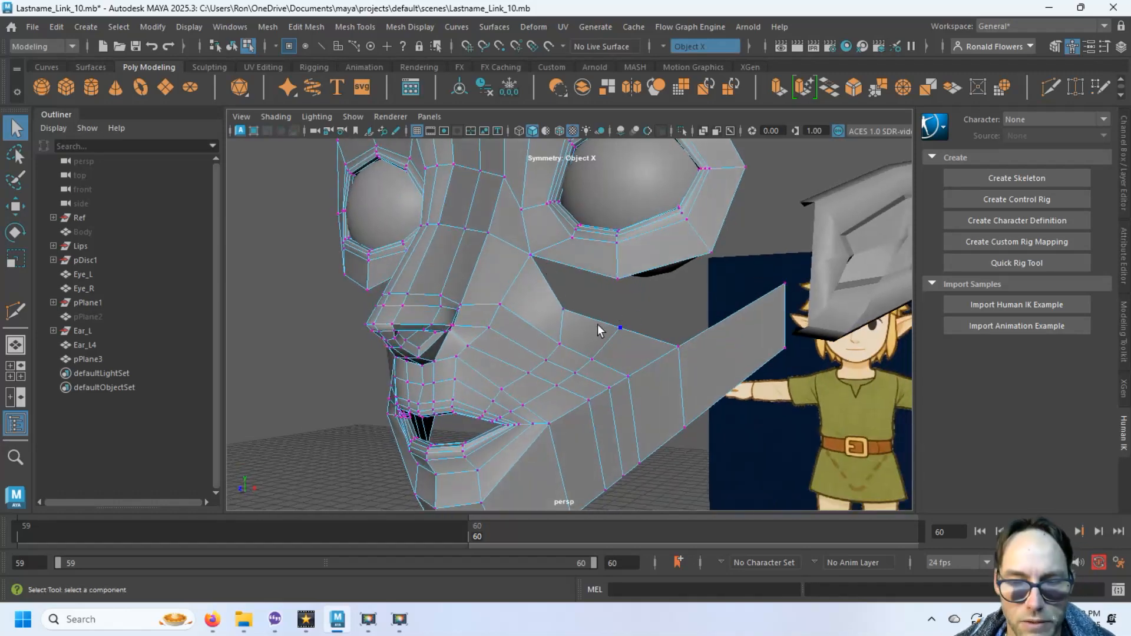
# Step: Bridge the cheek's two upper border edges below the eye to the eye rim's lower edges with 0 divisions, mirrored
pyautogui.press('F10')
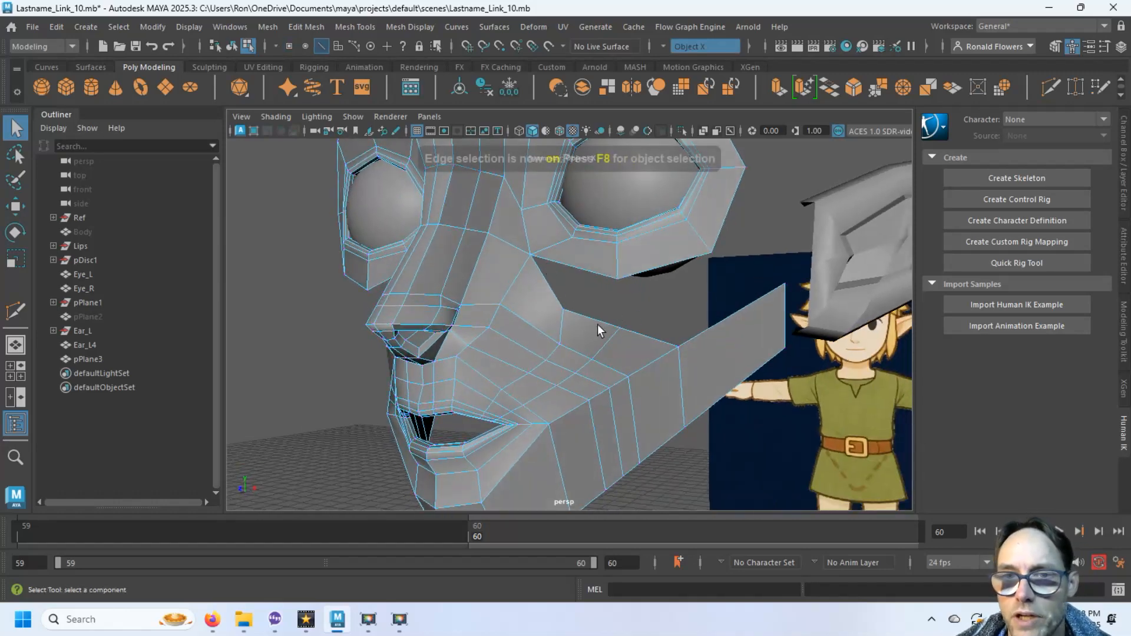
pyautogui.click(597, 323)
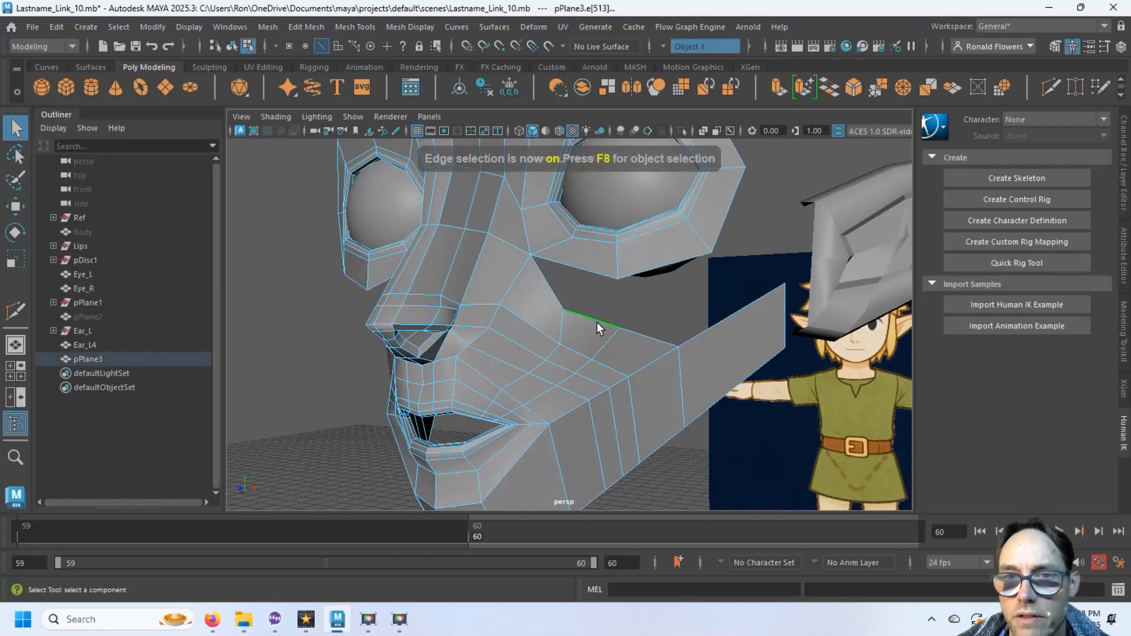
pyautogui.keyDown('shift'); pyautogui.click(581, 270); pyautogui.keyUp('shift')
pyautogui.keyDown('shift'); pyautogui.moveTo(581, 270); pyautogui.dragTo(596, 443, button='right'); pyautogui.keyUp('shift')
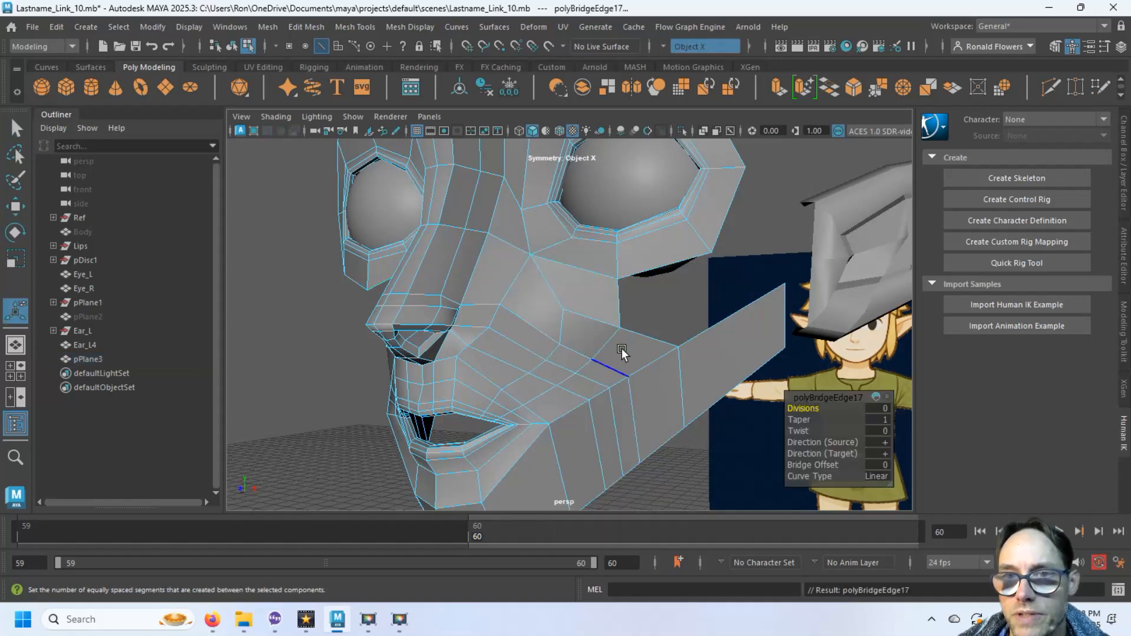
pyautogui.click(653, 270)
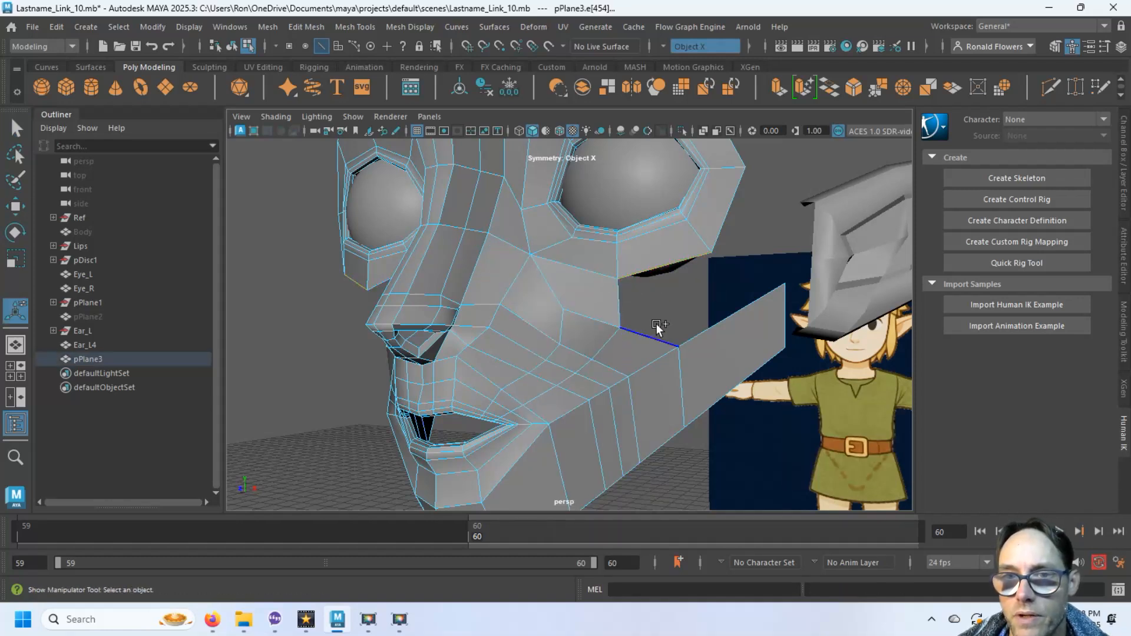
pyautogui.keyDown('shift'); pyautogui.moveTo(656, 324); pyautogui.dragTo(641, 500, button='right'); pyautogui.keyUp('shift')
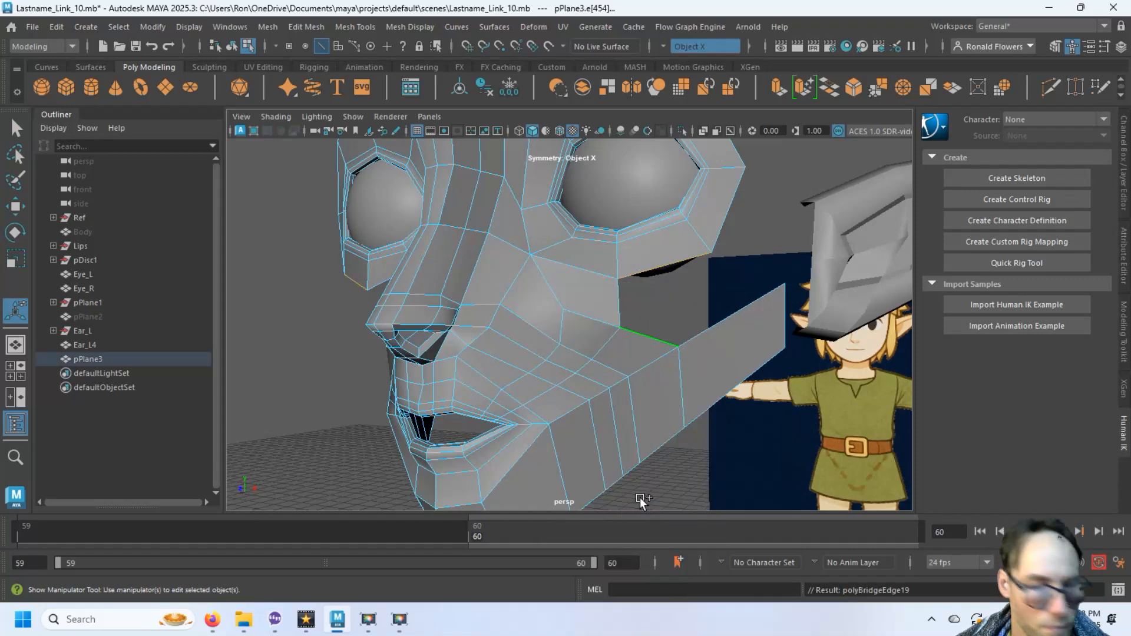
pyautogui.keyDown('alt'); pyautogui.moveTo(669, 432); pyautogui.dragTo(604, 429); pyautogui.keyUp('alt')
pyautogui.scroll(3, 602, 383)
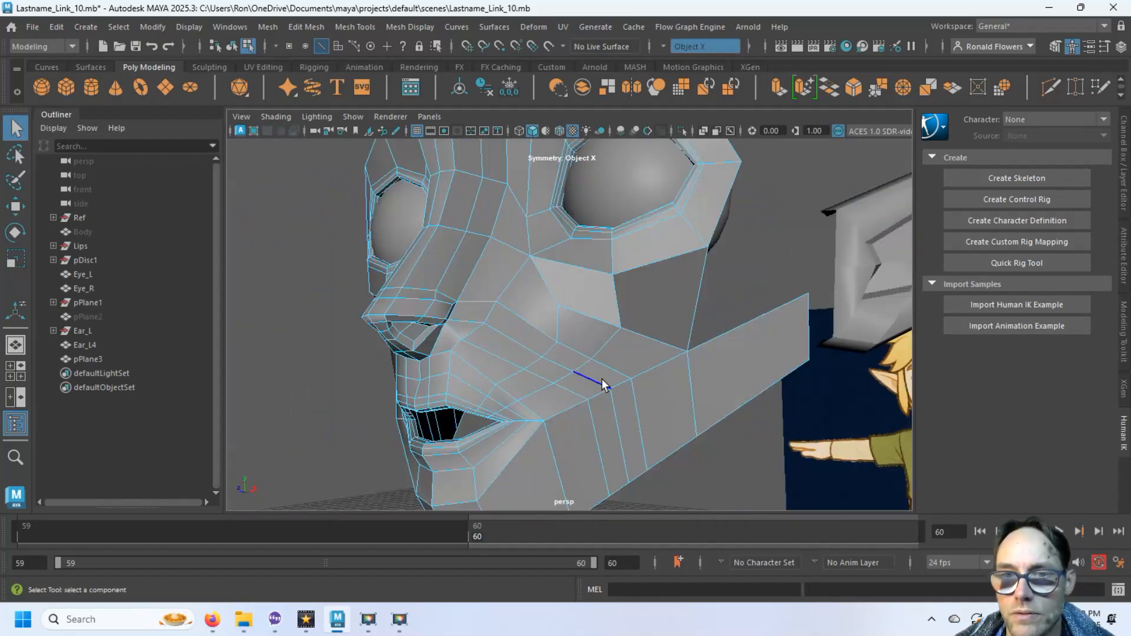
# Step: Move the cheek vertex below the eye rim's inner corner back, away from the nose, mirrored on both sides
pyautogui.press('F9')
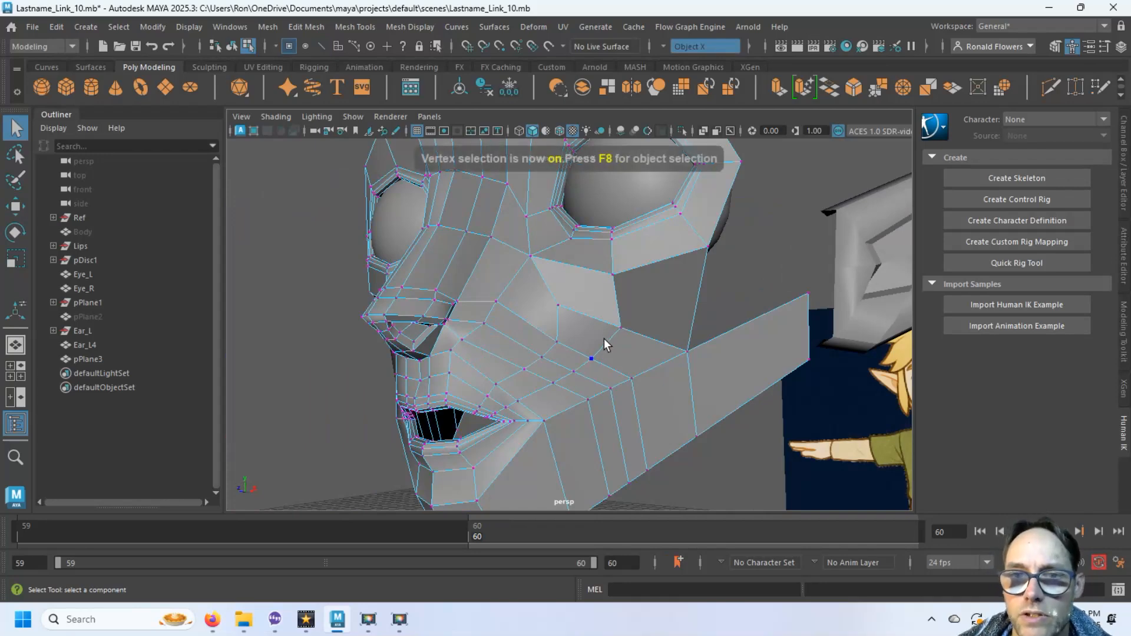
pyautogui.keyDown('alt'); pyautogui.moveTo(604, 338); pyautogui.dragTo(506, 353); pyautogui.keyUp('alt')
pyautogui.click(548, 323)
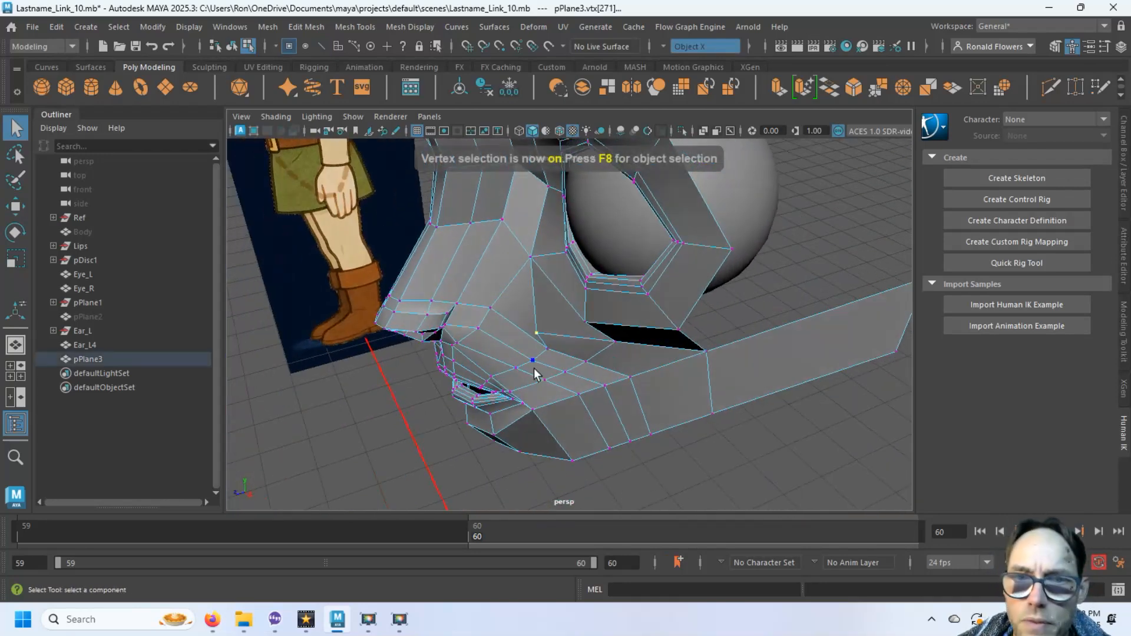
pyautogui.press('w')
pyautogui.moveTo(499, 348); pyautogui.dragTo(513, 339, button='middle')
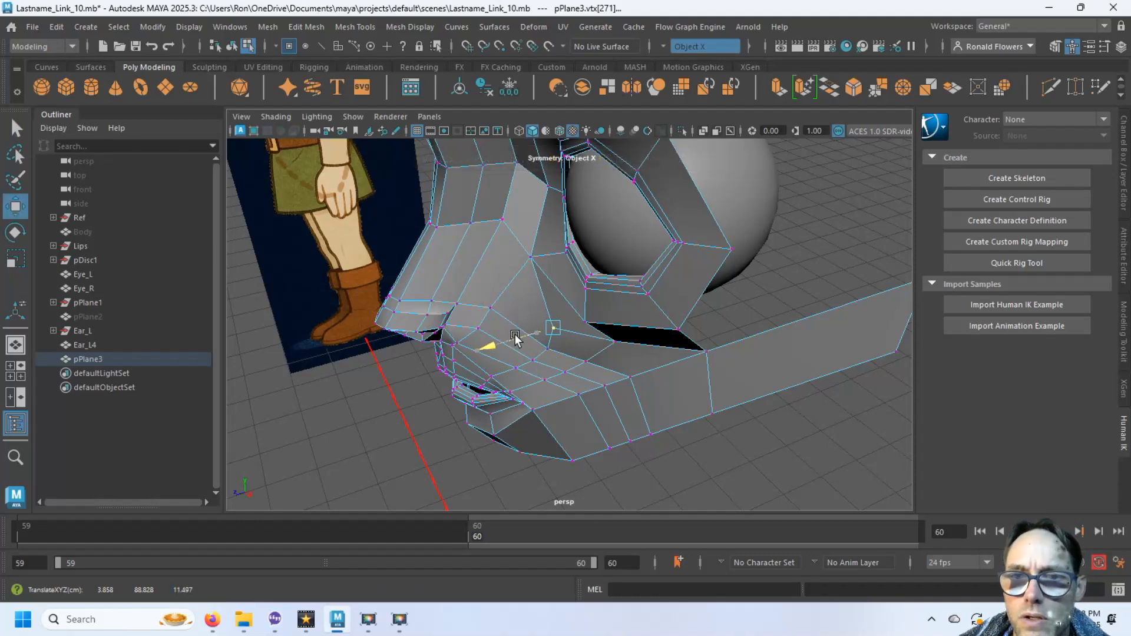
pyautogui.keyDown('alt'); pyautogui.moveTo(511, 338); pyautogui.dragTo(619, 320); pyautogui.keyUp('alt')
pyautogui.moveTo(619, 320); pyautogui.dragTo(618, 320, button='middle')
# Step: Move the upper and lower vertices of the jaw strip's column below the eye's outer side outward along X, mirrored
pyautogui.keyDown('alt'); pyautogui.moveTo(616, 318); pyautogui.dragTo(669, 293); pyautogui.keyUp('alt')
pyautogui.click(543, 260)
pyautogui.click(676, 338)
pyautogui.keyDown('alt'); pyautogui.moveTo(630, 345); pyautogui.dragTo(601, 283); pyautogui.keyUp('alt')
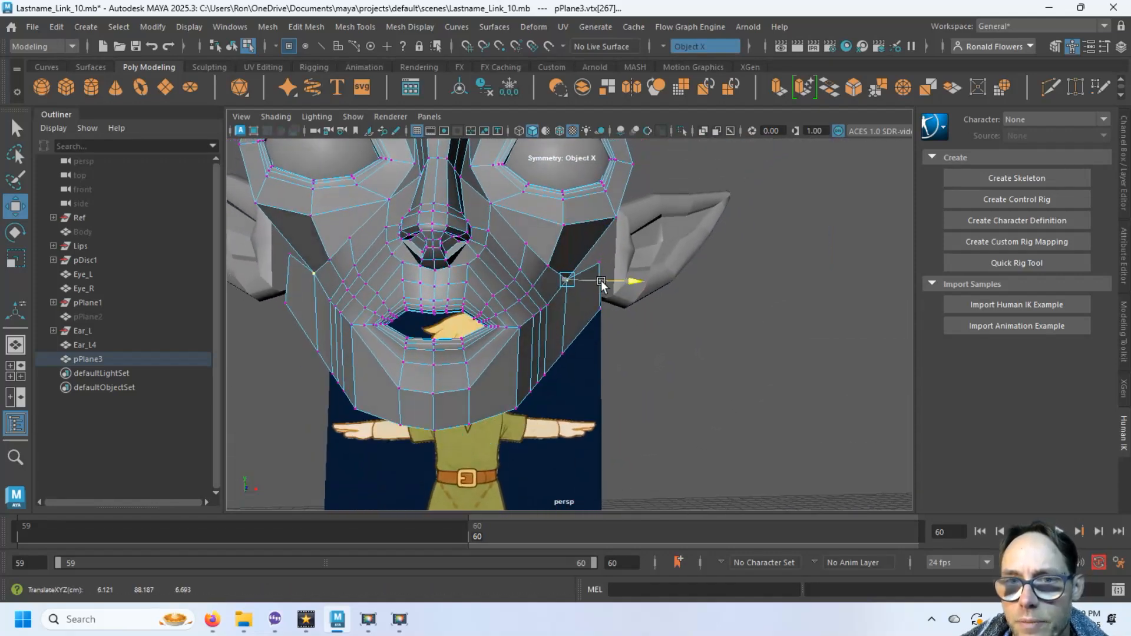
pyautogui.keyDown('shift'); pyautogui.click(563, 353); pyautogui.keyUp('shift')
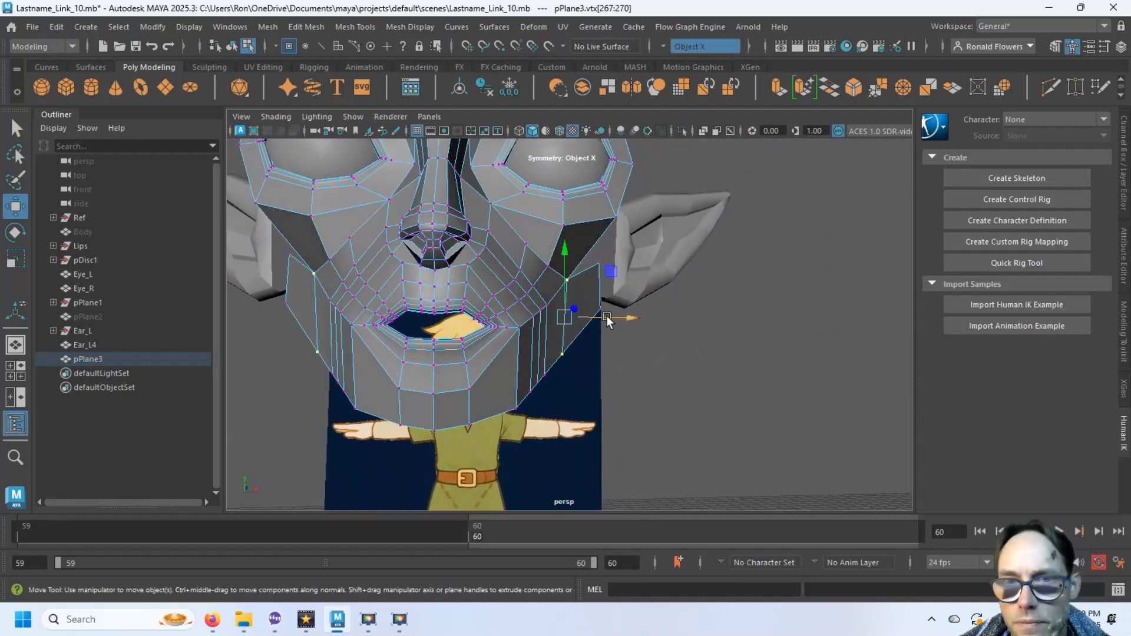
pyautogui.press('q')
pyautogui.press('w')
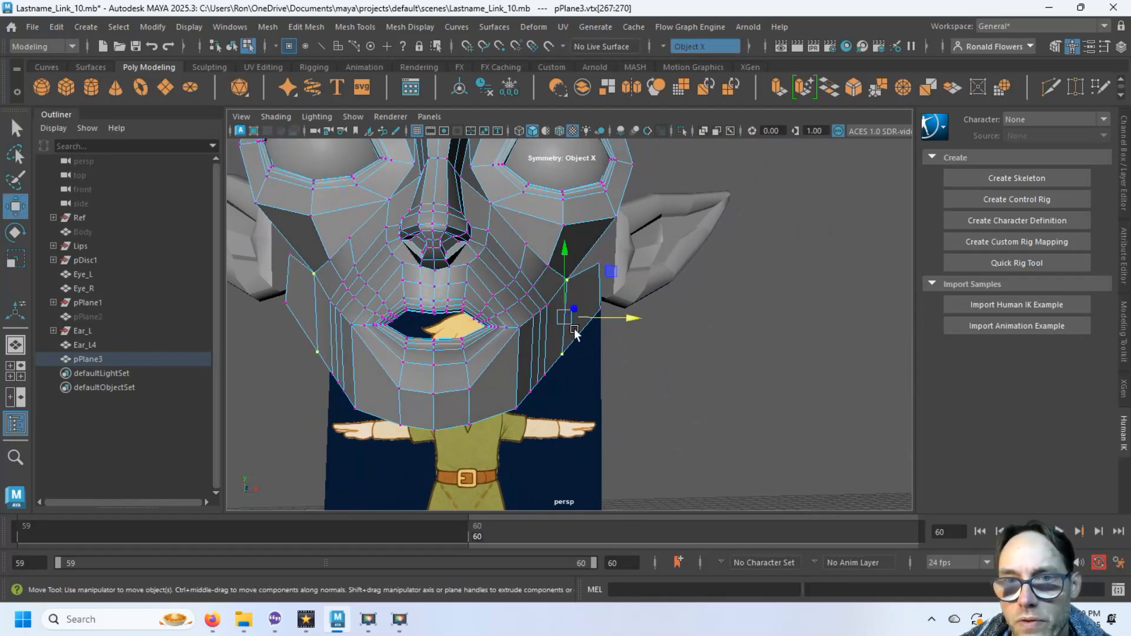
pyautogui.moveTo(614, 317); pyautogui.dragTo(625, 309)
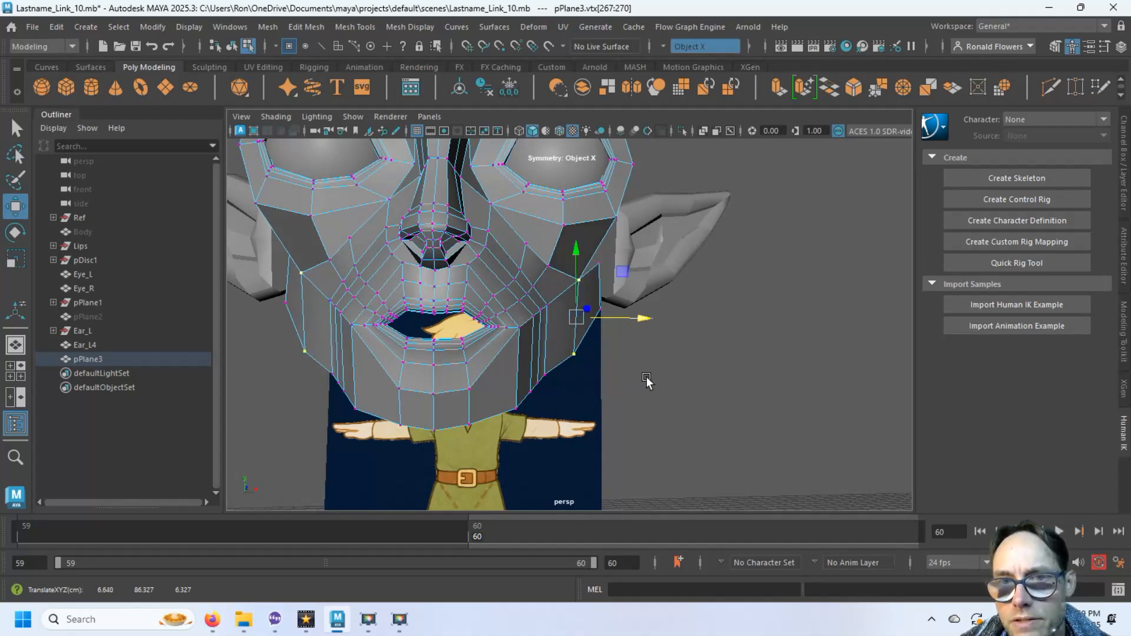
pyautogui.keyDown('alt'); pyautogui.moveTo(646, 382); pyautogui.dragTo(627, 383); pyautogui.keyUp('alt')
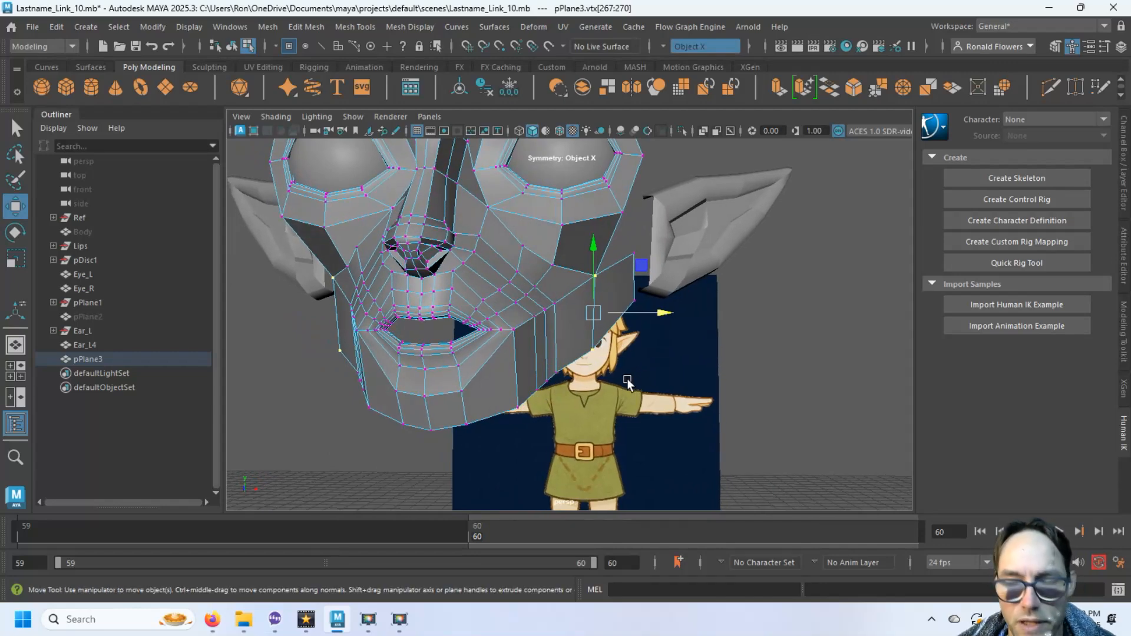
# Step: Move the jaw strip's next two vertical edges toward the mouth outward to round the jaw, mirrored on both sides
pyautogui.press('F10')
pyautogui.keyDown('alt'); pyautogui.moveTo(609, 372); pyautogui.dragTo(644, 366); pyautogui.keyUp('alt')
pyautogui.click(552, 335)
pyautogui.keyDown('alt'); pyautogui.moveTo(553, 336); pyautogui.dragTo(634, 336); pyautogui.keyUp('alt')
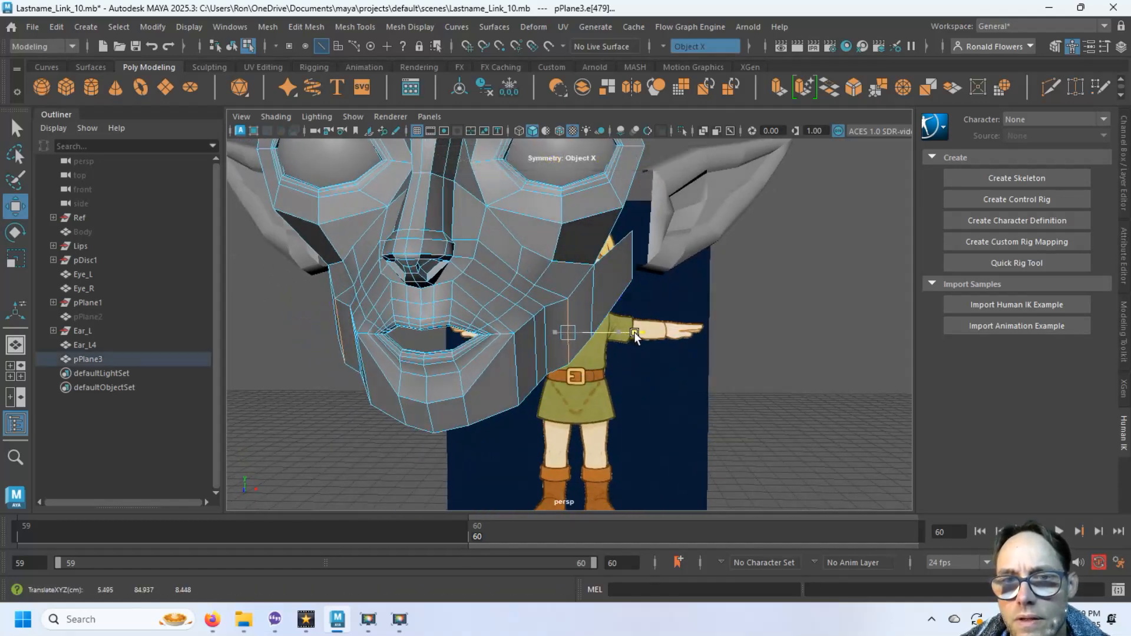
pyautogui.click(547, 353)
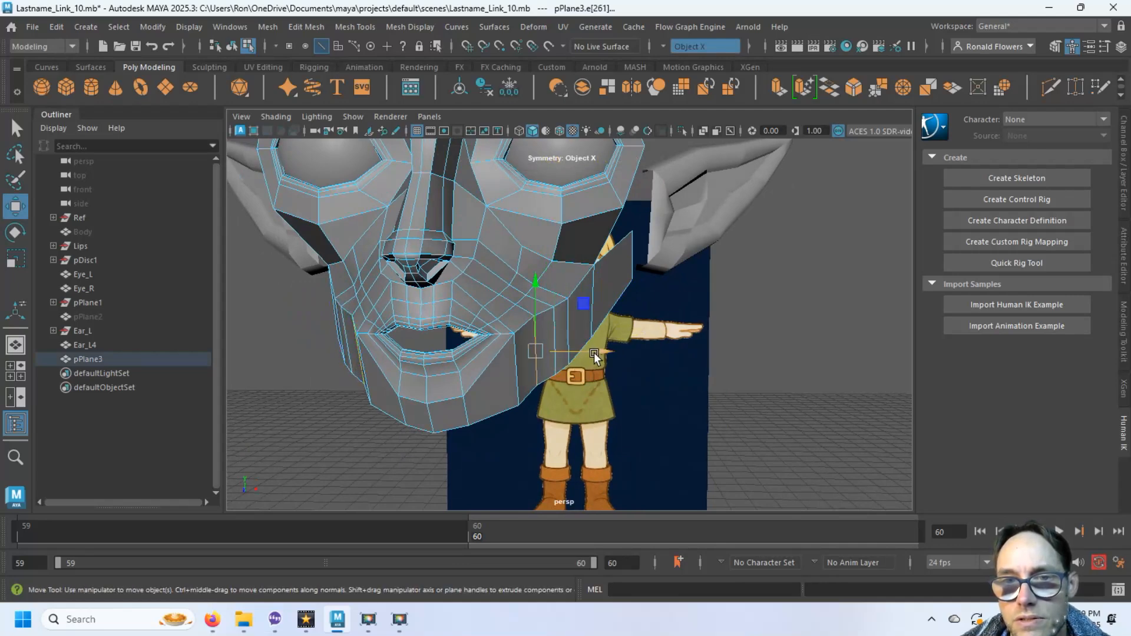
pyautogui.click(550, 361)
pyautogui.keyDown('alt'); pyautogui.moveTo(551, 364); pyautogui.dragTo(589, 357); pyautogui.keyUp('alt')
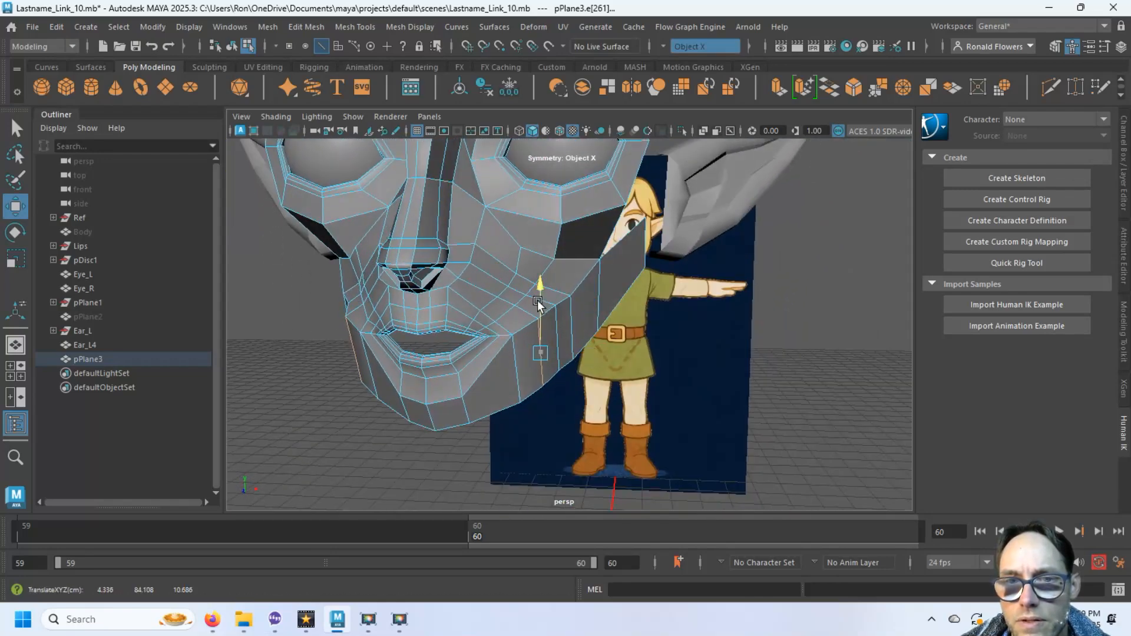
pyautogui.click(757, 401)
# Step: Reposition the jaw strip's upper vertex just behind the mouth corner in depth and slightly inward along X, mirrored
pyautogui.keyDown('alt'); pyautogui.moveTo(507, 404); pyautogui.dragTo(621, 315); pyautogui.keyUp('alt')
pyautogui.scroll(3, 559, 341)
pyautogui.keyDown('alt'); pyautogui.moveTo(530, 336); pyautogui.dragTo(507, 360, button='middle'); pyautogui.keyUp('alt')
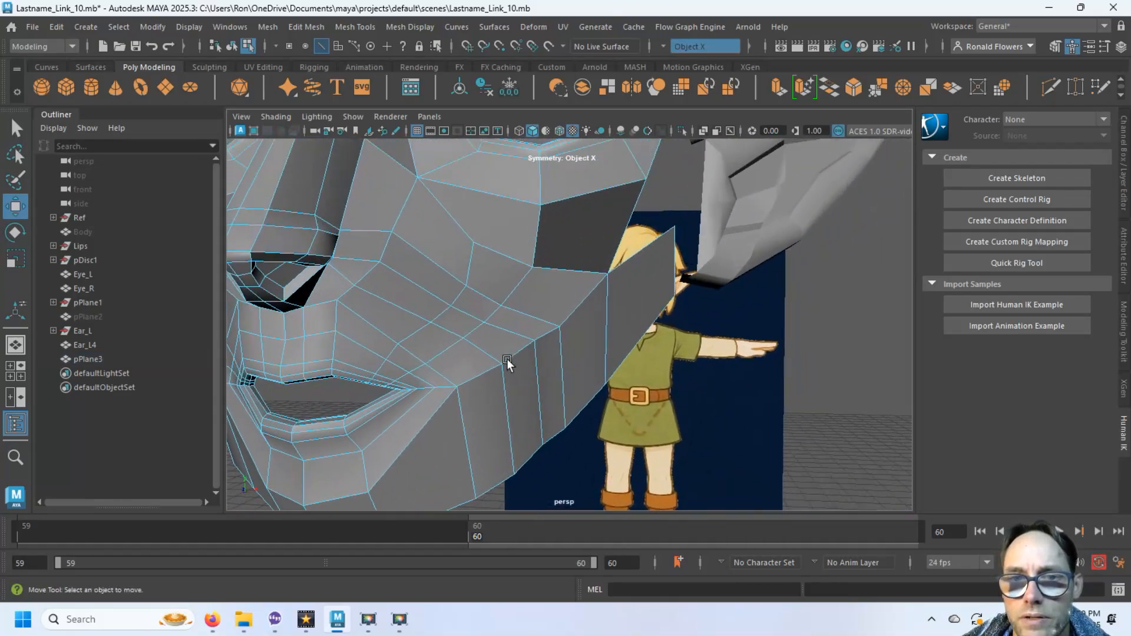
pyautogui.keyDown('alt'); pyautogui.moveTo(506, 359); pyautogui.dragTo(416, 346); pyautogui.keyUp('alt')
pyautogui.press('F9')
pyautogui.click(505, 350)
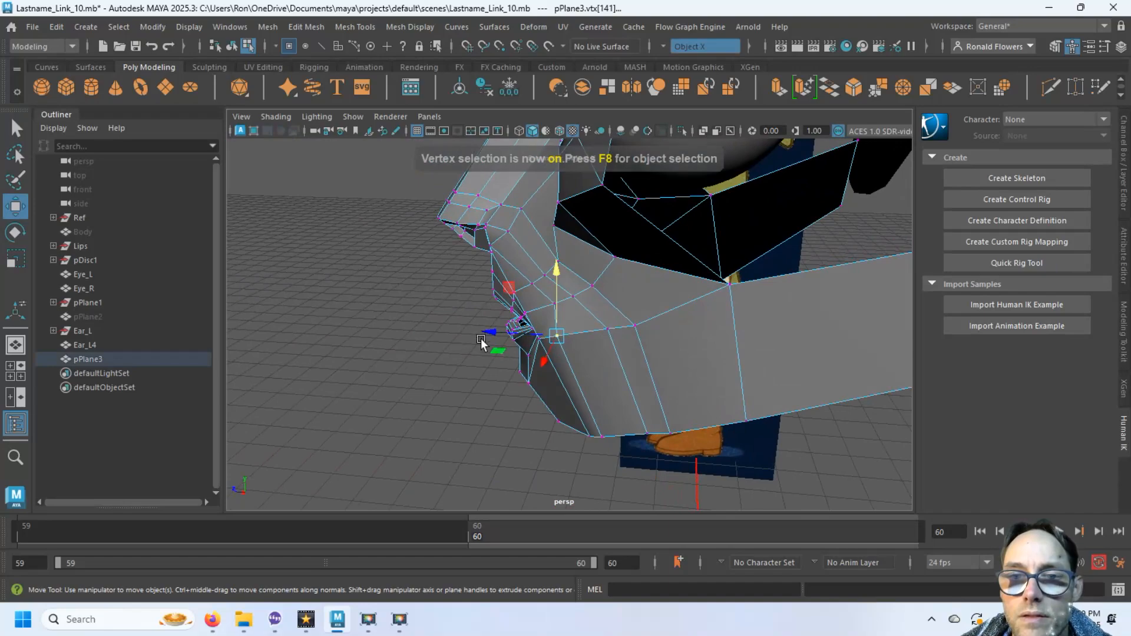
pyautogui.moveTo(486, 334); pyautogui.dragTo(682, 346)
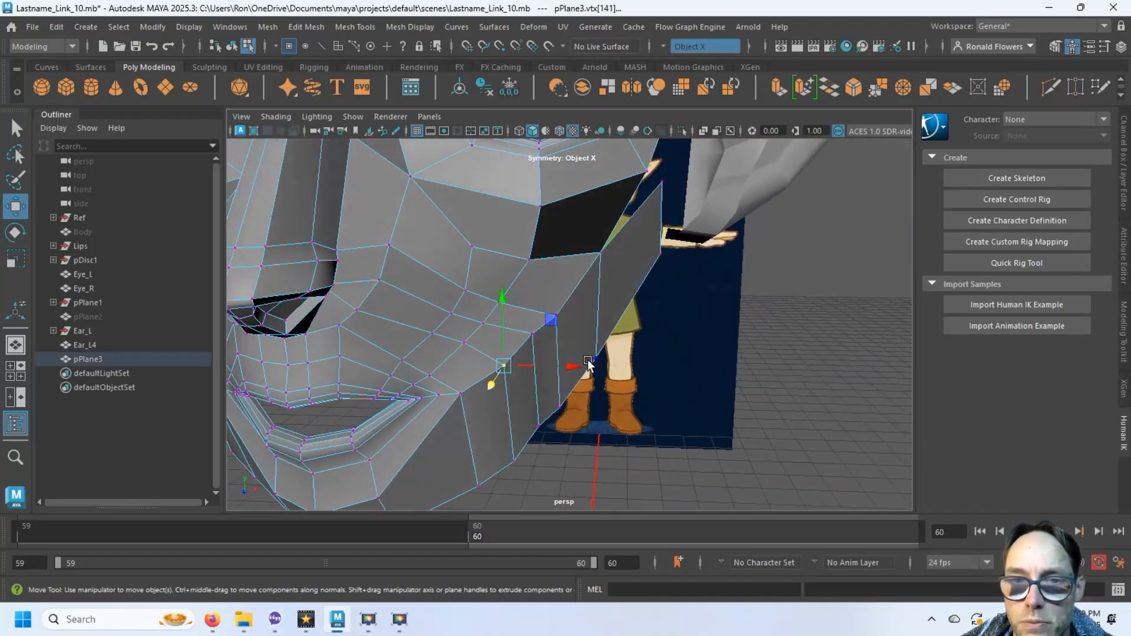
pyautogui.moveTo(578, 370); pyautogui.dragTo(571, 370)
# Step: Set the Move tool's axis orientation to Component and move the mid-cheek vertex inward along its component axis, mirrored
pyautogui.keyDown('alt'); pyautogui.moveTo(627, 370); pyautogui.dragTo(603, 372); pyautogui.keyUp('alt')
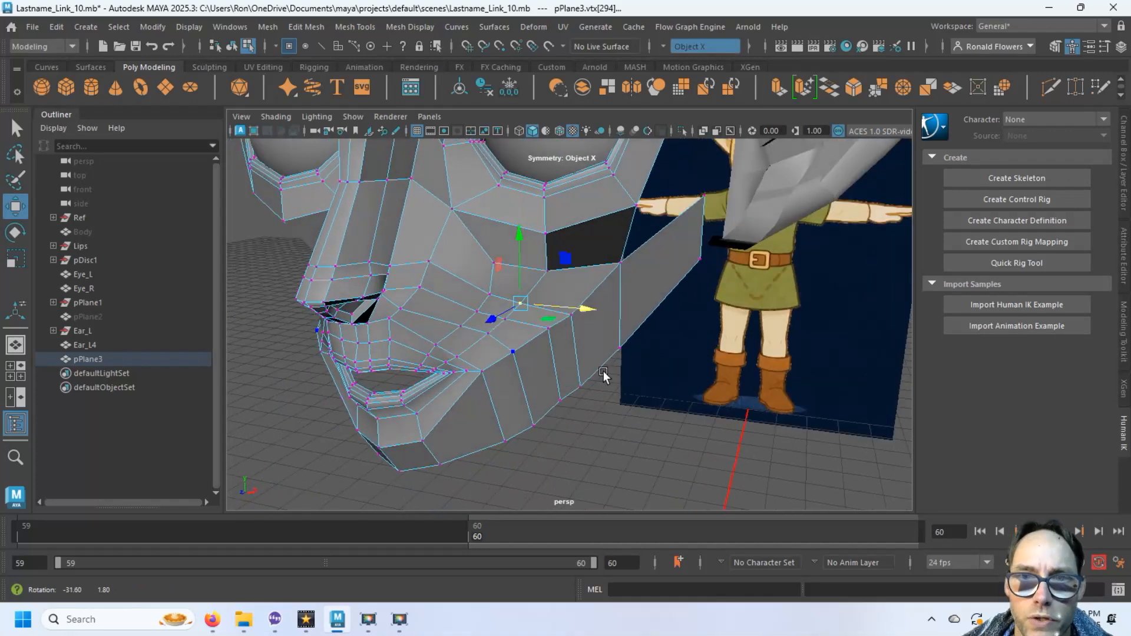
pyautogui.moveTo(529, 364)
pyautogui.keyDown('alt'); pyautogui.mouseDown()
pyautogui.moveTo(516, 349)
pyautogui.moveTo(534, 345)
pyautogui.mouseUp(); pyautogui.keyUp('alt')
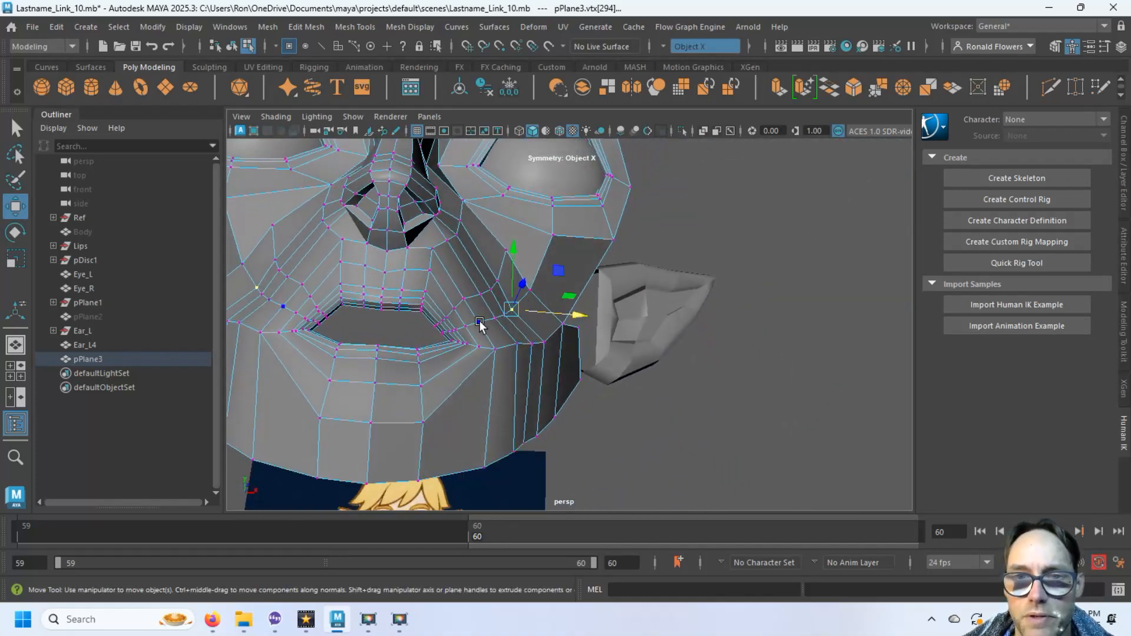
pyautogui.keyDown('alt'); pyautogui.moveTo(513, 303); pyautogui.dragTo(498, 334); pyautogui.keyUp('alt')
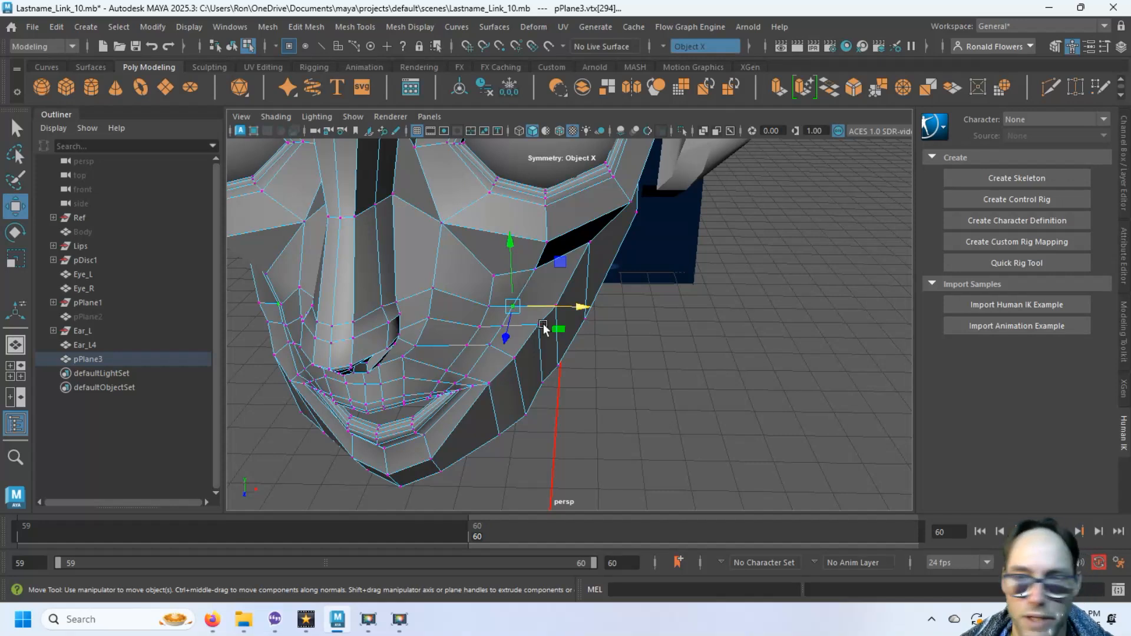
pyautogui.keyDown('ctrl'); pyautogui.keyDown('shift'); pyautogui.rightClick(650, 355); pyautogui.keyUp('shift'); pyautogui.keyUp('ctrl')
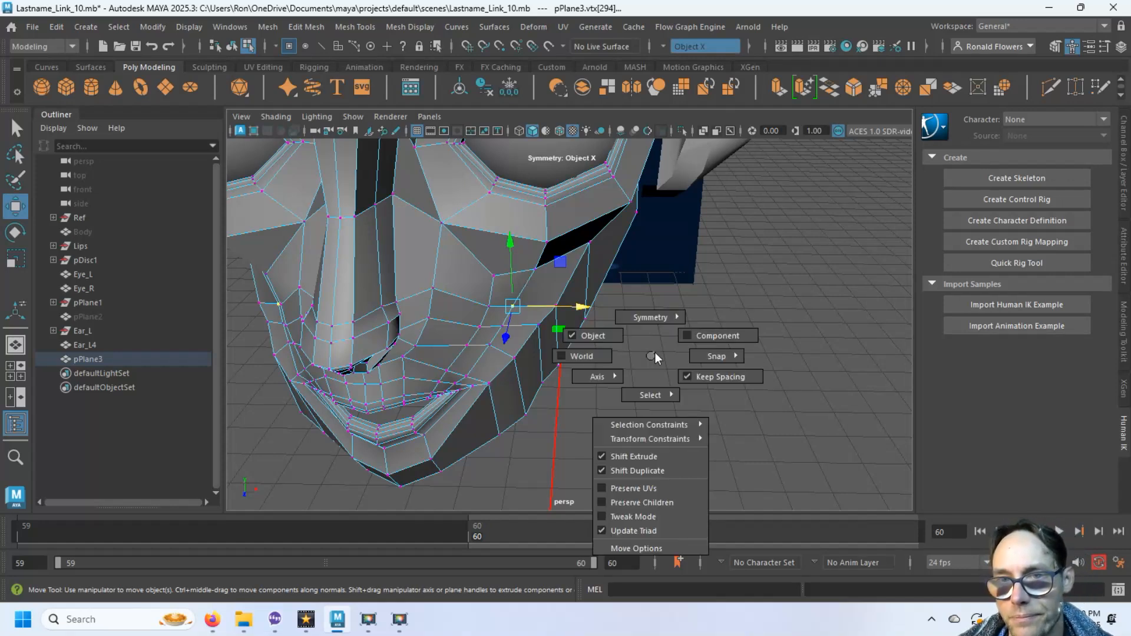
pyautogui.click(707, 333)
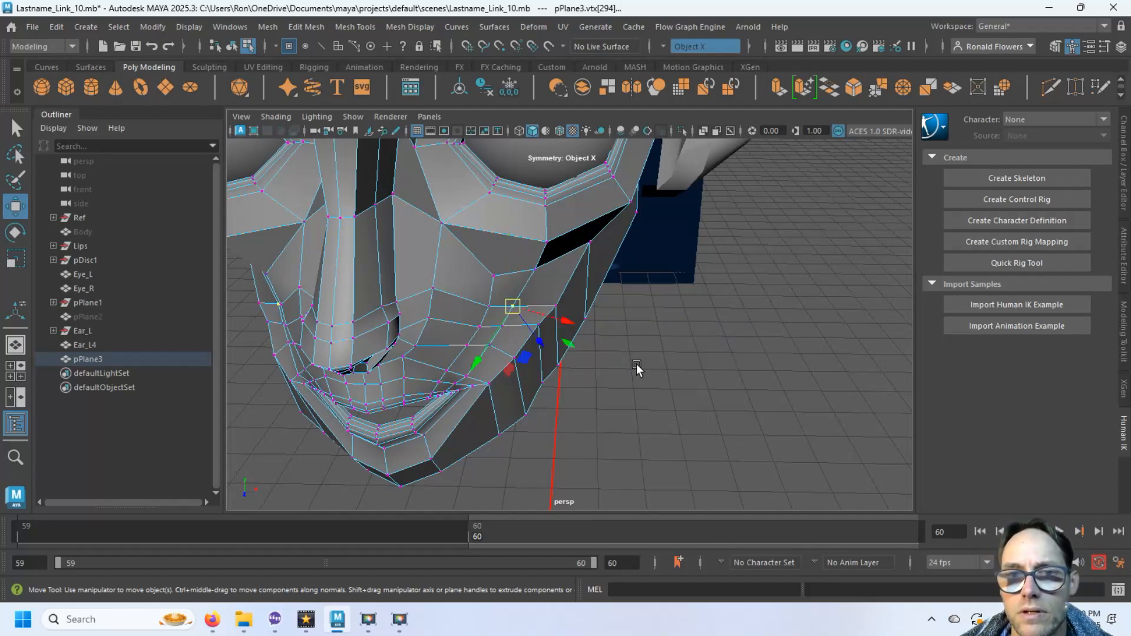
pyautogui.keyDown('alt'); pyautogui.moveTo(636, 363); pyautogui.dragTo(638, 315); pyautogui.keyUp('alt')
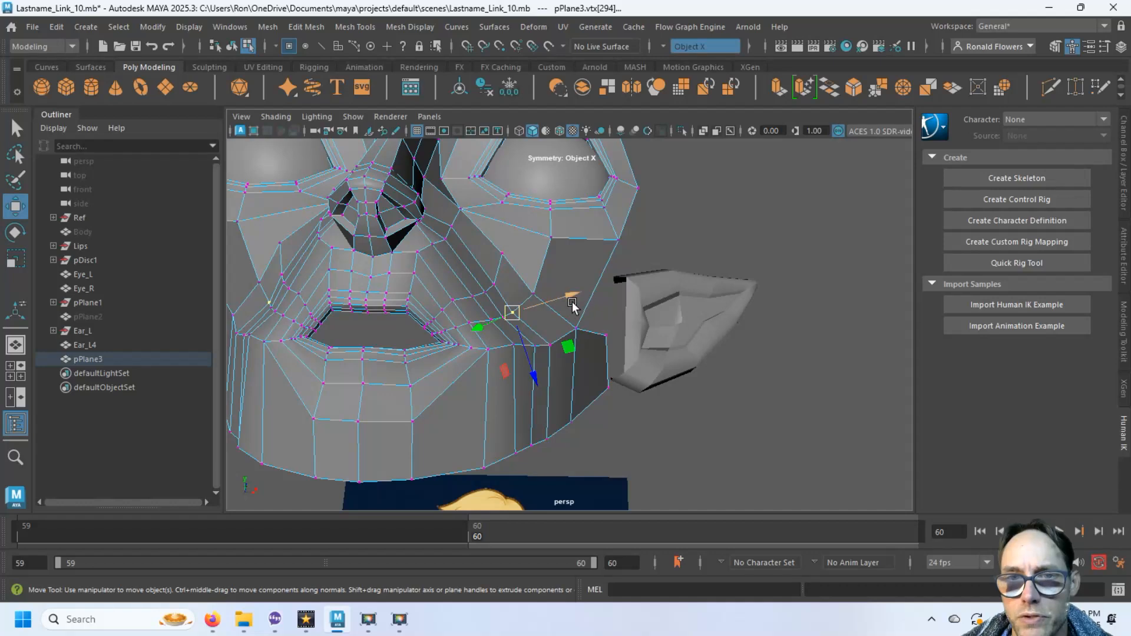
pyautogui.moveTo(569, 298); pyautogui.dragTo(543, 298)
# Step: Adjust the neighbouring cheek vertex nearer the mouth and the jaw strip's upper vertex behind the mouth corner along component axes
pyautogui.click(505, 311)
pyautogui.click(491, 319)
pyautogui.keyDown('alt'); pyautogui.moveTo(545, 396); pyautogui.dragTo(556, 348); pyautogui.keyUp('alt')
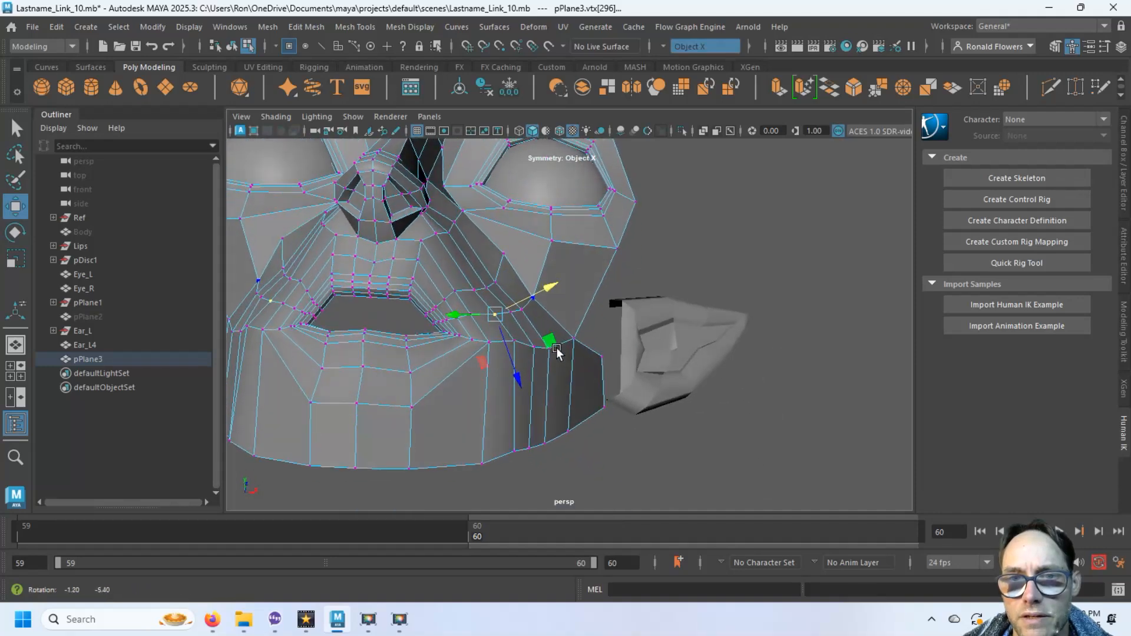
pyautogui.click(519, 343)
pyautogui.moveTo(568, 386)
pyautogui.keyDown('alt'); pyautogui.mouseDown()
pyautogui.moveTo(593, 379)
pyautogui.moveTo(578, 343)
pyautogui.moveTo(503, 382)
pyautogui.moveTo(576, 371)
pyautogui.mouseUp(); pyautogui.keyUp('alt')
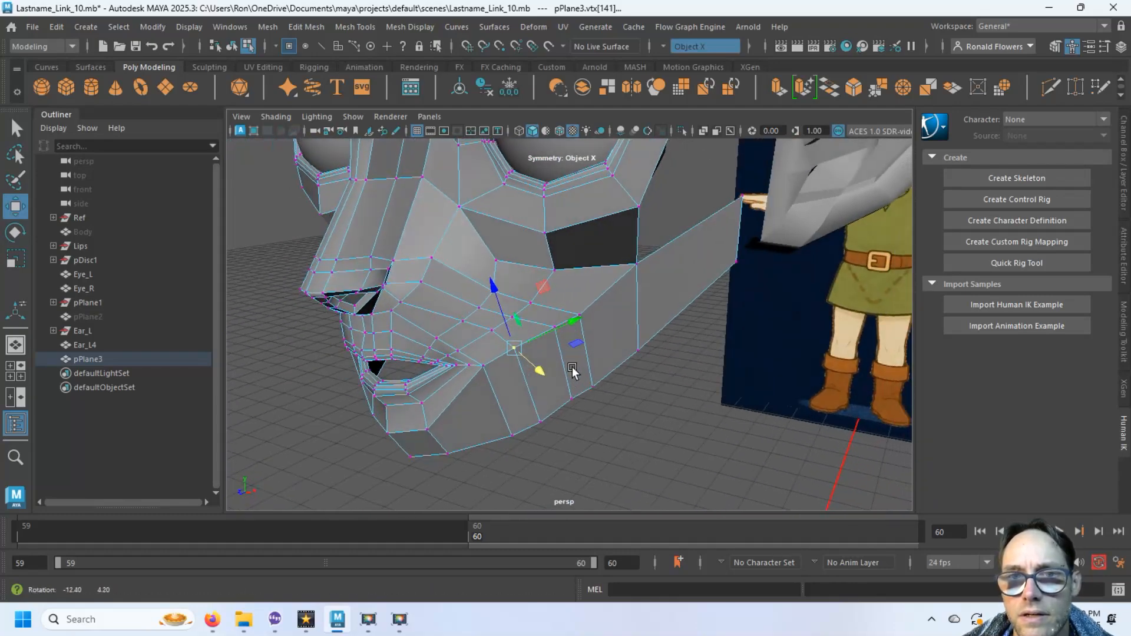
# Step: Move the cheek vertex beside the nostril along its component axis to smooth the cheek profile, mirrored on both sides
pyautogui.click(434, 266)
pyautogui.keyDown('alt'); pyautogui.moveTo(437, 270); pyautogui.dragTo(362, 252); pyautogui.keyUp('alt')
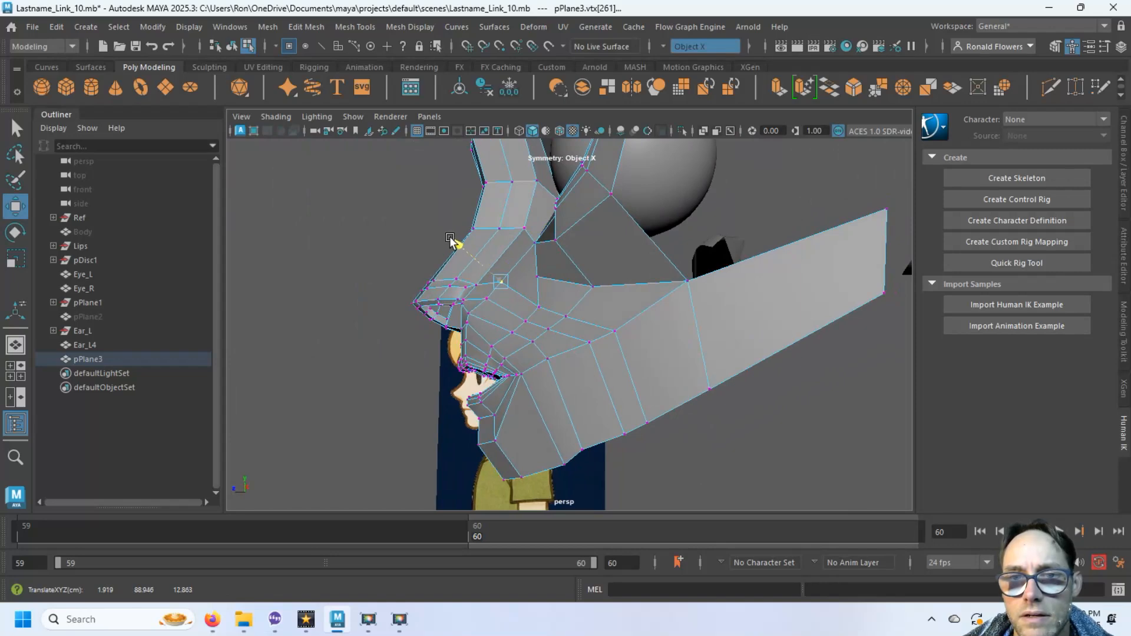
pyautogui.keyDown('alt'); pyautogui.moveTo(519, 310); pyautogui.dragTo(535, 334); pyautogui.keyUp('alt')
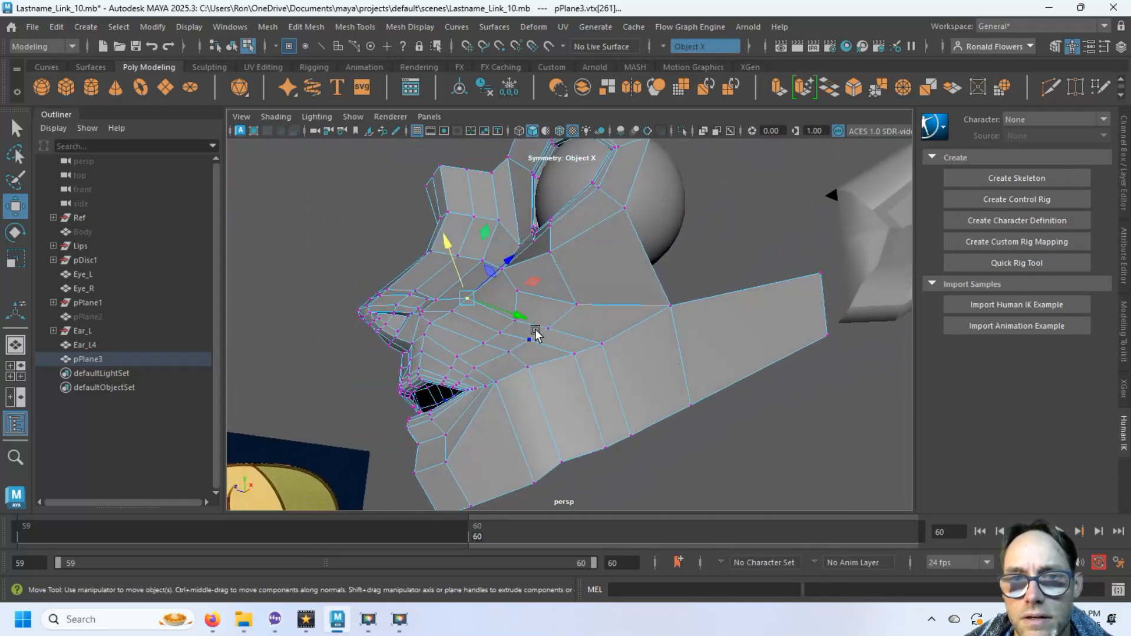
# Step: Inspect the mid-cheek vertex from the front, clear the selection and examine the whole face mesh's cheek and jaw shape
pyautogui.click(517, 321)
pyautogui.moveTo(508, 288); pyautogui.dragTo(591, 353)
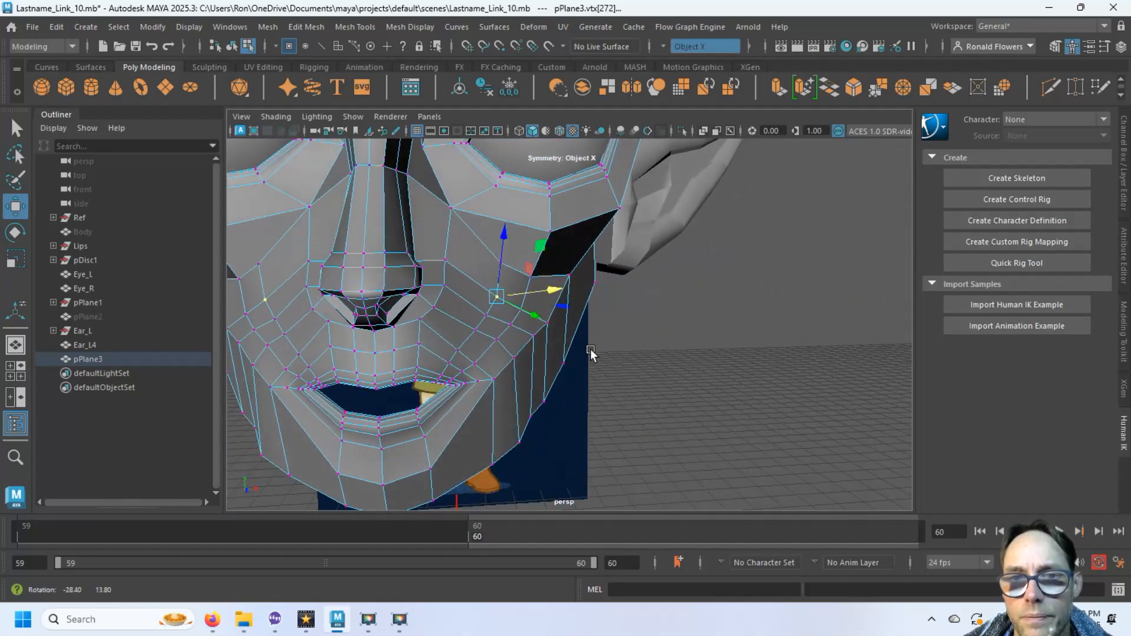
pyautogui.click(661, 407)
pyautogui.scroll(-5, 666, 401)
pyautogui.keyDown('alt'); pyautogui.moveTo(672, 397); pyautogui.dragTo(560, 365); pyautogui.keyUp('alt')
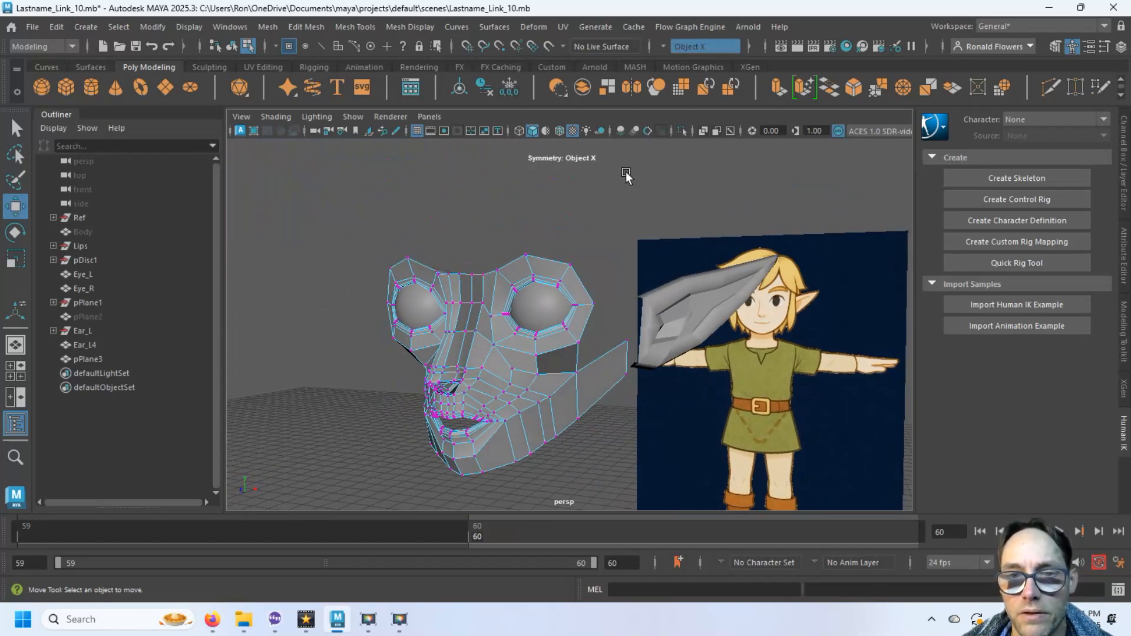
pyautogui.keyDown('alt'); pyautogui.moveTo(597, 418); pyautogui.dragTo(588, 440); pyautogui.keyUp('alt')
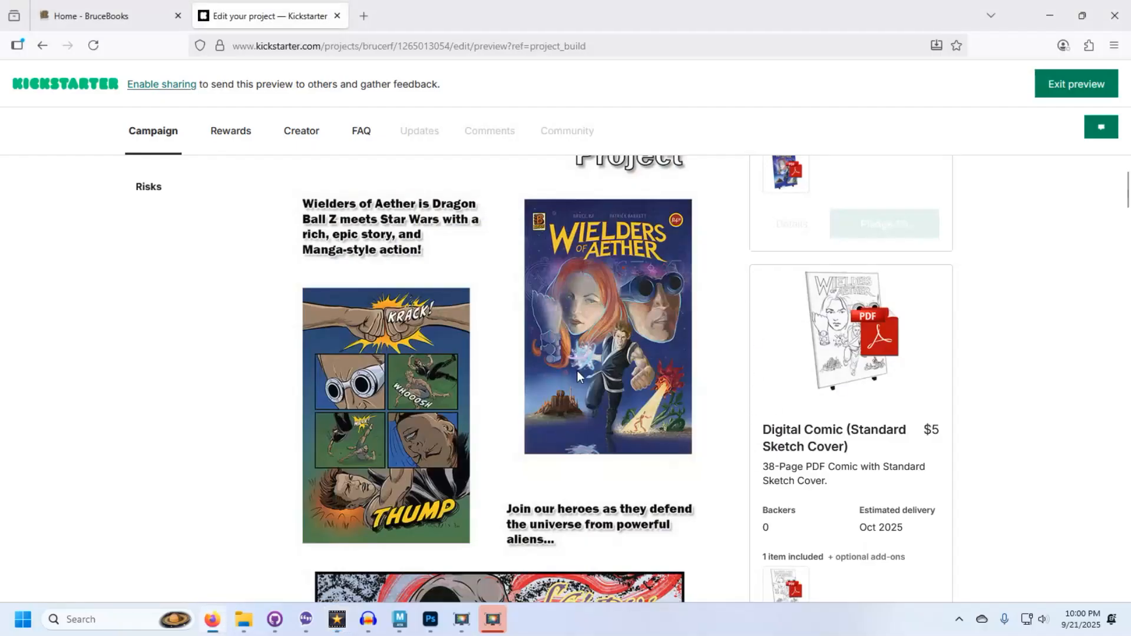
# Step: In Firefox, read through the Wielders of Aether Kickstarter campaign preview and the BruceBooks home page down to the newsletter form
pyautogui.scroll(-10, 725, 406)
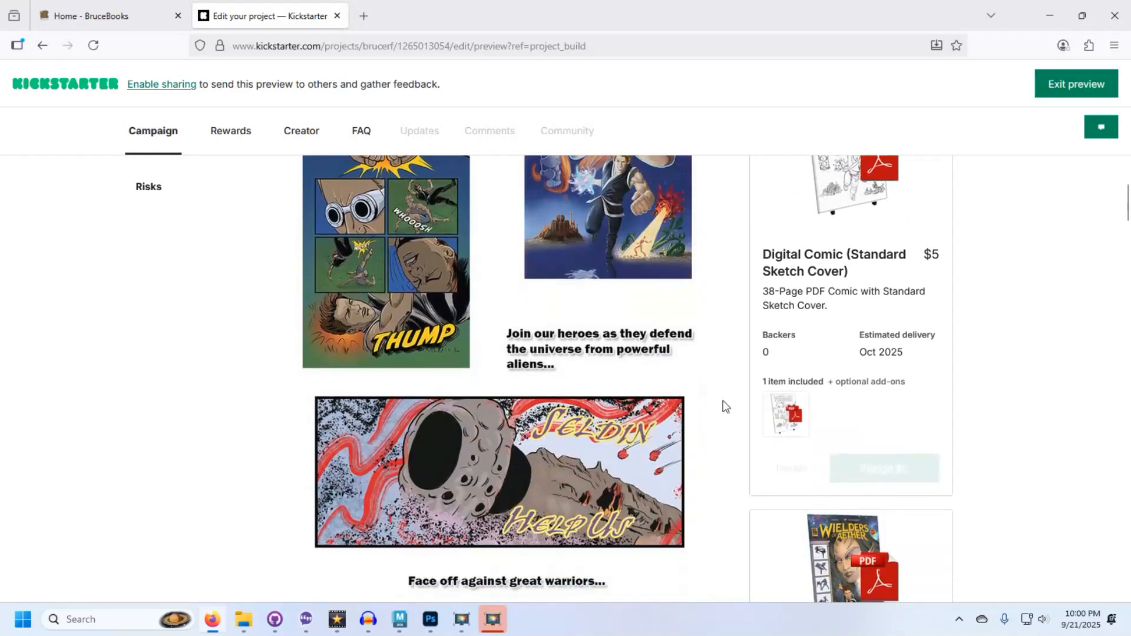
pyautogui.scroll(-5, 725, 406)
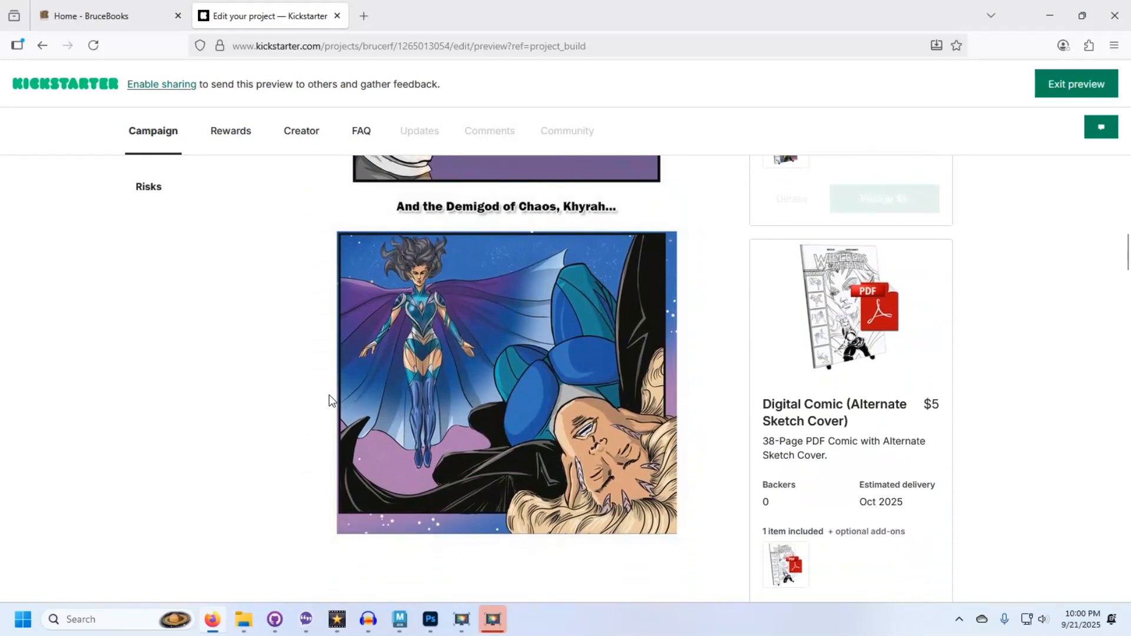
pyautogui.click(91, 20)
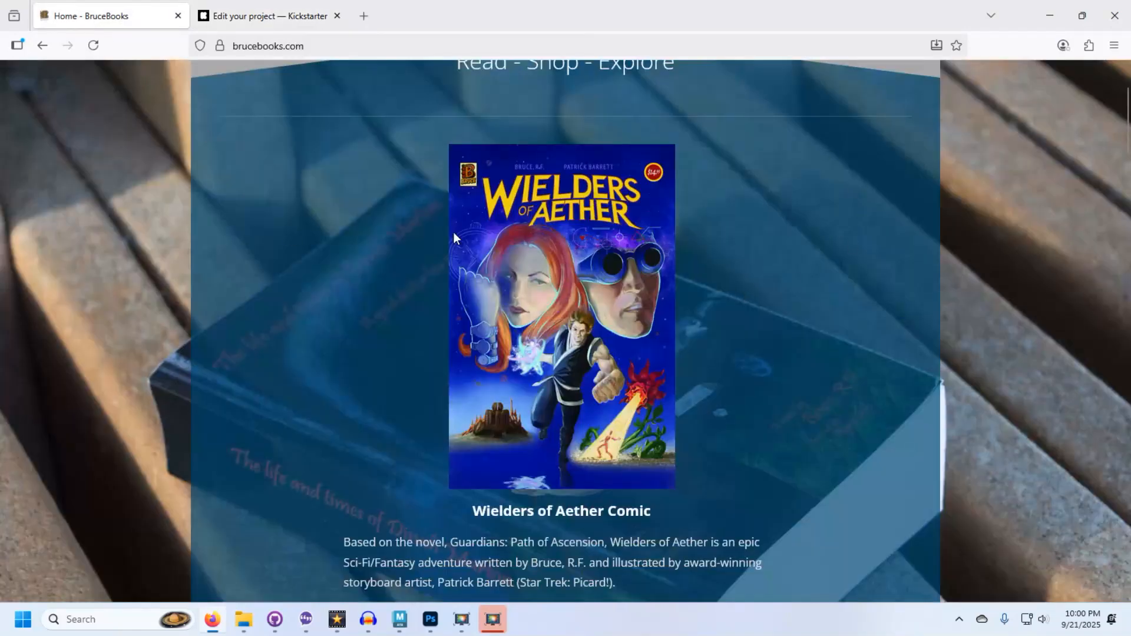
pyautogui.scroll(-7, 465, 376)
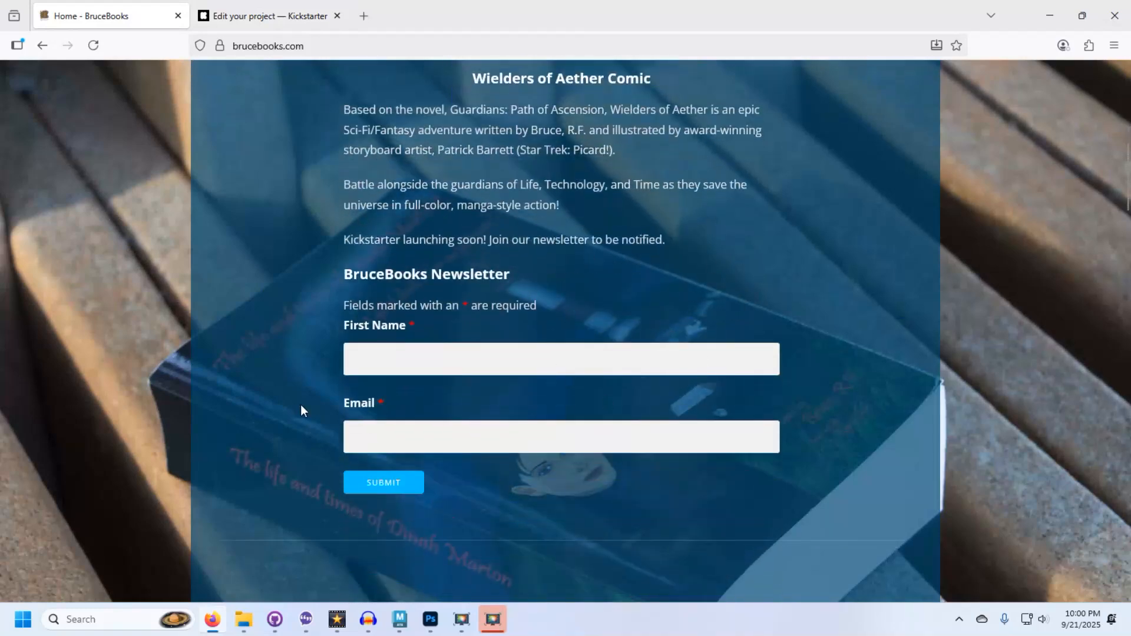